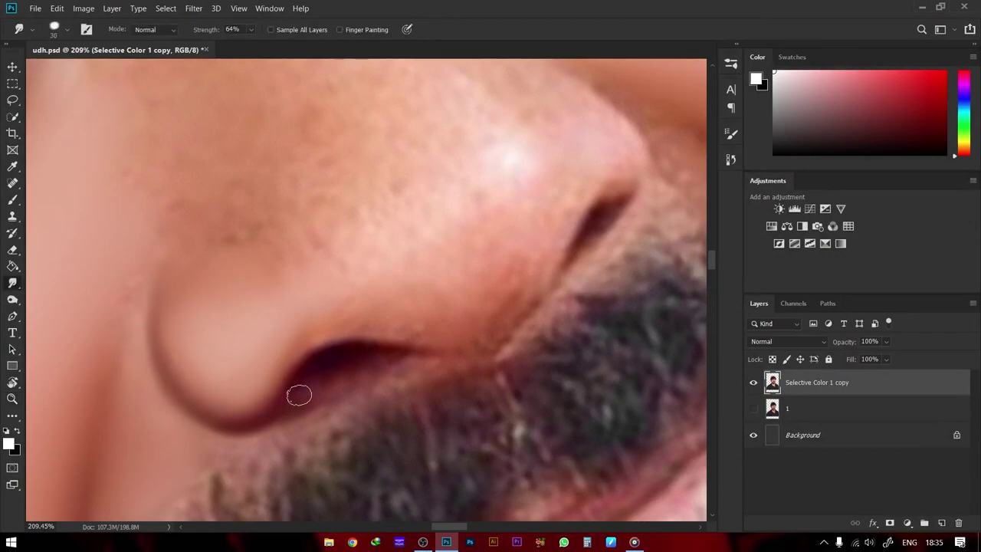
# Smudge the nostril crease and soften the bright nose highlight and surrounding skin
pyautogui.moveTo(299, 394)
pyautogui.mouseDown()
pyautogui.moveTo(192, 405)
pyautogui.moveTo(158, 343)
pyautogui.mouseUp()
pyautogui.press(']')
pyautogui.press(']')
pyautogui.press(']')
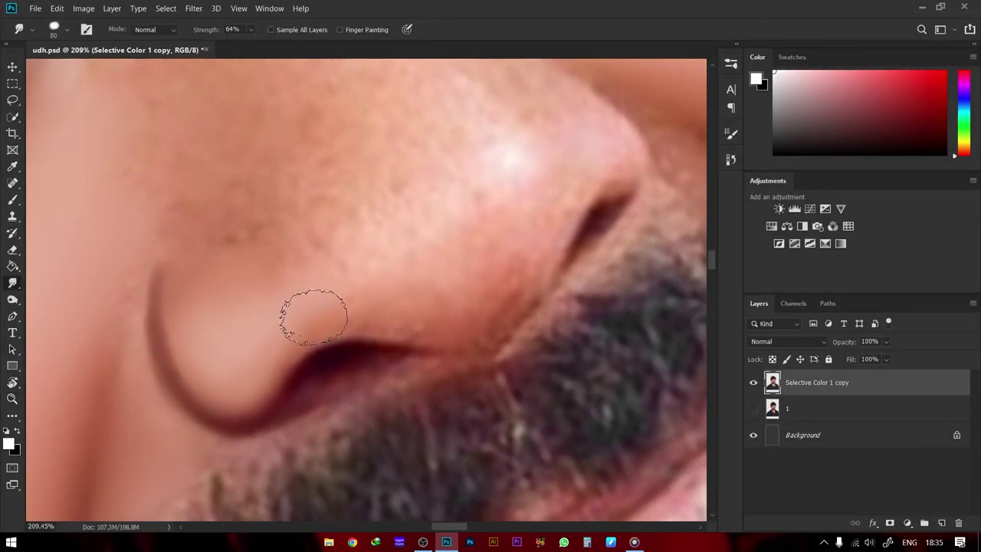
pyautogui.moveTo(478, 247); pyautogui.dragTo(427, 321)
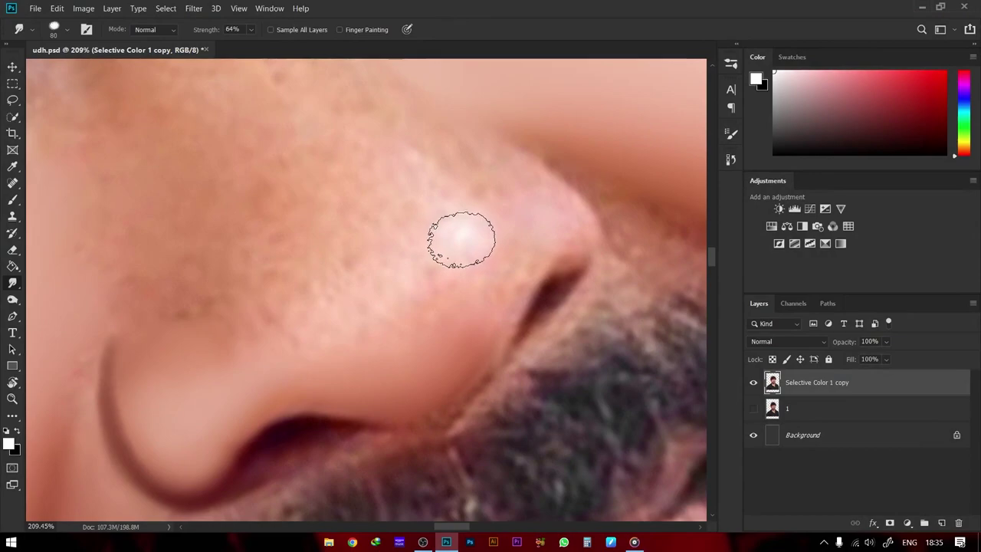
pyautogui.moveTo(460, 233)
pyautogui.mouseDown()
pyautogui.moveTo(429, 213)
pyautogui.moveTo(477, 270)
pyautogui.mouseUp()
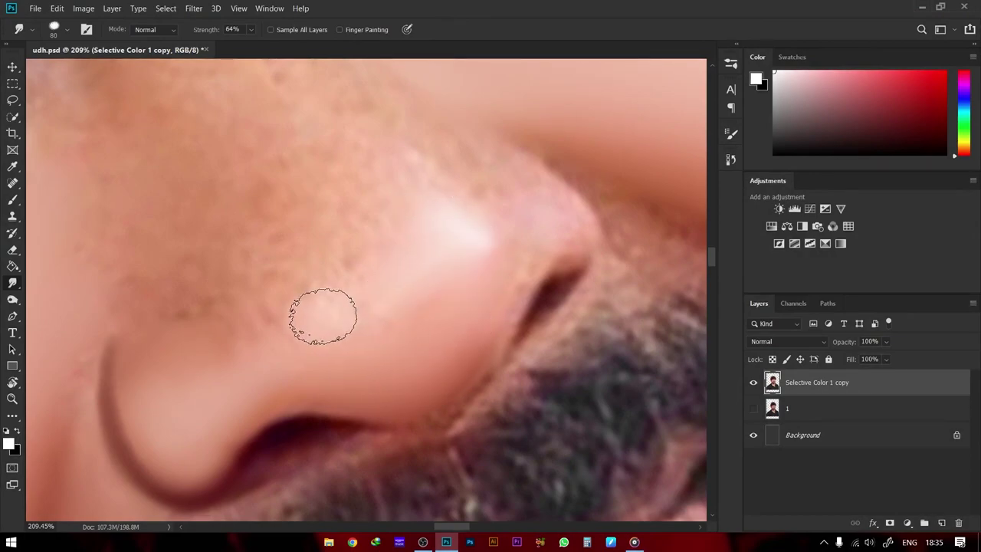
pyautogui.moveTo(361, 212); pyautogui.dragTo(307, 366)
pyautogui.press(']')
pyautogui.press(']')
pyautogui.press(']')
pyautogui.moveTo(266, 325)
pyautogui.mouseDown()
pyautogui.moveTo(395, 322)
pyautogui.moveTo(263, 193)
pyautogui.moveTo(350, 410)
pyautogui.moveTo(262, 320)
pyautogui.mouseUp()
# With a smaller brush, smear the lighter skin along the nose bridge
pyautogui.scroll(10, 262, 320)
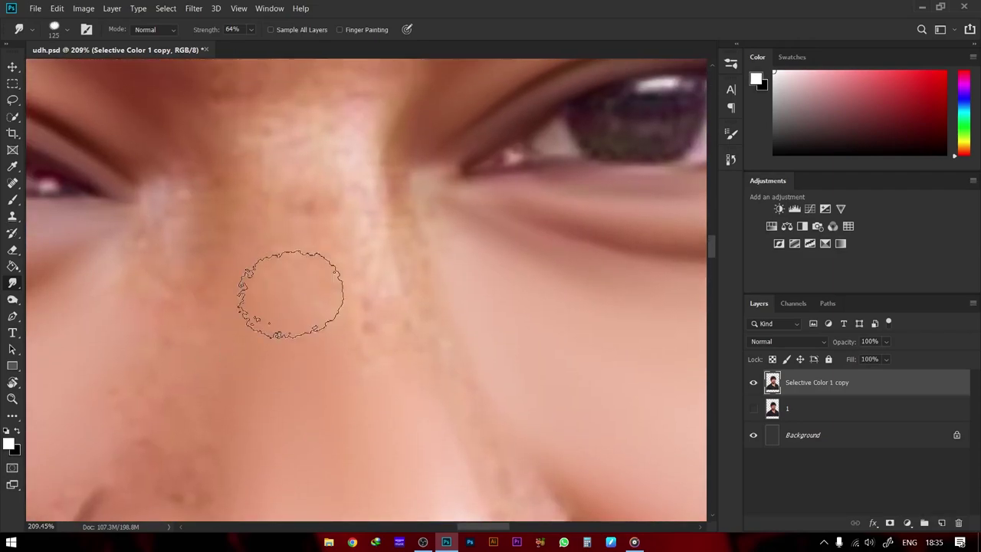
pyautogui.press('[')
pyautogui.press('[')
pyautogui.press('[')
pyautogui.moveTo(332, 156); pyautogui.dragTo(367, 207)
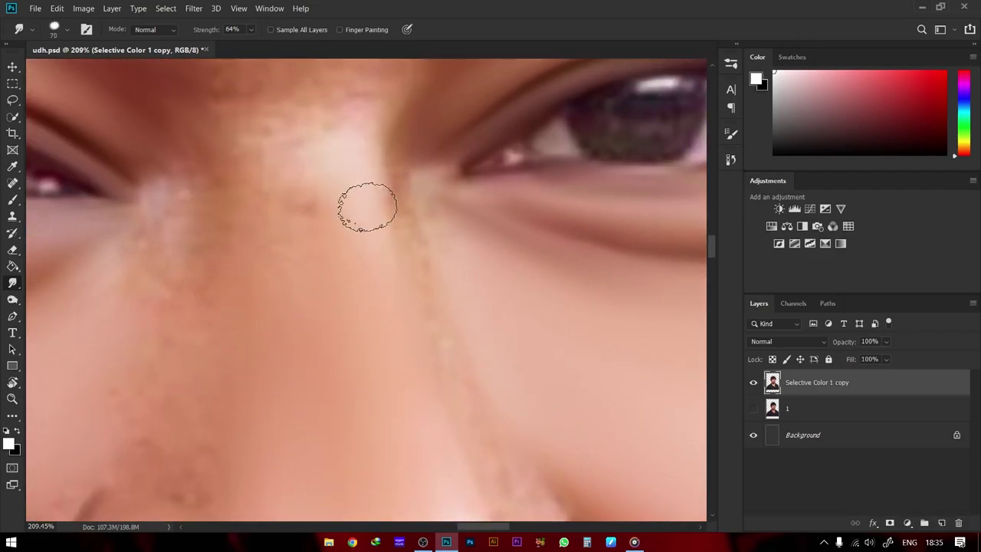
pyautogui.press('z')
pyautogui.scroll(-3, 322, 263)
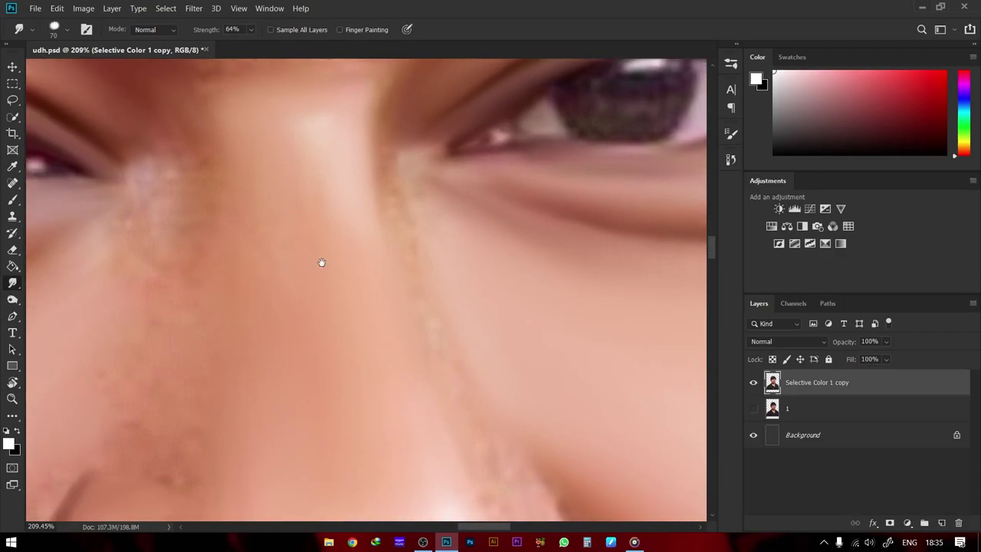
pyautogui.scroll(1, 337, 269)
# Rotate the view along the cheek contour and smooth the cheek skin beside the nose
pyautogui.press('r')
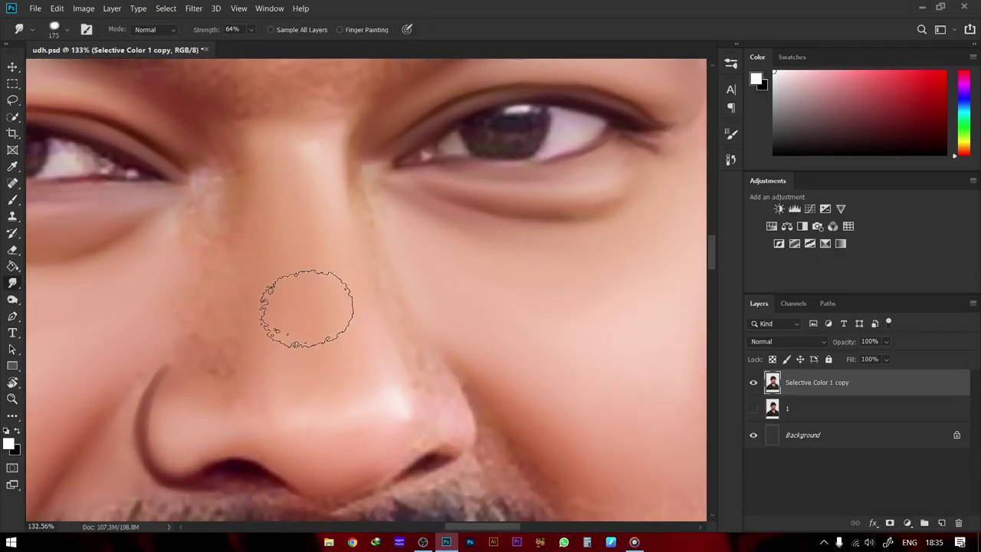
pyautogui.press('r')
pyautogui.moveTo(311, 388); pyautogui.dragTo(429, 398)
pyautogui.press('z')
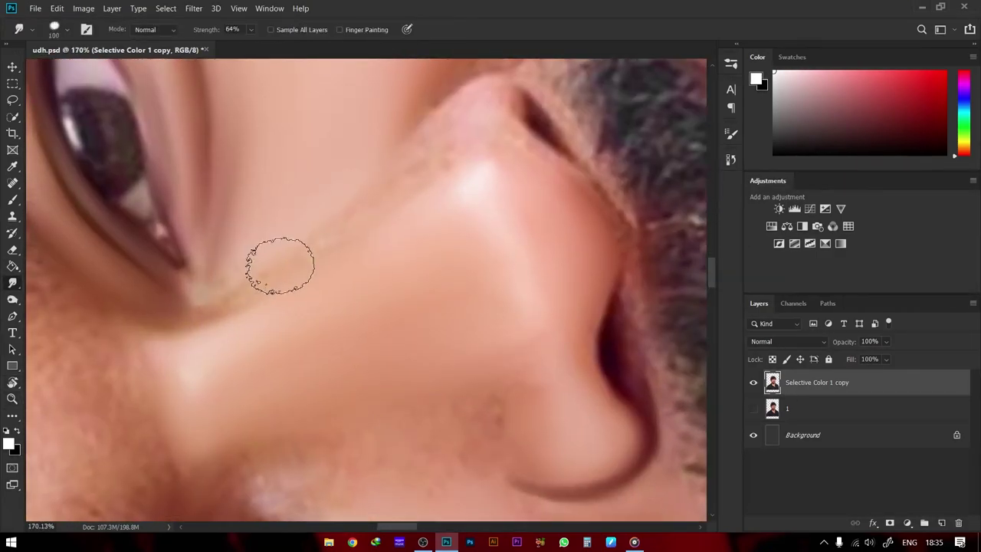
pyautogui.press(']')
pyautogui.press(']')
pyautogui.press(']')
pyautogui.moveTo(461, 277)
pyautogui.mouseDown()
pyautogui.moveTo(339, 390)
pyautogui.moveTo(317, 361)
pyautogui.moveTo(390, 376)
pyautogui.moveTo(414, 269)
pyautogui.mouseUp()
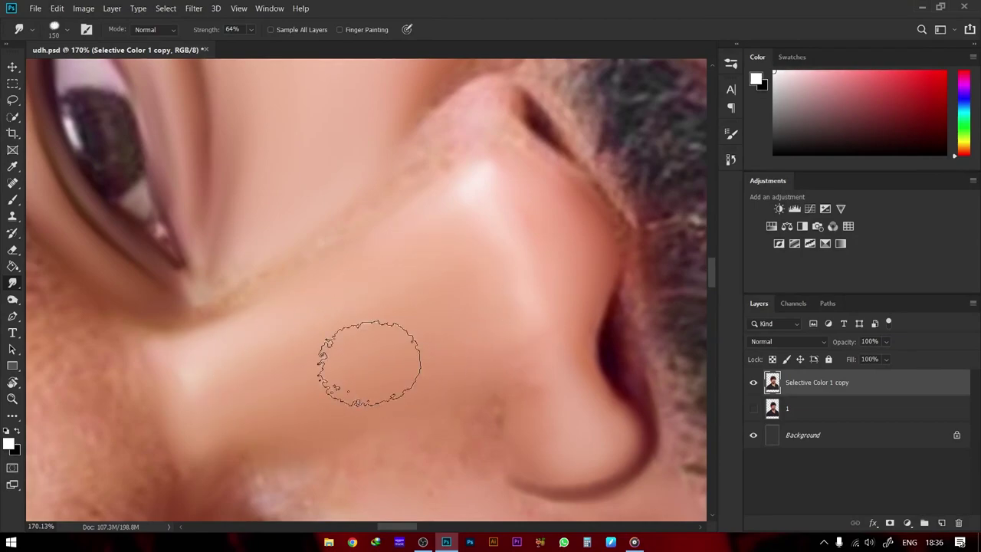
pyautogui.press('r')
pyautogui.press('z')
pyautogui.moveTo(365, 355)
pyautogui.mouseDown()
pyautogui.moveTo(454, 247)
pyautogui.moveTo(227, 284)
pyautogui.mouseUp()
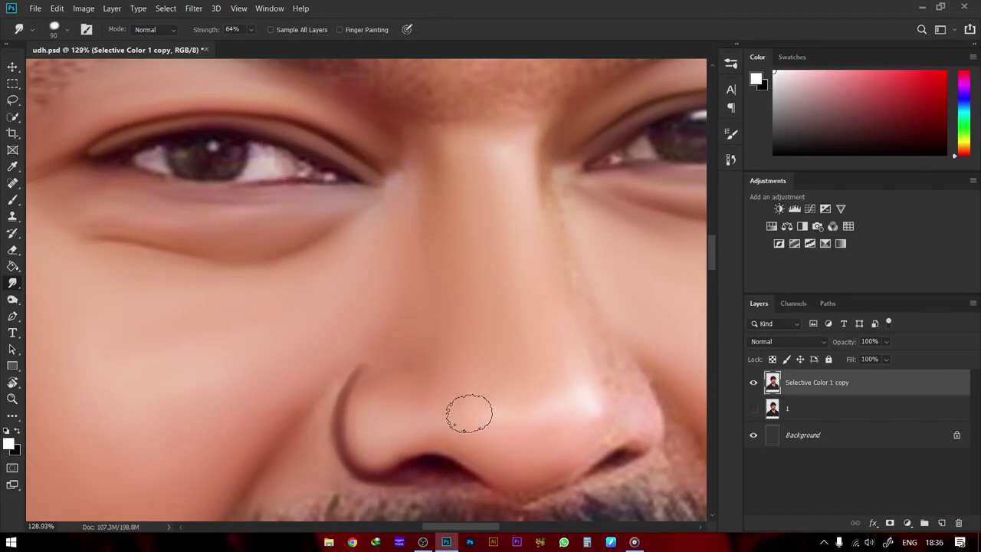
# Smooth away the light crease under the eye
pyautogui.scroll(-3, 310, 394)
pyautogui.hscroll(-2, 310, 394)
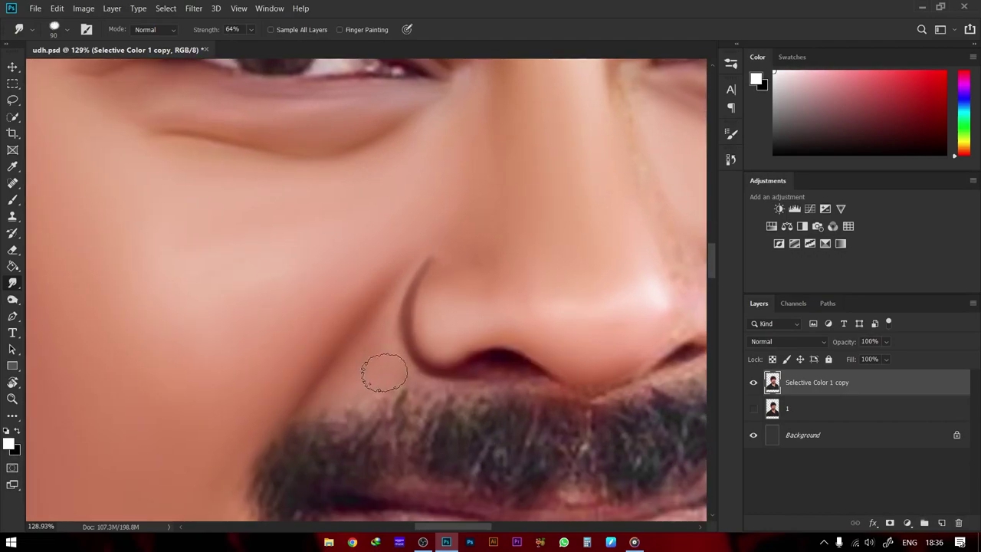
pyautogui.moveTo(365, 397)
pyautogui.mouseDown()
pyautogui.moveTo(319, 329)
pyautogui.moveTo(324, 412)
pyautogui.moveTo(298, 267)
pyautogui.mouseUp()
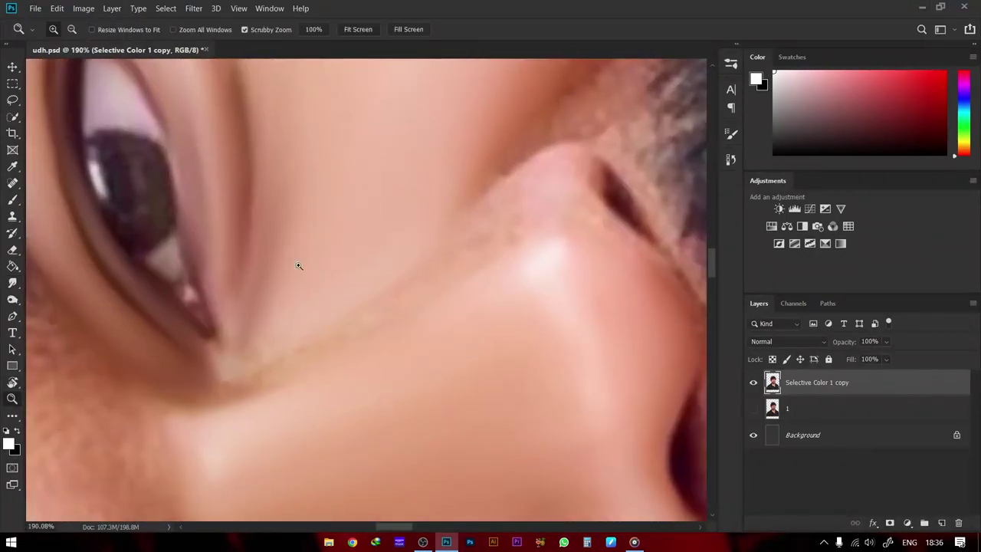
pyautogui.moveTo(224, 322)
pyautogui.mouseDown()
pyautogui.moveTo(281, 333)
pyautogui.moveTo(319, 322)
pyautogui.moveTo(407, 247)
pyautogui.mouseUp()
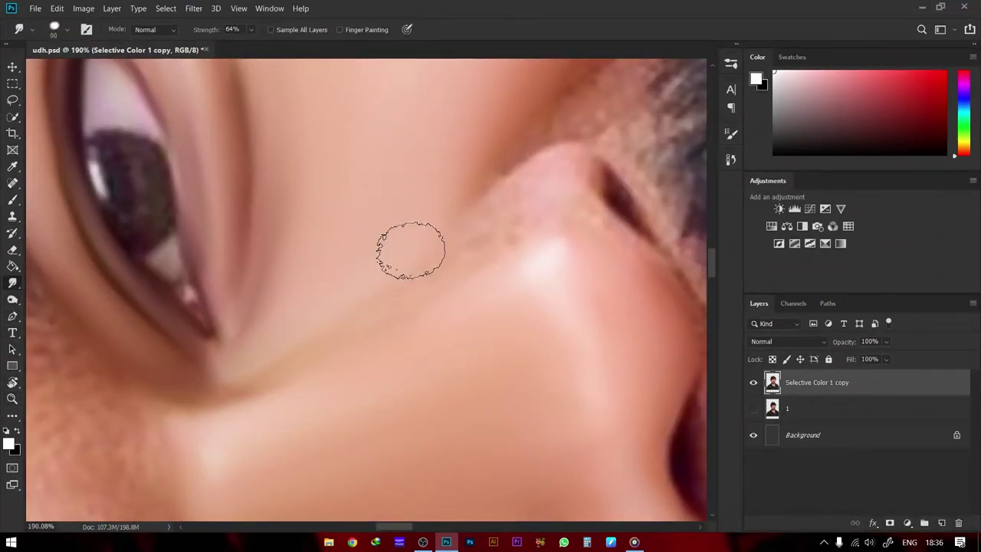
# Reshape the nostril shadow along the edge of the nose
pyautogui.hscroll(3, 325, 298)
pyautogui.scroll(2, 324, 297)
pyautogui.hscroll(3, 322, 328)
pyautogui.scroll(2, 322, 328)
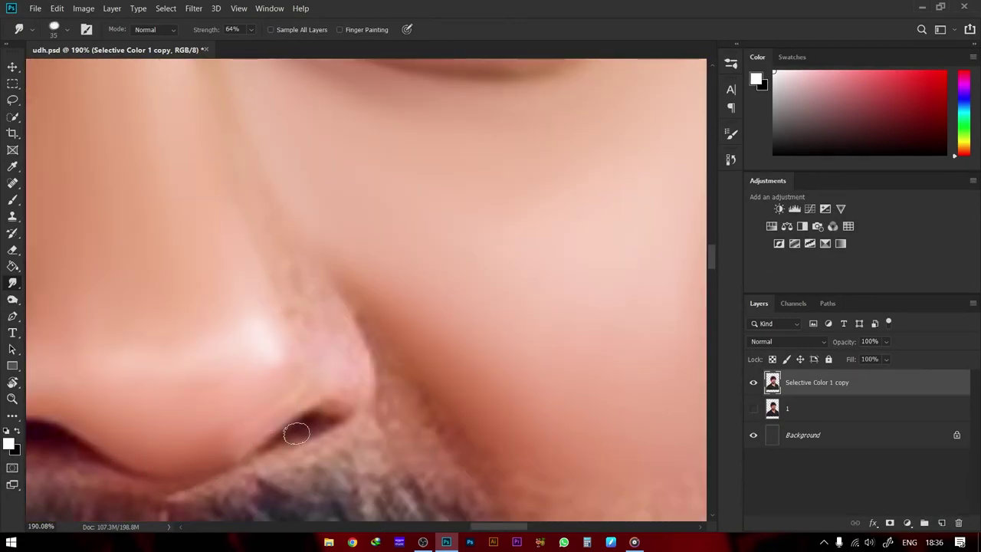
pyautogui.moveTo(296, 434)
pyautogui.mouseDown()
pyautogui.moveTo(351, 400)
pyautogui.moveTo(375, 338)
pyautogui.mouseUp()
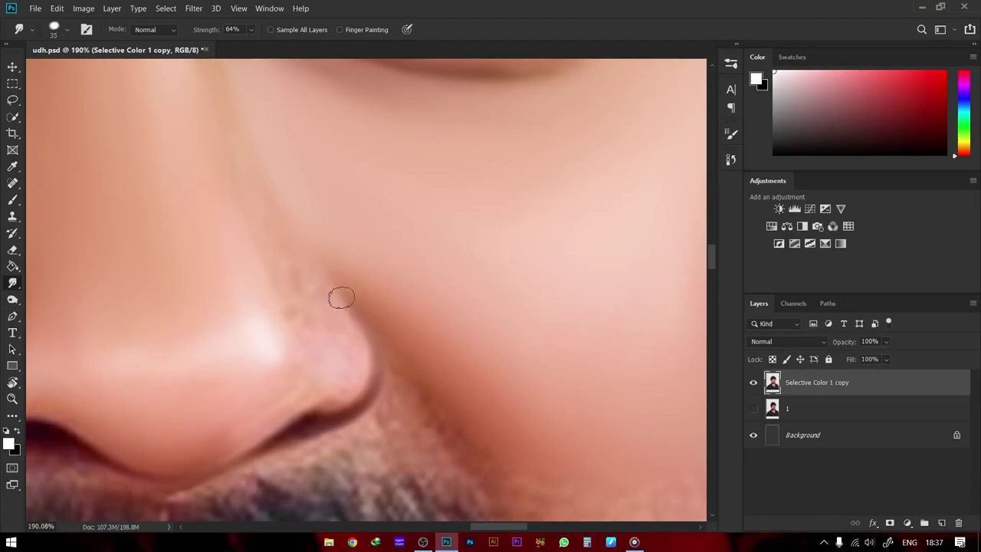
# Blend the beard edge beside the nostril into the skin
pyautogui.scroll(-3, 281, 240)
pyautogui.scroll(4, 253, 353)
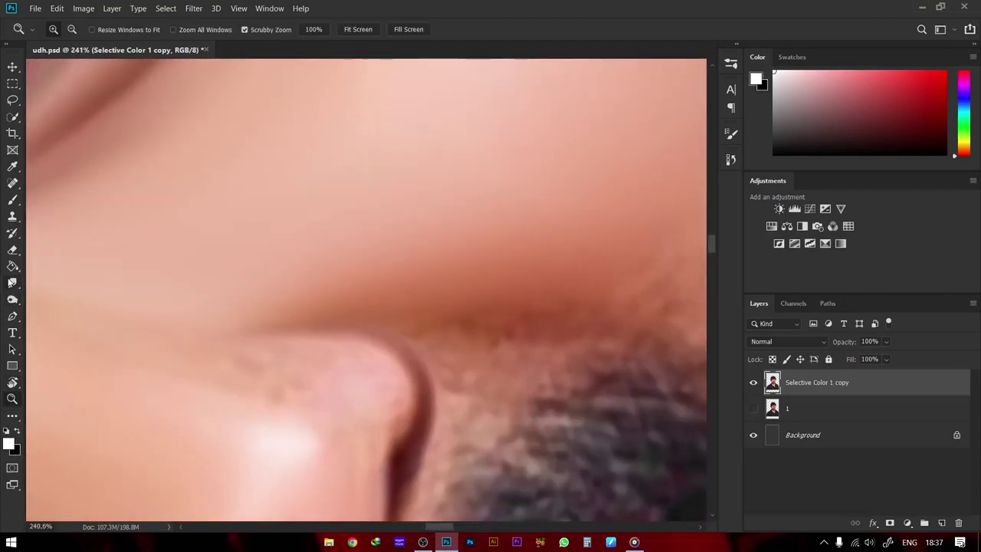
pyautogui.press(']')
pyautogui.press(']')
pyautogui.press(']')
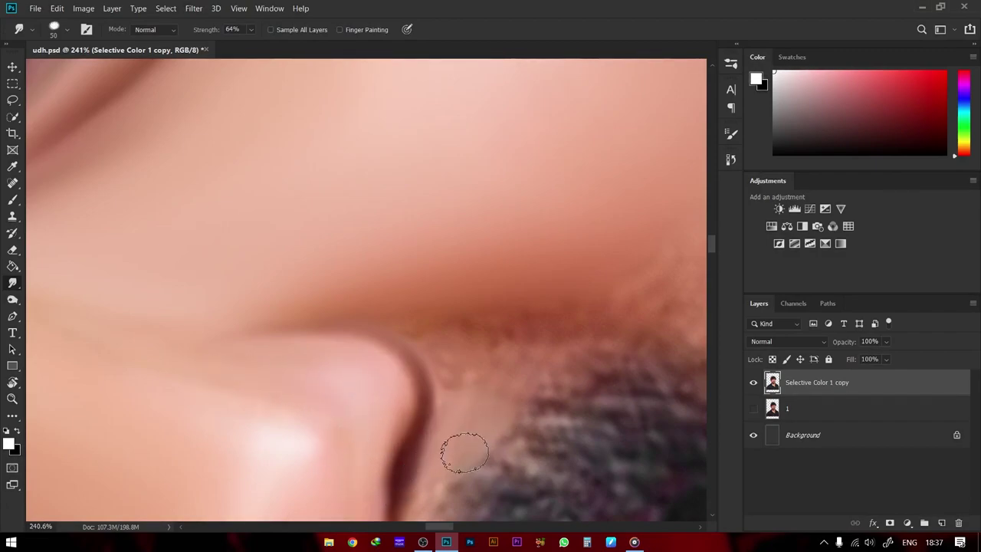
pyautogui.moveTo(464, 450); pyautogui.dragTo(434, 333)
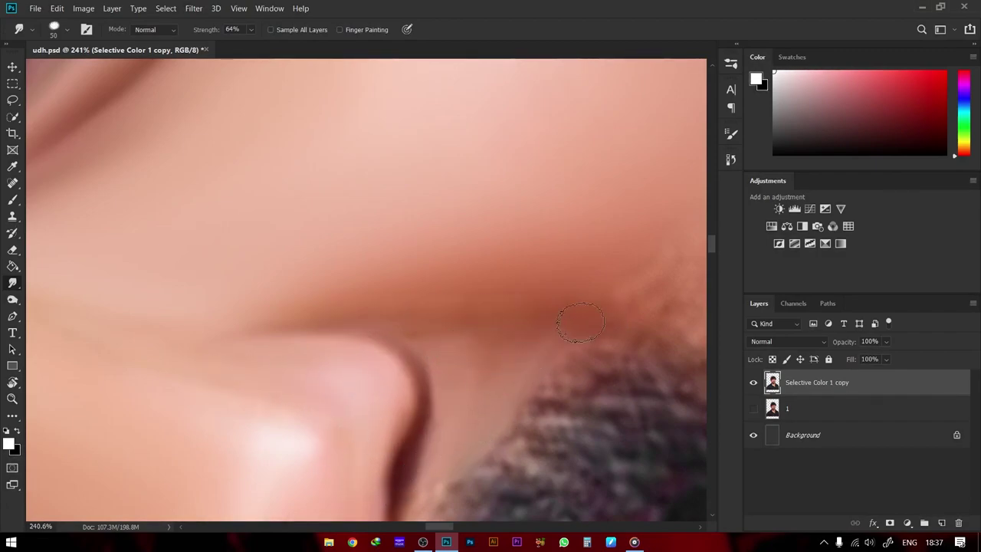
pyautogui.scroll(-3, 455, 471)
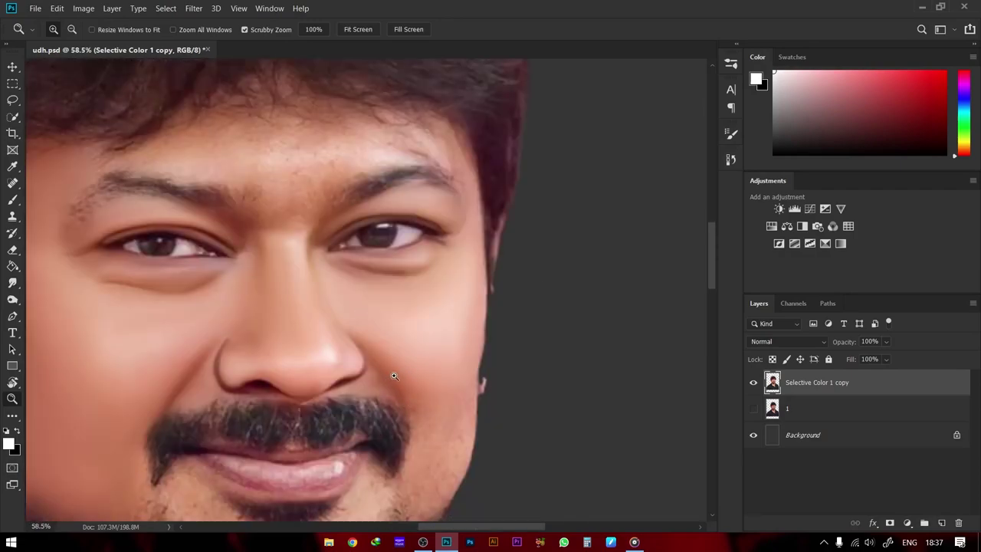
pyautogui.scroll(3, 345, 307)
# Check the whole face, then move to the cheek and chin beside the mustache
pyautogui.press('z')
pyautogui.click(15, 283)
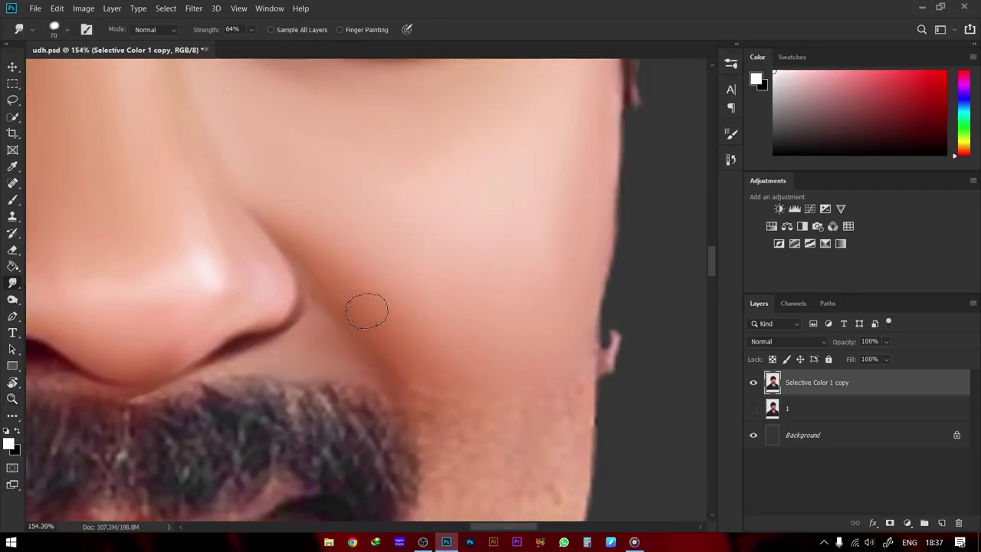
pyautogui.moveTo(443, 378); pyautogui.dragTo(434, 278)
pyautogui.press(']')
pyautogui.press(']')
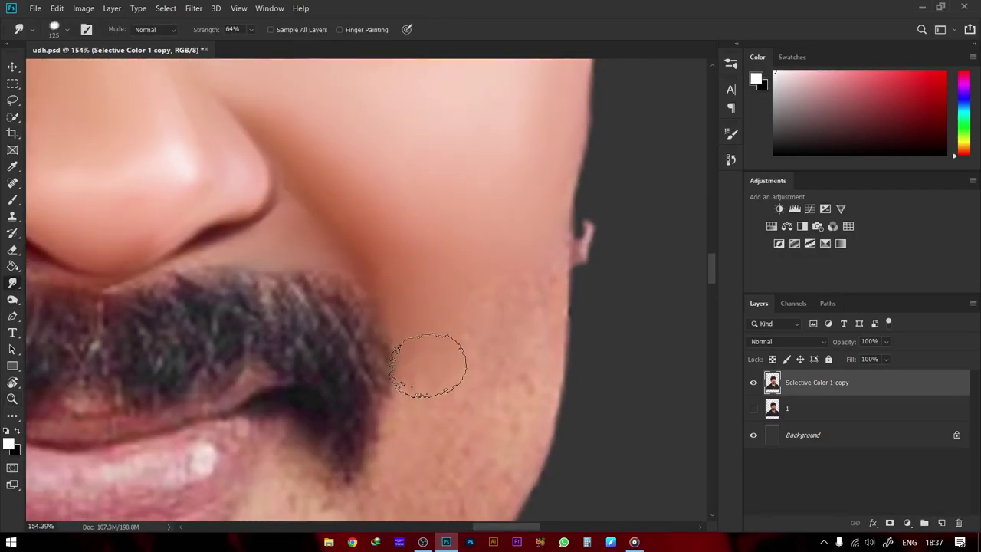
pyautogui.moveTo(427, 427); pyautogui.dragTo(458, 324)
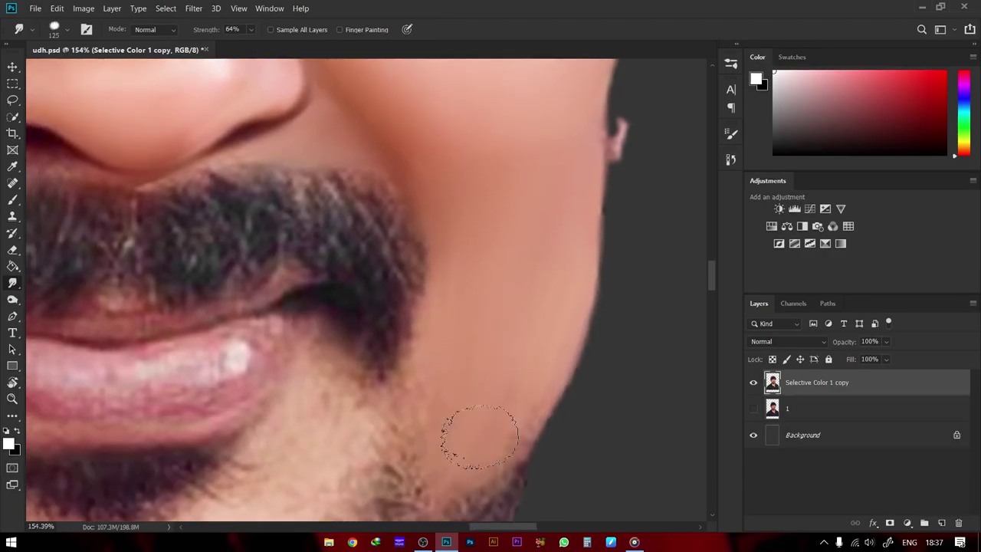
# Smooth the chin stubble below the lip and soften the beard edge on the chin
pyautogui.keyDown('alt'); pyautogui.scroll(-5, 547, 252); pyautogui.keyUp('alt')
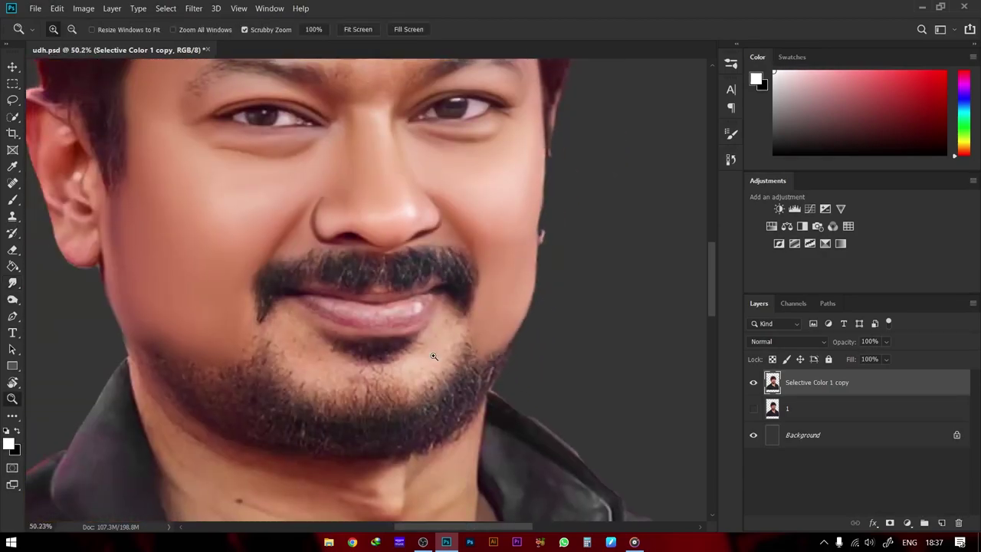
pyautogui.keyDown('alt'); pyautogui.scroll(4, 395, 322); pyautogui.keyUp('alt')
pyautogui.moveTo(395, 323); pyautogui.dragTo(385, 335)
pyautogui.press(']')
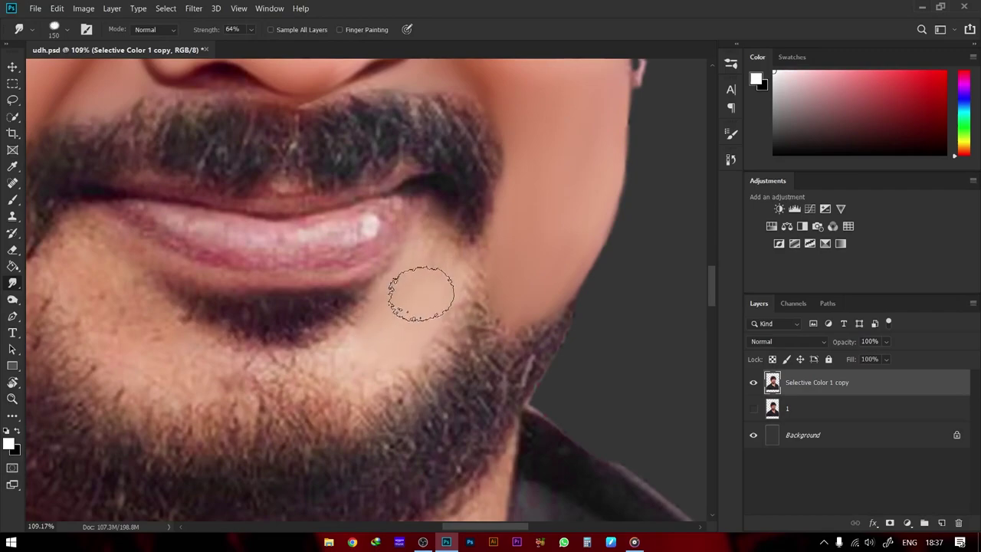
pyautogui.moveTo(466, 285)
pyautogui.mouseDown()
pyautogui.moveTo(436, 281)
pyautogui.moveTo(508, 245)
pyautogui.moveTo(438, 280)
pyautogui.moveTo(529, 296)
pyautogui.moveTo(481, 292)
pyautogui.moveTo(416, 350)
pyautogui.mouseUp()
pyautogui.press(']')
pyautogui.press(']')
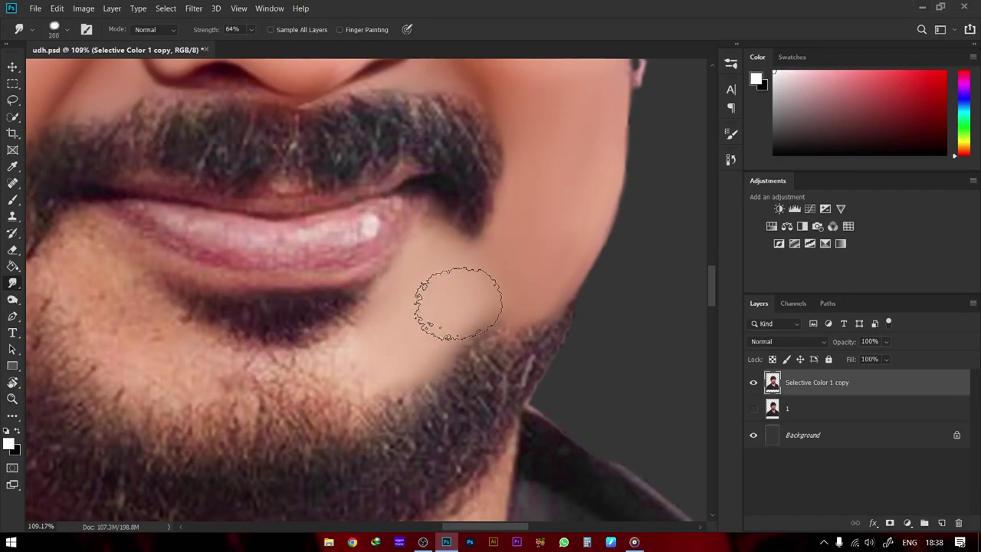
pyautogui.moveTo(460, 296)
pyautogui.mouseDown()
pyautogui.moveTo(508, 274)
pyautogui.moveTo(500, 307)
pyautogui.moveTo(445, 322)
pyautogui.moveTo(526, 256)
pyautogui.moveTo(416, 329)
pyautogui.moveTo(485, 302)
pyautogui.mouseUp()
# Smooth the skin and stubble between the lower lip and the beard
pyautogui.press('r')
pyautogui.moveTo(365, 284); pyautogui.dragTo(330, 230)
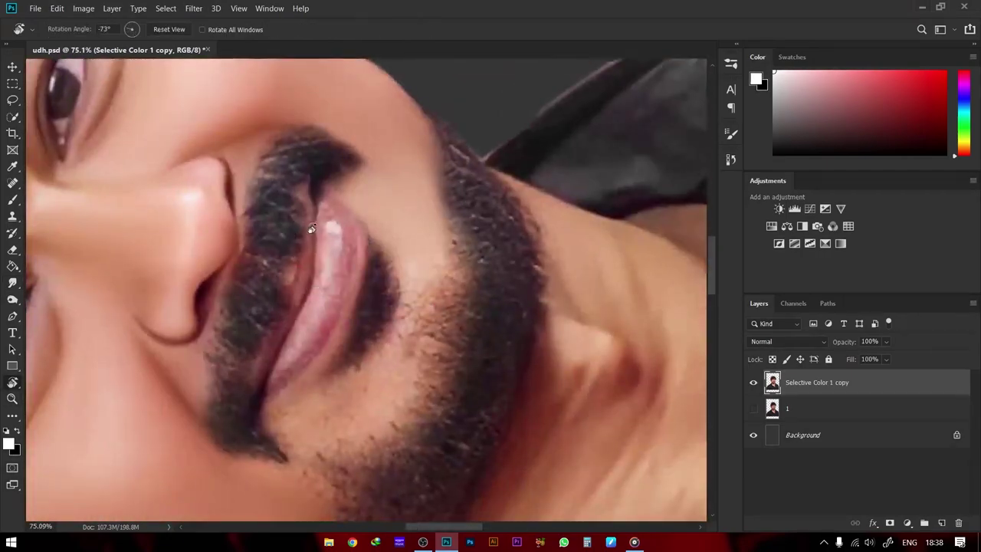
pyautogui.press('Escape')
pyautogui.press('z')
pyautogui.moveTo(491, 273)
pyautogui.mouseDown()
pyautogui.moveTo(452, 273)
pyautogui.moveTo(537, 274)
pyautogui.mouseUp()
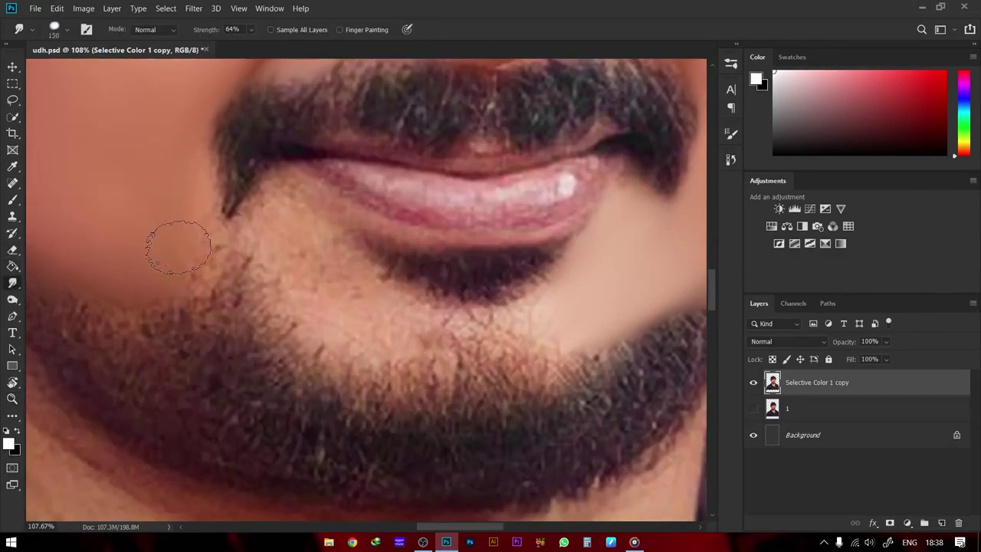
pyautogui.scroll(3, 351, 284)
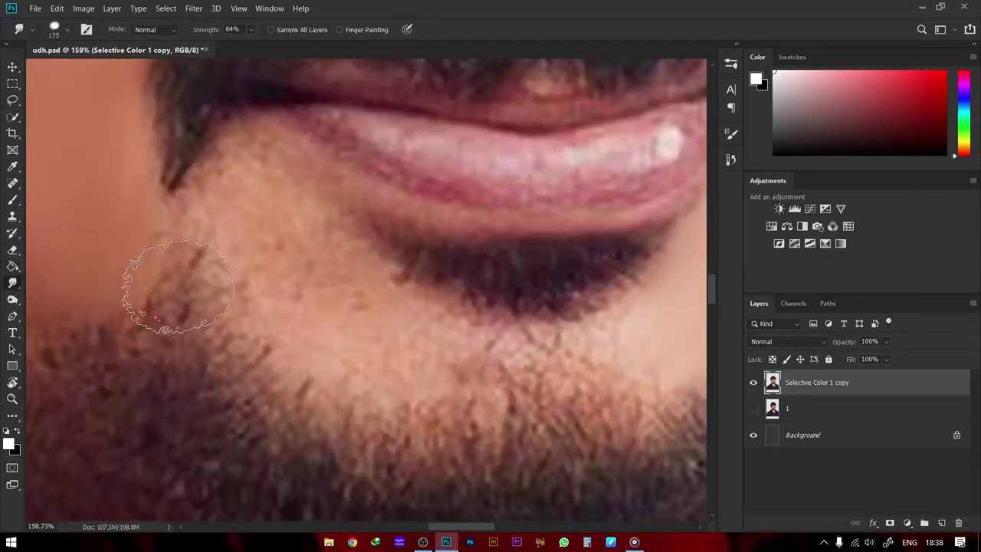
pyautogui.moveTo(345, 352)
pyautogui.mouseDown()
pyautogui.moveTo(284, 280)
pyautogui.moveTo(394, 339)
pyautogui.moveTo(254, 185)
pyautogui.moveTo(266, 252)
pyautogui.moveTo(324, 346)
pyautogui.moveTo(282, 321)
pyautogui.mouseUp()
pyautogui.moveTo(307, 246)
pyautogui.mouseDown()
pyautogui.moveTo(253, 164)
pyautogui.moveTo(422, 355)
pyautogui.moveTo(322, 365)
pyautogui.moveTo(221, 208)
pyautogui.moveTo(153, 230)
pyautogui.moveTo(220, 202)
pyautogui.moveTo(202, 220)
pyautogui.moveTo(231, 269)
pyautogui.mouseUp()
# Soften the beard edge along the jaw and fit the canvas in view
pyautogui.press('z')
pyautogui.scroll(-2, 320, 313)
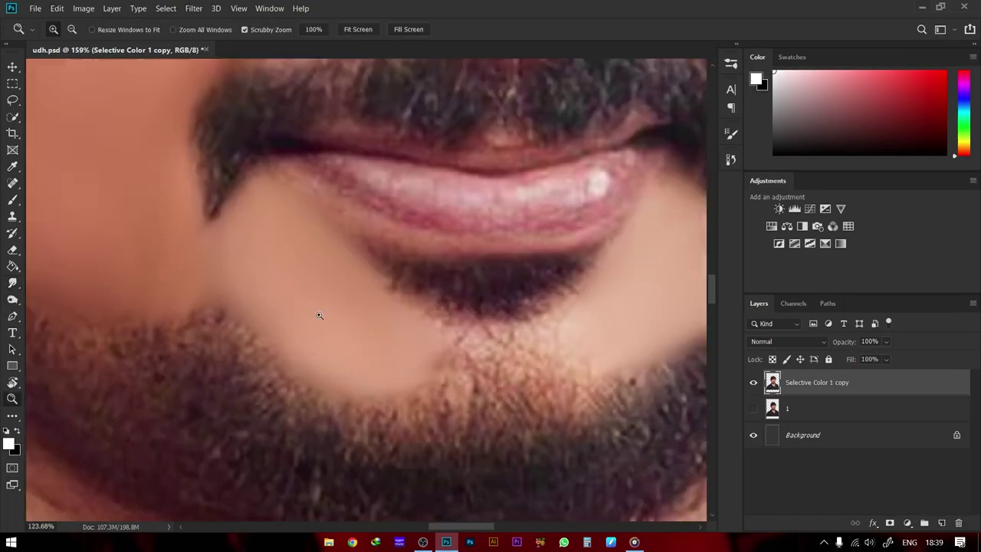
pyautogui.scroll(-3, 330, 306)
pyautogui.scroll(-2, 353, 297)
pyautogui.scroll(4, 123, 275)
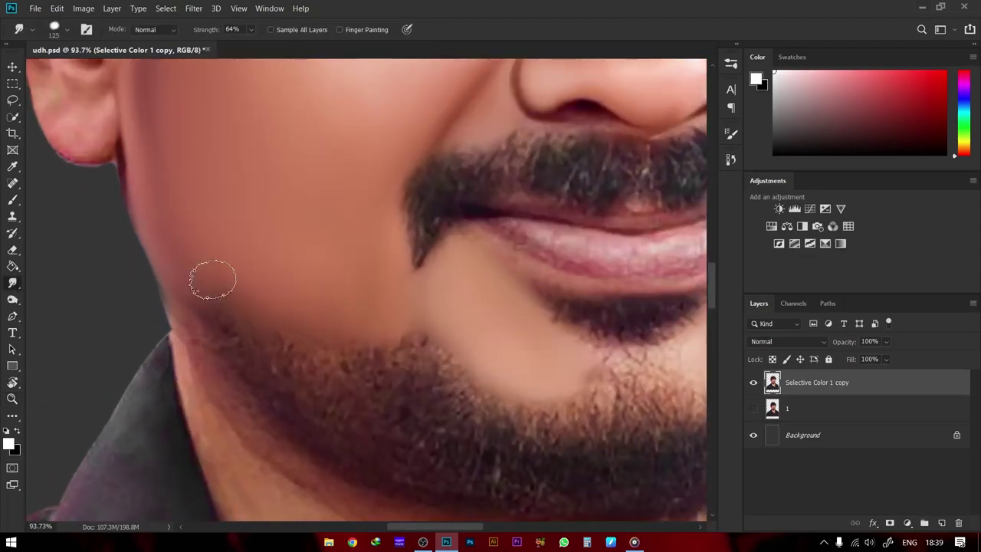
pyautogui.moveTo(286, 327)
pyautogui.mouseDown()
pyautogui.moveTo(219, 306)
pyautogui.moveTo(361, 348)
pyautogui.mouseUp()
pyautogui.press('z')
pyautogui.scroll(-5, 361, 349)
# Rotate and zoom the view to inspect the portrait
pyautogui.press('r')
pyautogui.moveTo(429, 230); pyautogui.dragTo(345, 192)
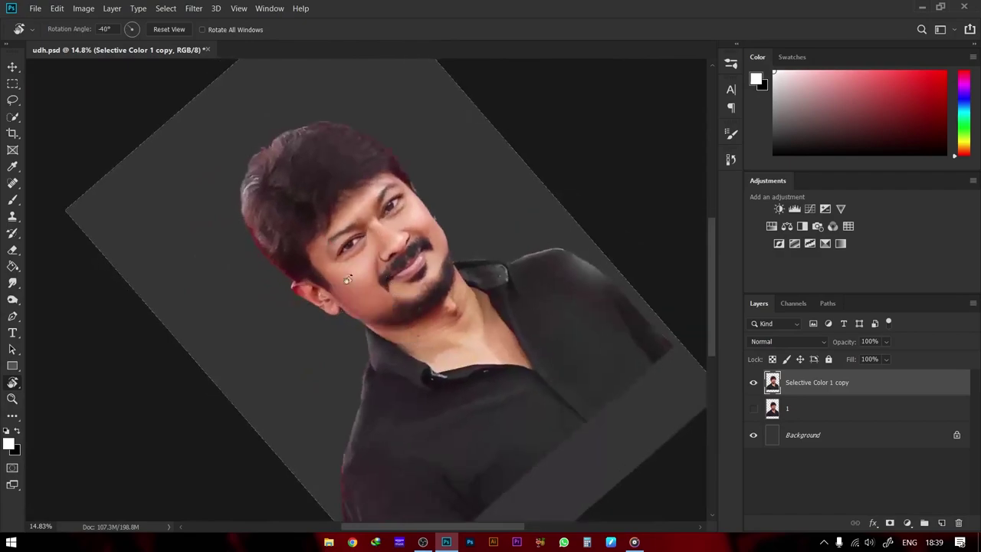
pyautogui.press('z')
pyautogui.scroll(5, 312, 229)
pyautogui.scroll(-5, 312, 228)
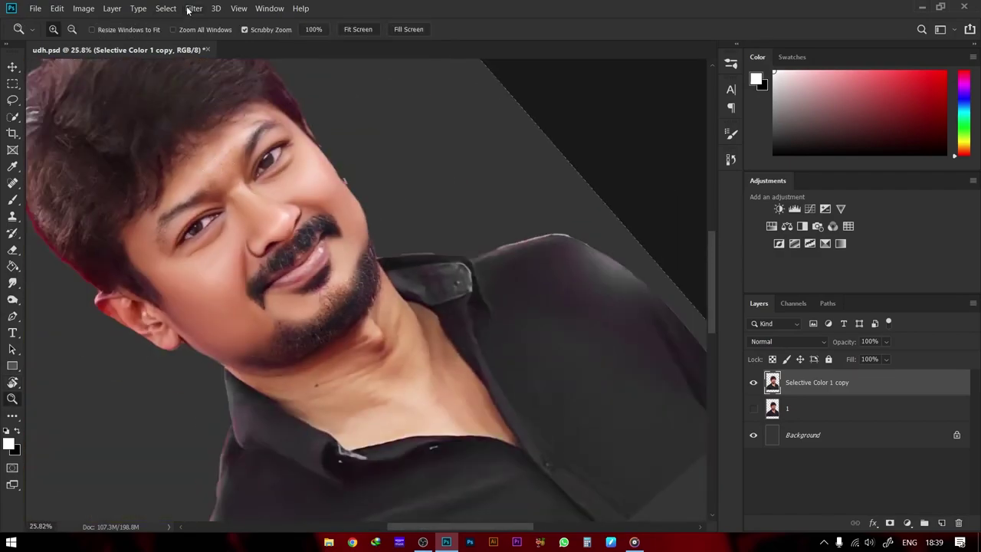
pyautogui.scroll(4, 222, 123)
pyautogui.hscroll(-2, 145, 259)
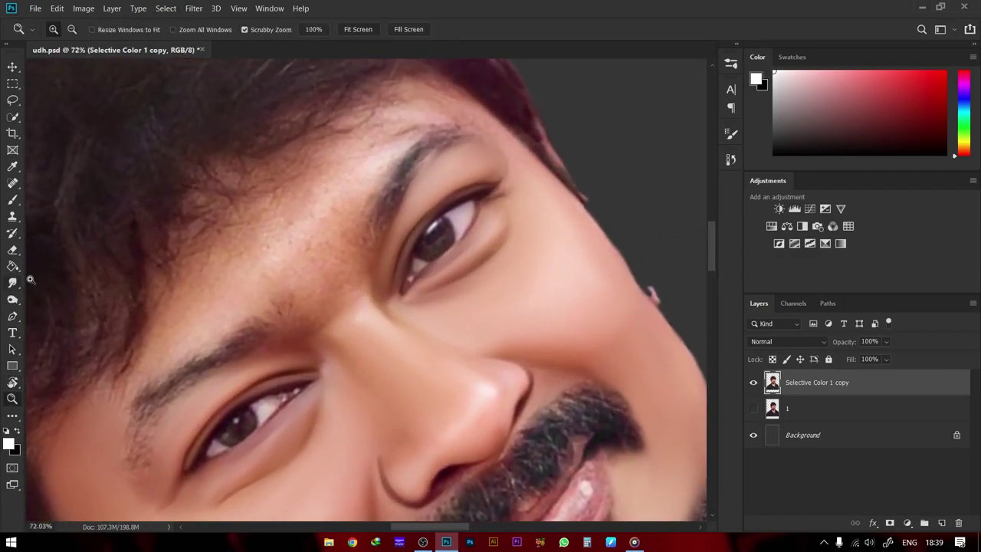
pyautogui.scroll(2, 280, 211)
# With an enlarged Smudge brush, blend the hairline and forehead skin above the eyebrows
pyautogui.click(13, 283)
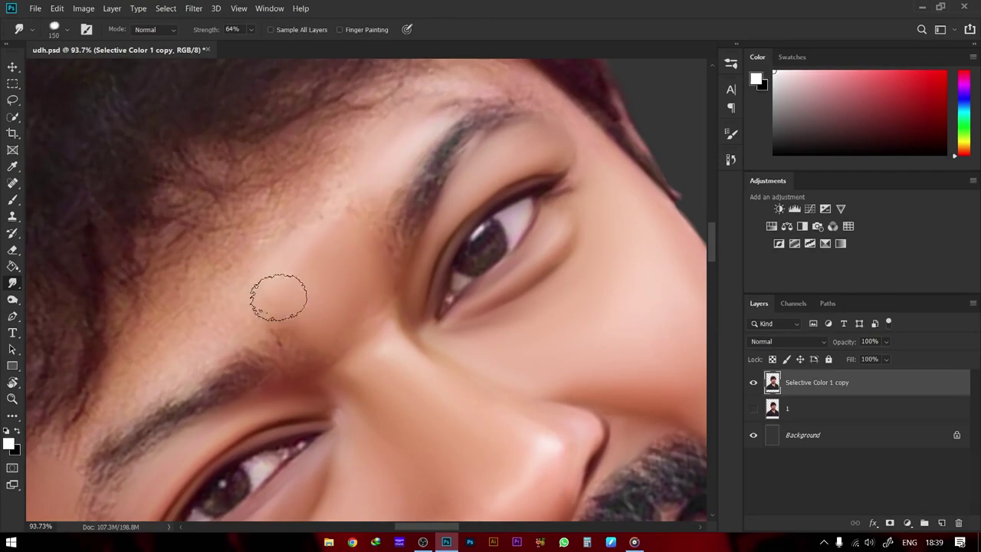
pyautogui.hscroll(-2, 199, 341)
pyautogui.scroll(-1, 199, 341)
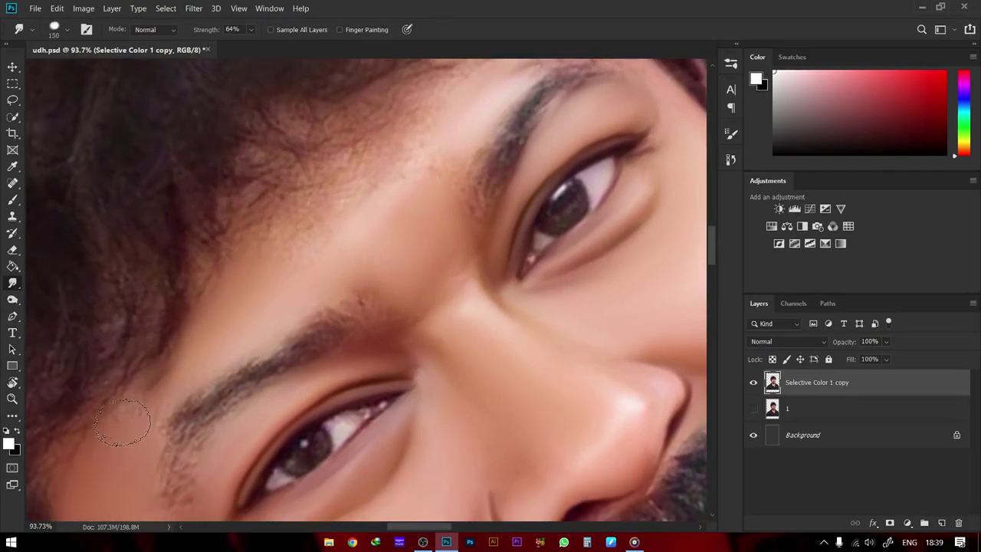
pyautogui.scroll(3, 291, 259)
pyautogui.hscroll(1, 291, 259)
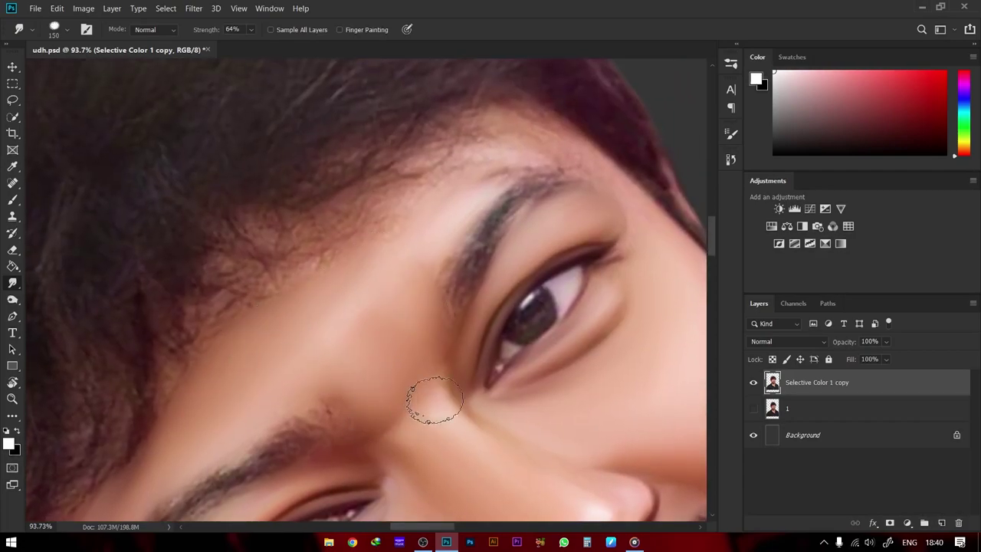
pyautogui.scroll(2, 435, 399)
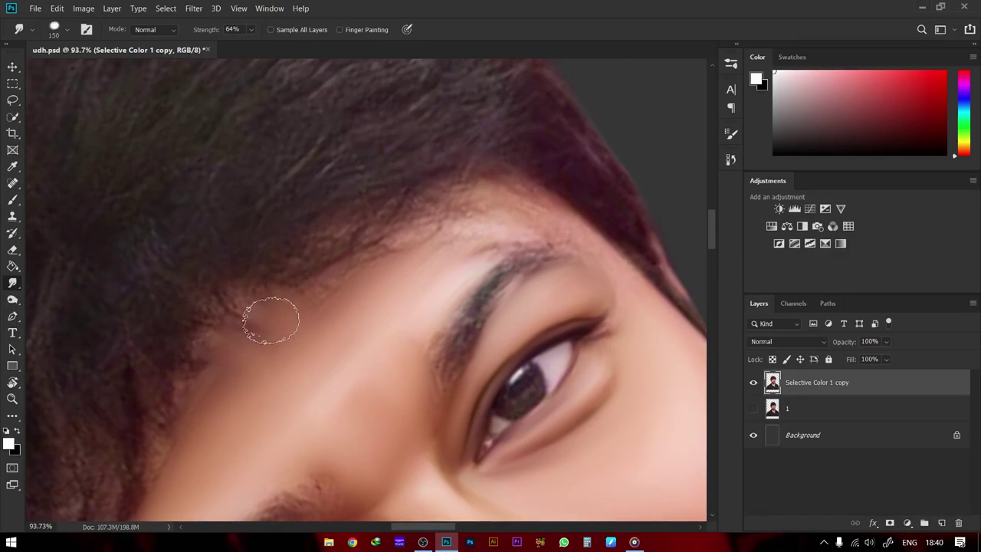
pyautogui.press(']')
pyautogui.press(']')
pyautogui.moveTo(437, 245); pyautogui.dragTo(338, 252)
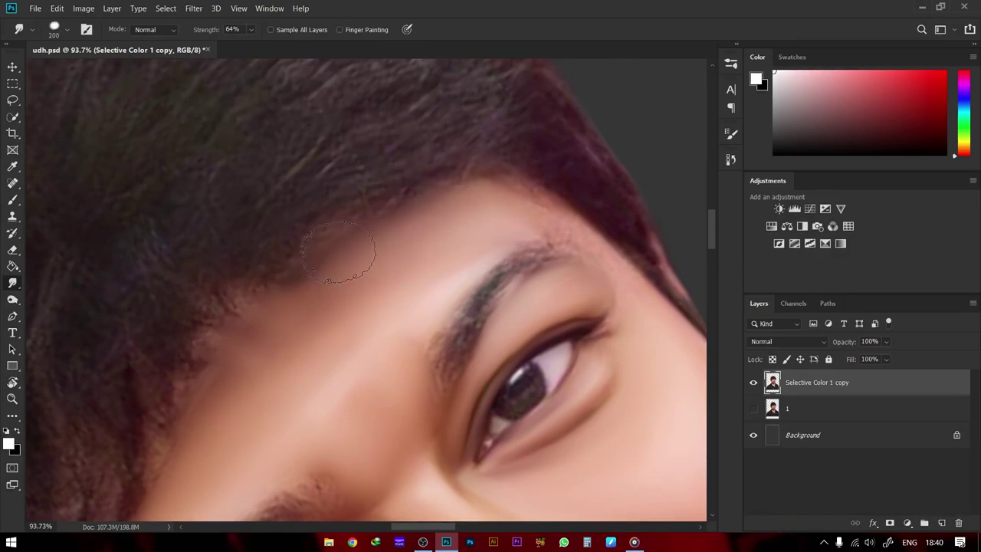
pyautogui.moveTo(405, 344)
pyautogui.mouseDown()
pyautogui.moveTo(488, 185)
pyautogui.moveTo(328, 269)
pyautogui.moveTo(307, 256)
pyautogui.moveTo(233, 313)
pyautogui.moveTo(187, 395)
pyautogui.mouseUp()
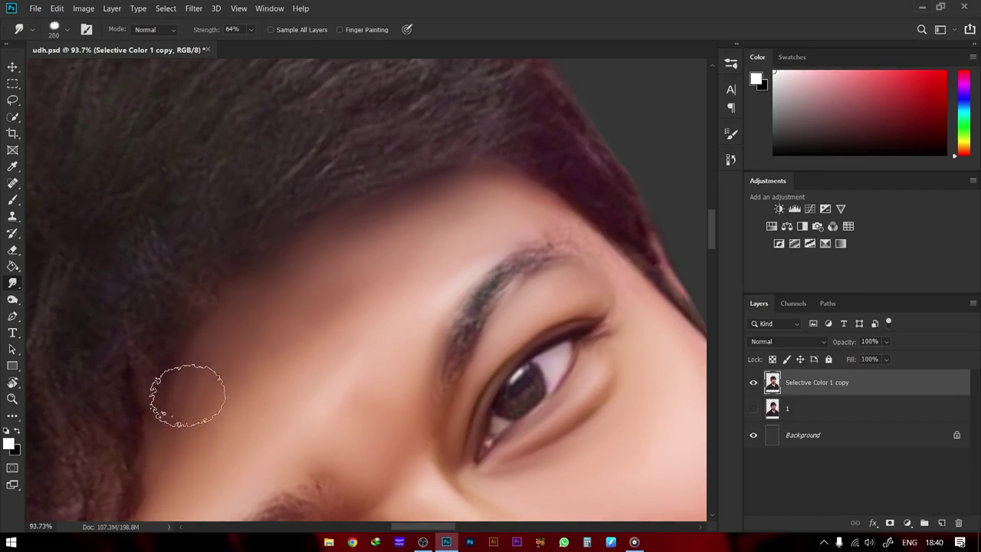
pyautogui.scroll(-3, 292, 292)
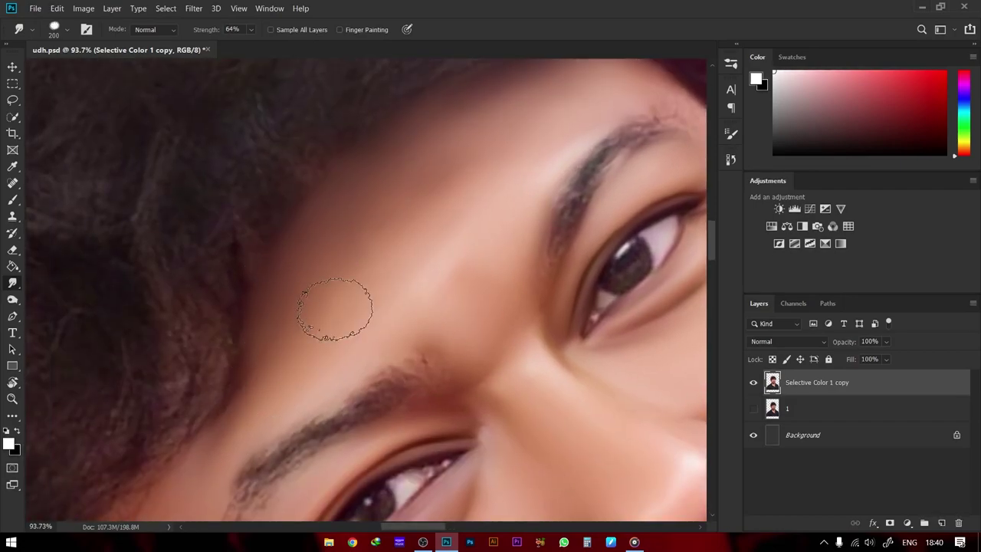
pyautogui.scroll(-5, 335, 309)
pyautogui.scroll(5, 87, 355)
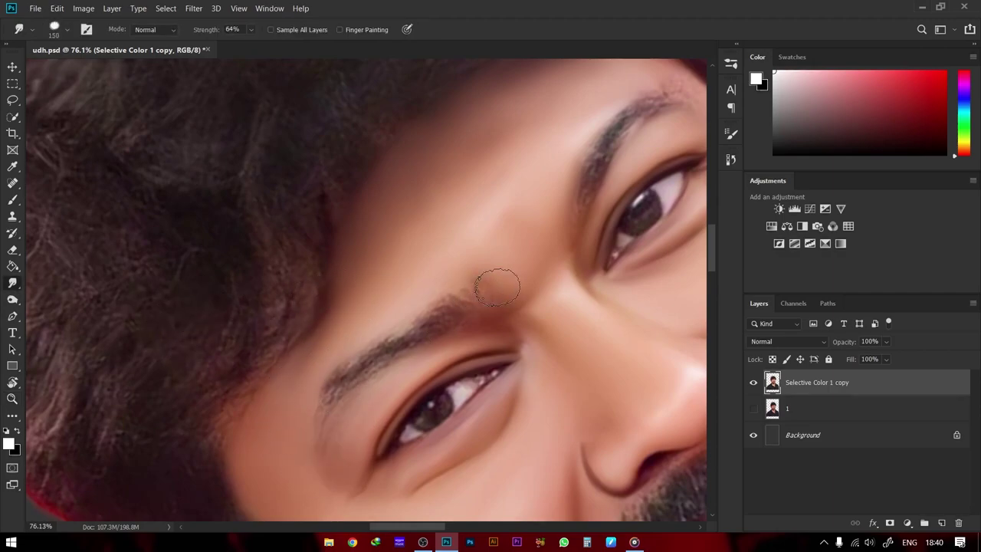
# Smudge away the small dark mole on the neck
pyautogui.scroll(-5, 291, 360)
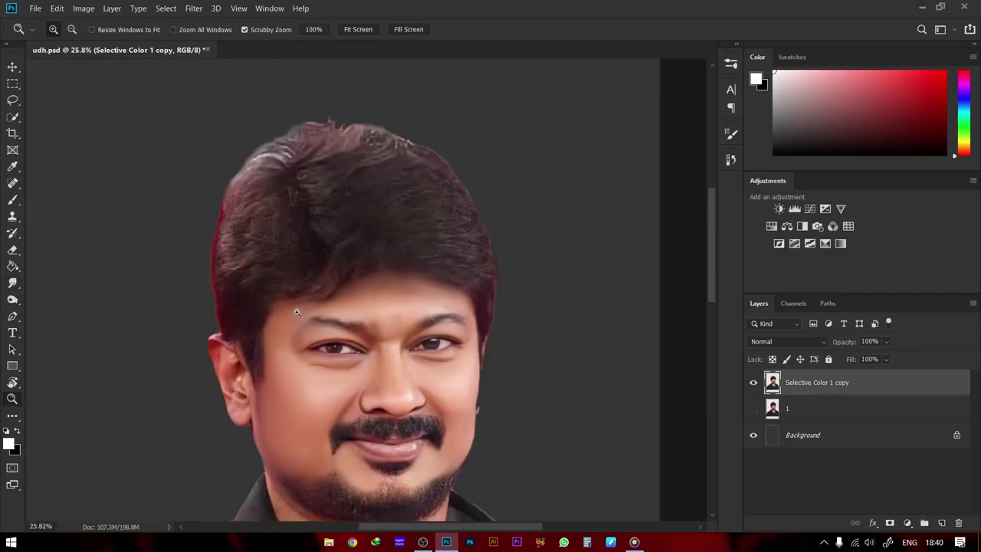
pyautogui.scroll(5, 485, 329)
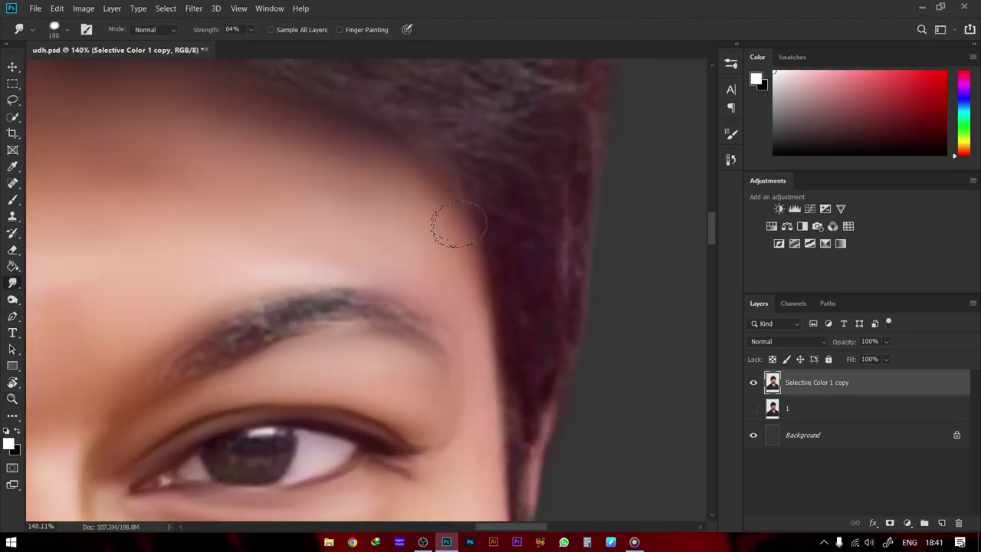
pyautogui.scroll(-5, 368, 281)
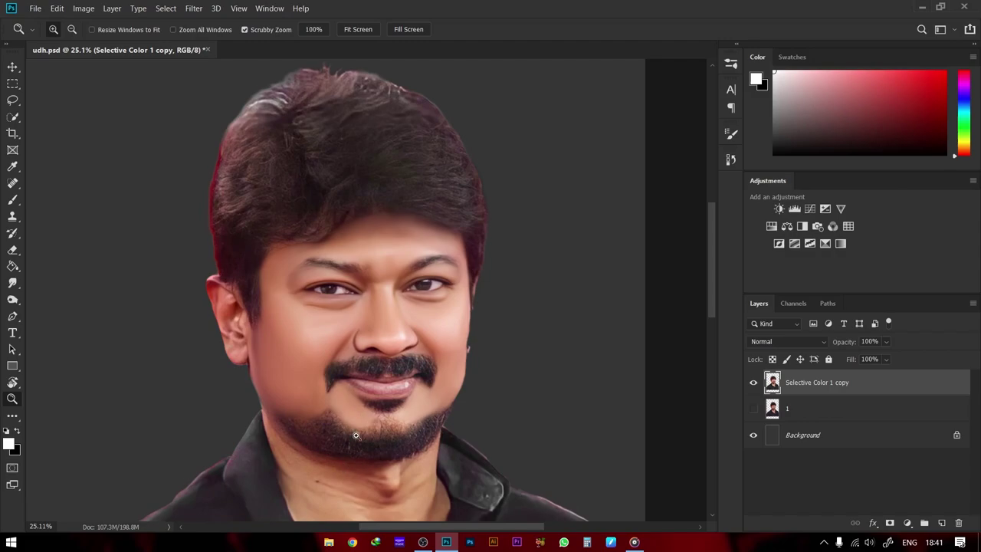
pyautogui.scroll(3, 401, 453)
pyautogui.press('e')
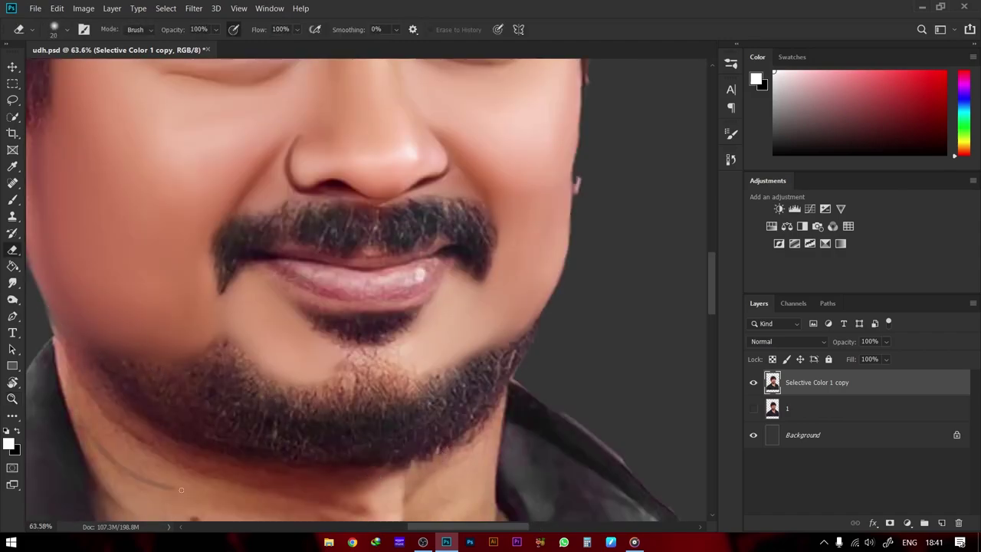
pyautogui.scroll(2, 332, 397)
pyautogui.scroll(1, 330, 395)
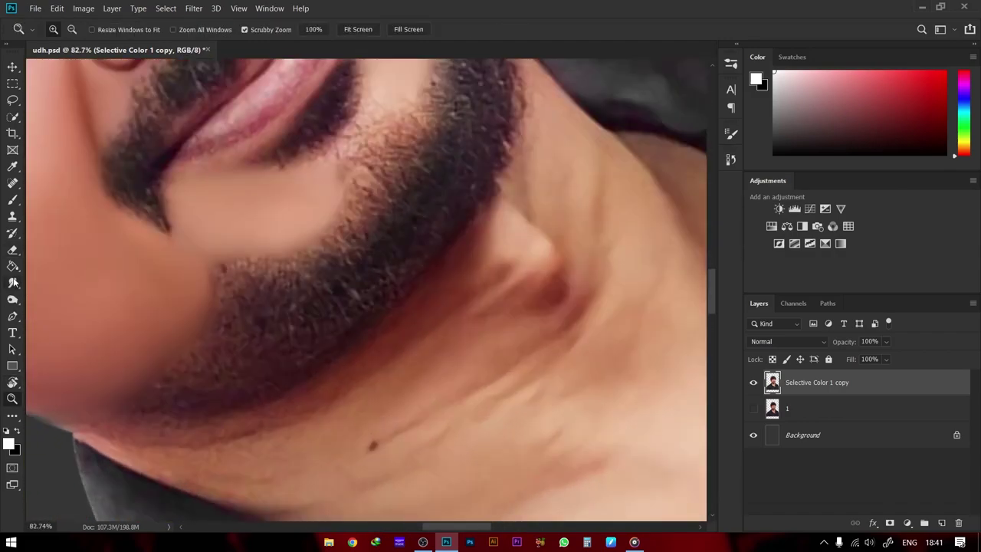
pyautogui.press('r')
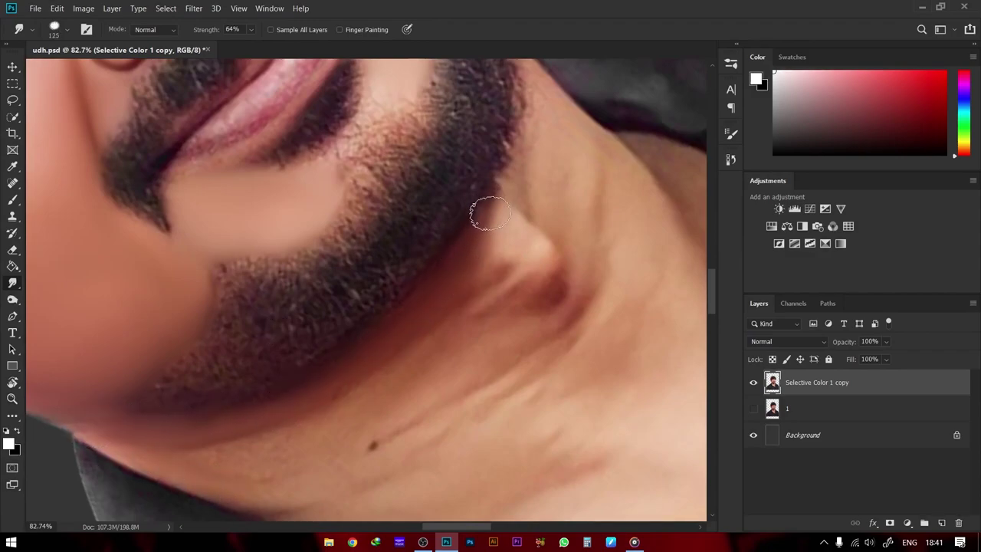
pyautogui.moveTo(323, 490); pyautogui.dragTo(362, 449)
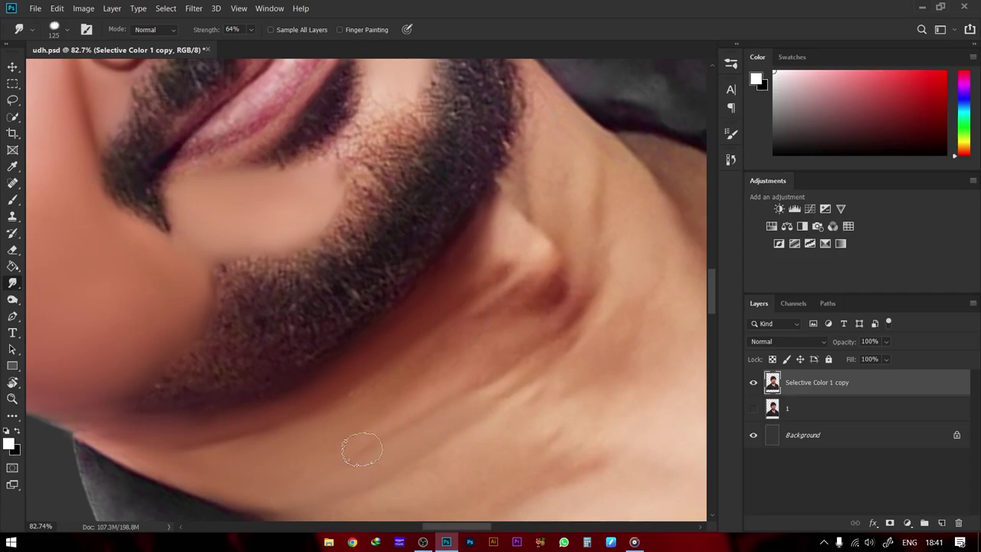
# Soften and lighten the neck crease shading and smooth the left neck edge
pyautogui.moveTo(545, 289); pyautogui.dragTo(446, 270)
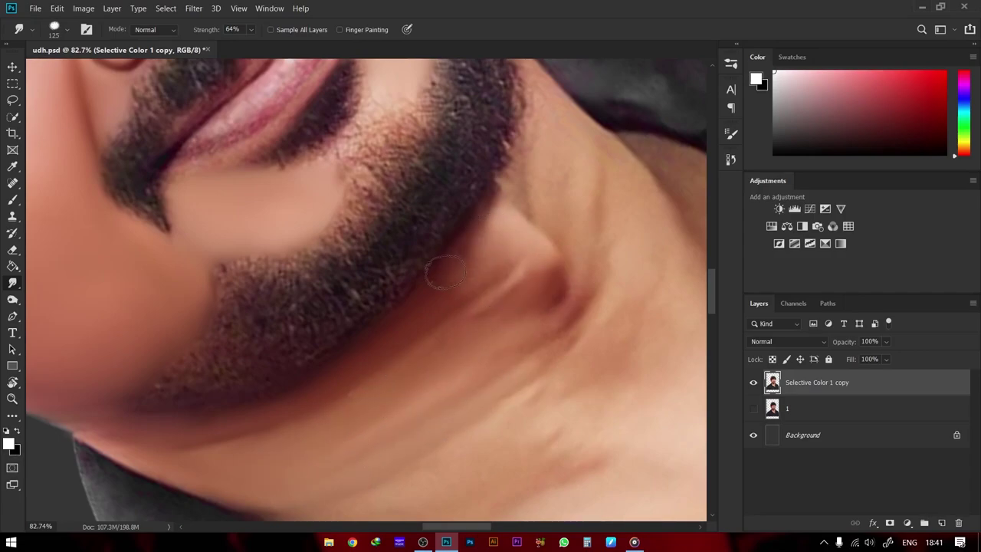
pyautogui.moveTo(536, 279); pyautogui.dragTo(525, 185)
pyautogui.moveTo(583, 255); pyautogui.dragTo(550, 323)
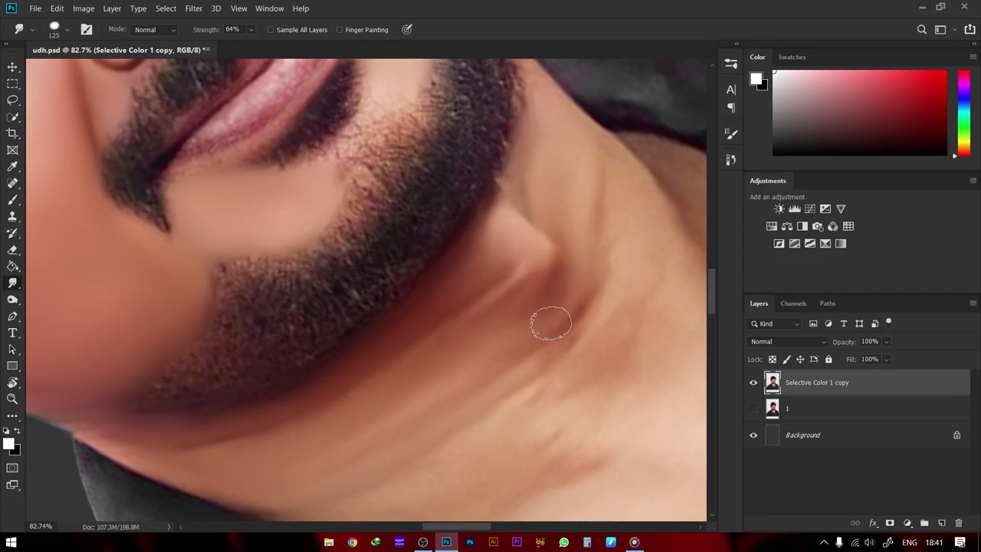
pyautogui.moveTo(448, 374); pyautogui.dragTo(416, 333)
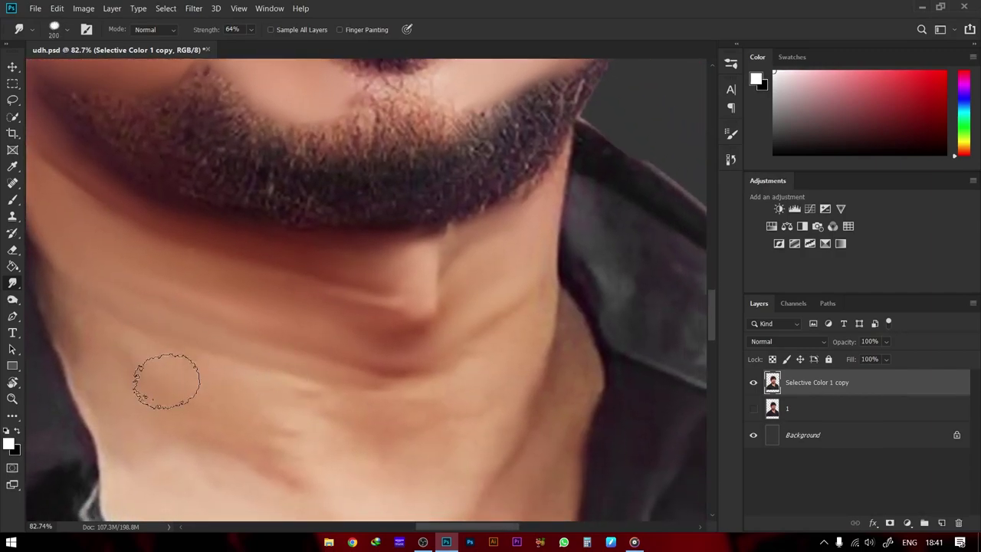
pyautogui.moveTo(87, 340); pyautogui.dragTo(96, 468)
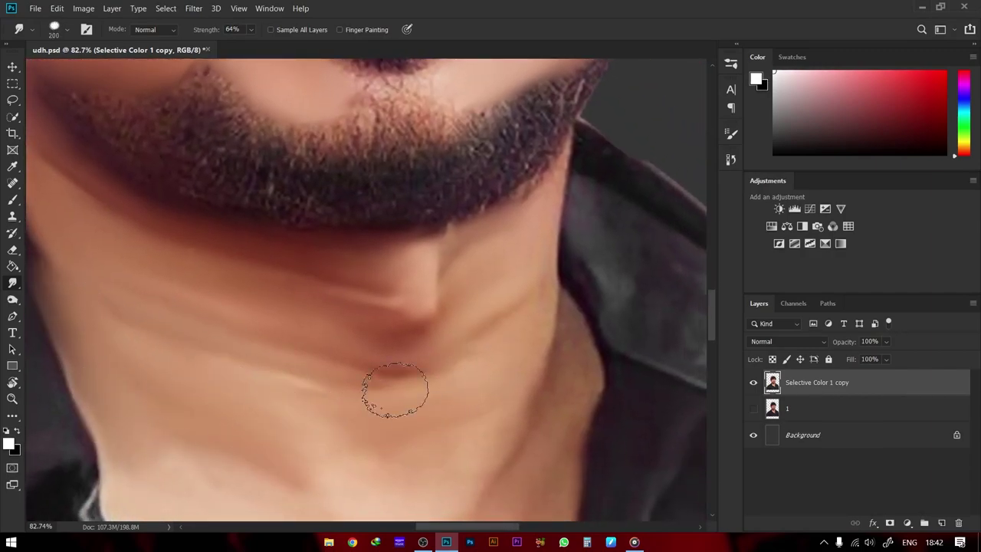
# Pan across the neck, collar and beard, then zoom out to the whole face
pyautogui.moveTo(394, 390); pyautogui.dragTo(414, 280)
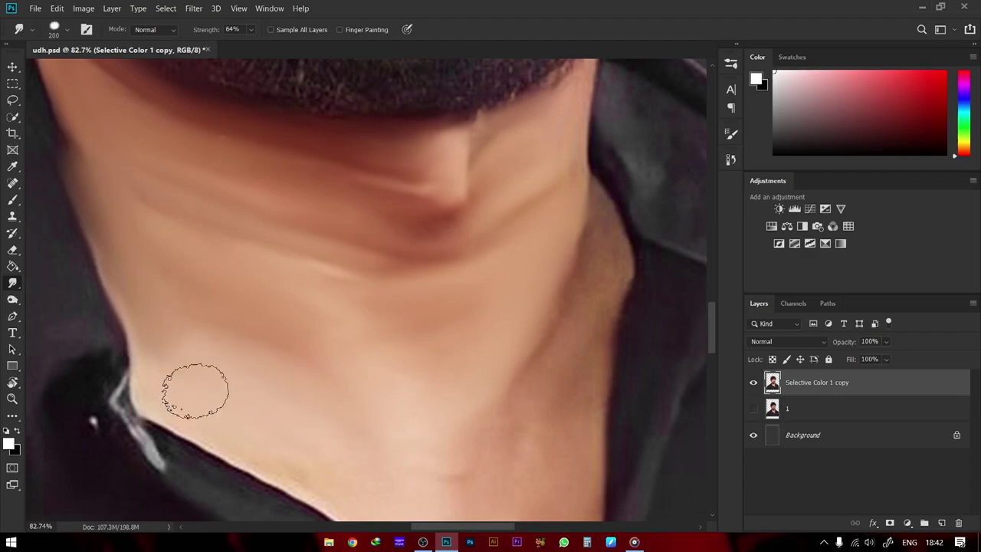
pyautogui.moveTo(408, 453); pyautogui.dragTo(340, 331)
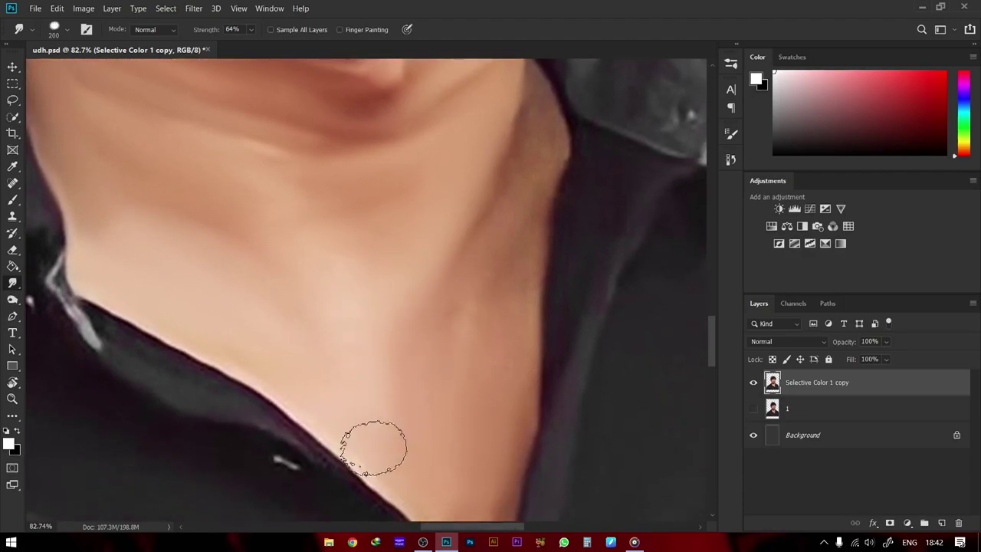
pyautogui.moveTo(88, 280); pyautogui.dragTo(410, 410)
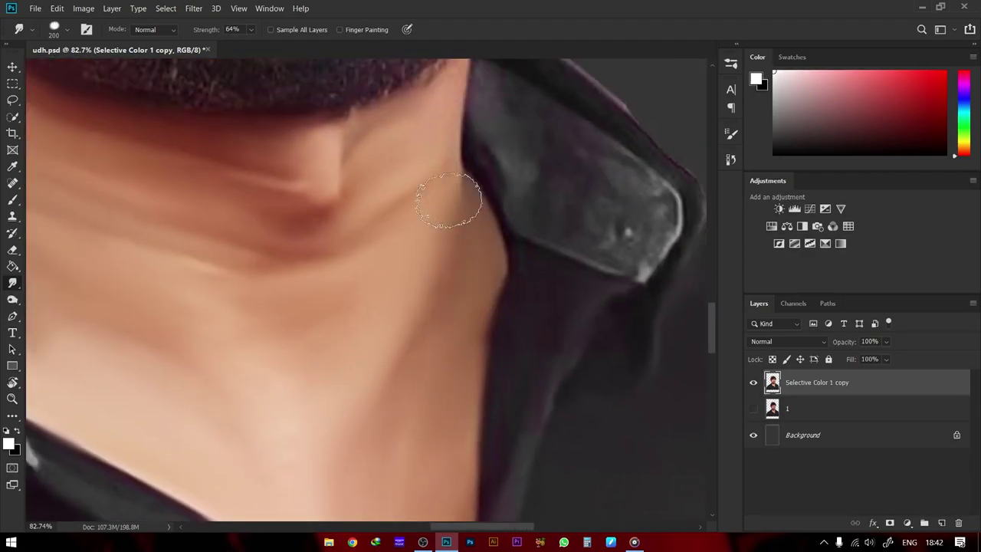
pyautogui.press('z')
pyautogui.moveTo(448, 199); pyautogui.dragTo(339, 329)
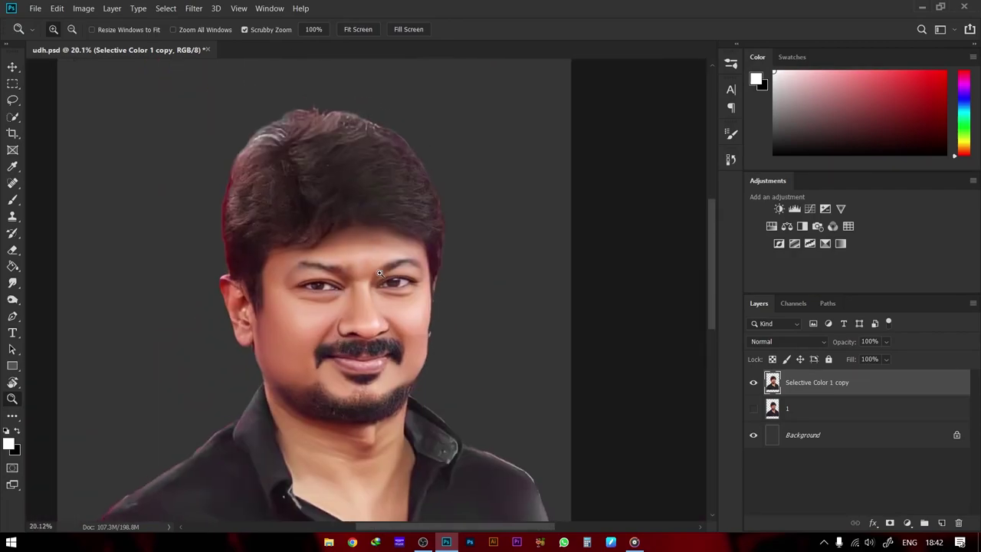
# Zoom onto the mouth and smudge both lips smooth, including the left mouth corner
pyautogui.moveTo(379, 273); pyautogui.dragTo(493, 404)
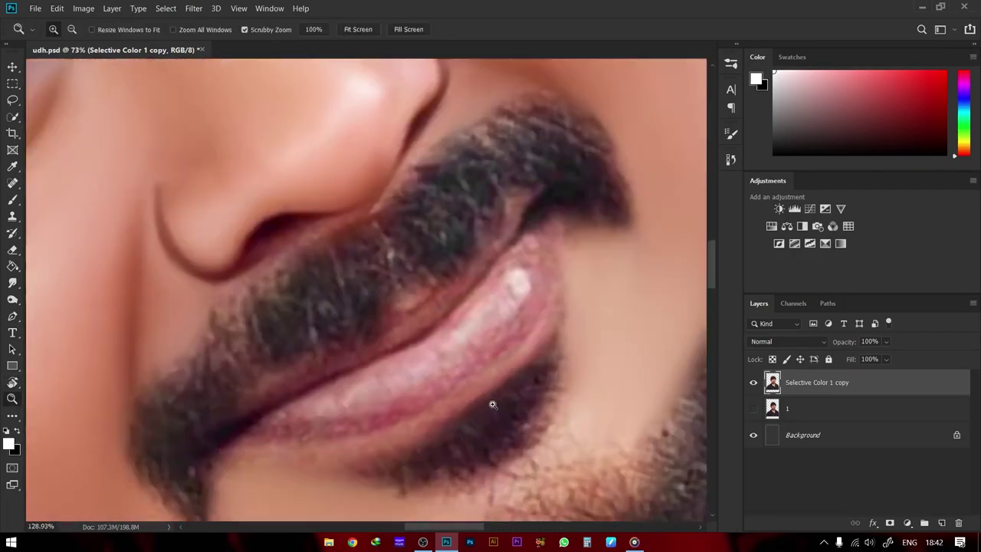
pyautogui.press('r')
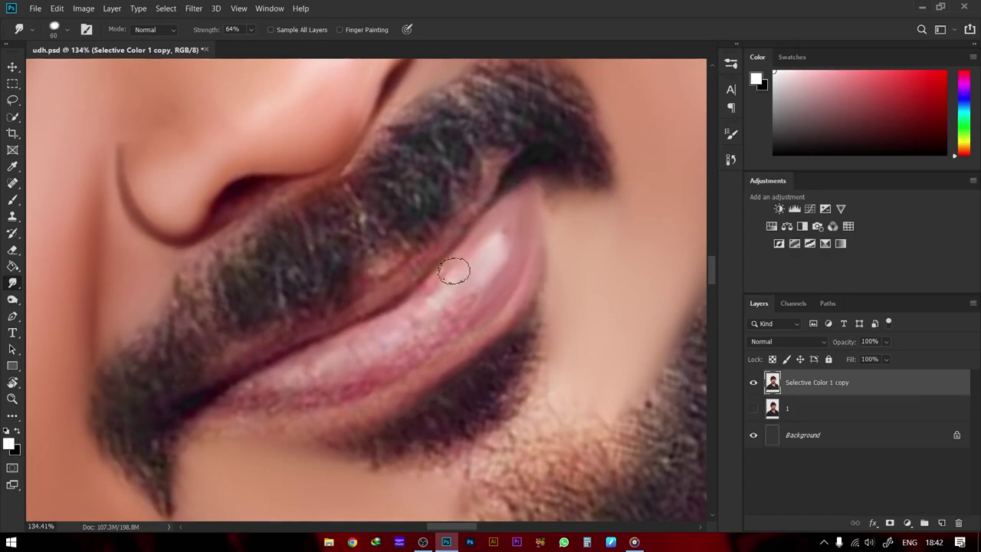
pyautogui.press(']')
pyautogui.press(']')
pyautogui.moveTo(425, 302); pyautogui.dragTo(463, 288)
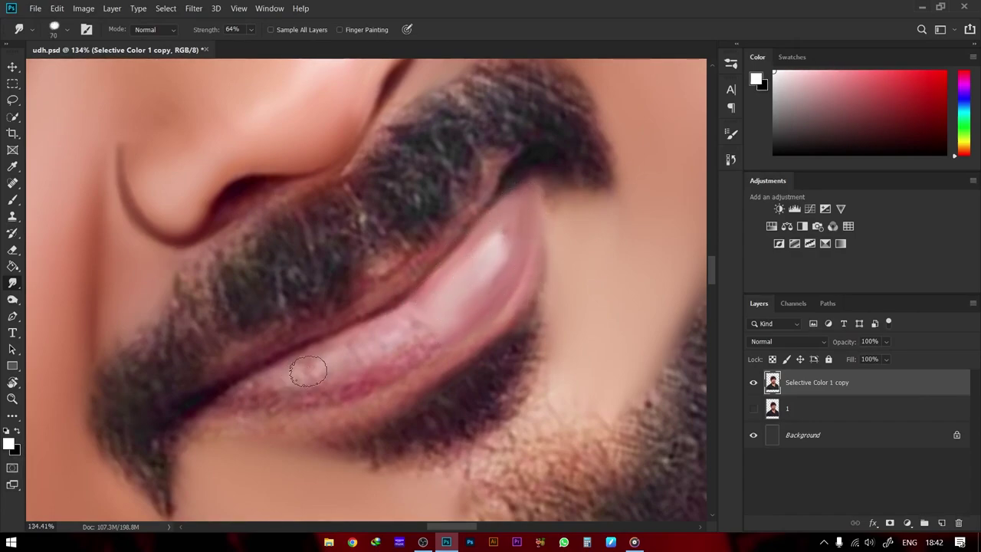
pyautogui.moveTo(274, 393); pyautogui.dragTo(239, 394)
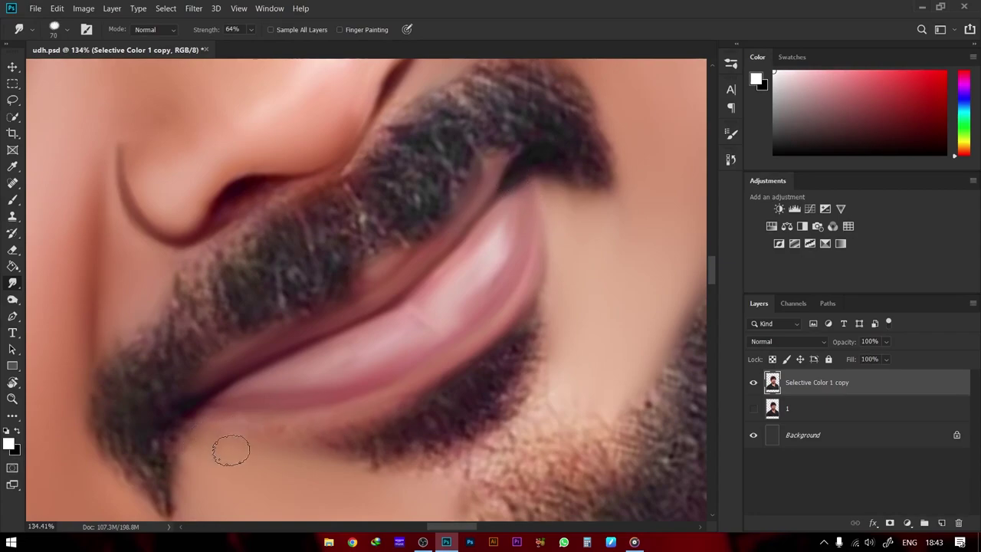
pyautogui.scroll(-3, 271, 210)
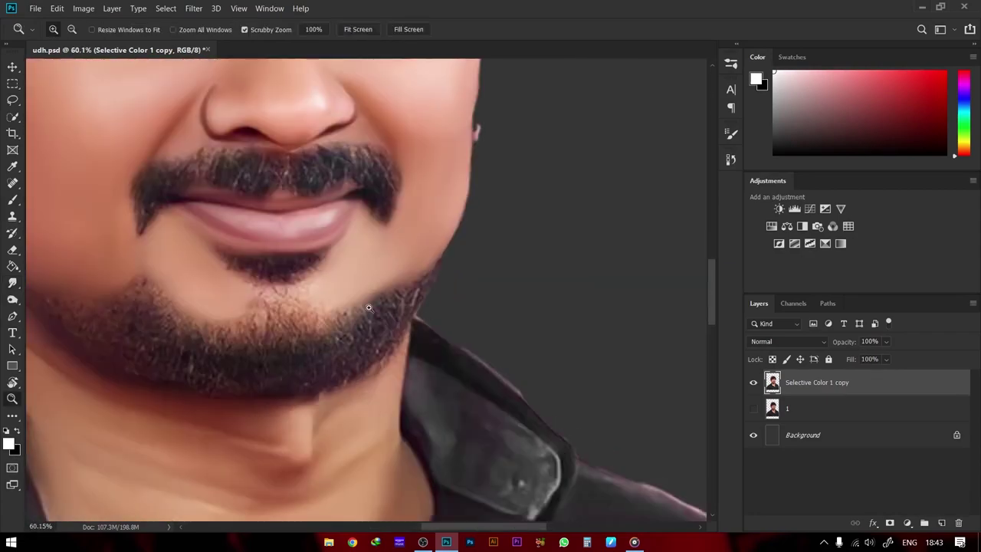
# Blend the hair over the top of the ear into the skin
pyautogui.scroll(3, 360, 313)
pyautogui.press(']')
pyautogui.press(']')
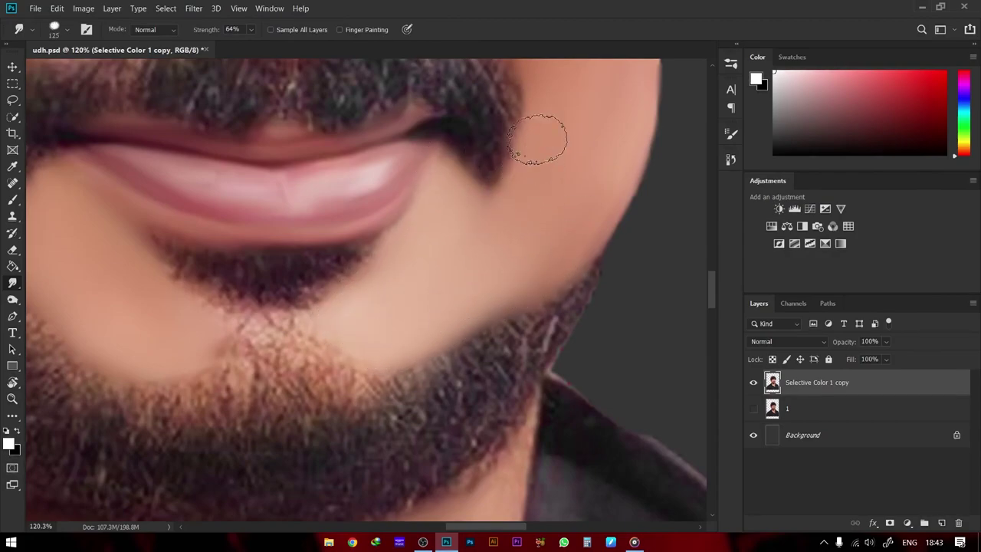
pyautogui.scroll(3, 515, 212)
pyautogui.press('z')
pyautogui.moveTo(514, 212)
pyautogui.mouseDown()
pyautogui.moveTo(433, 188)
pyautogui.moveTo(256, 184)
pyautogui.moveTo(360, 170)
pyautogui.mouseUp()
pyautogui.press('r')
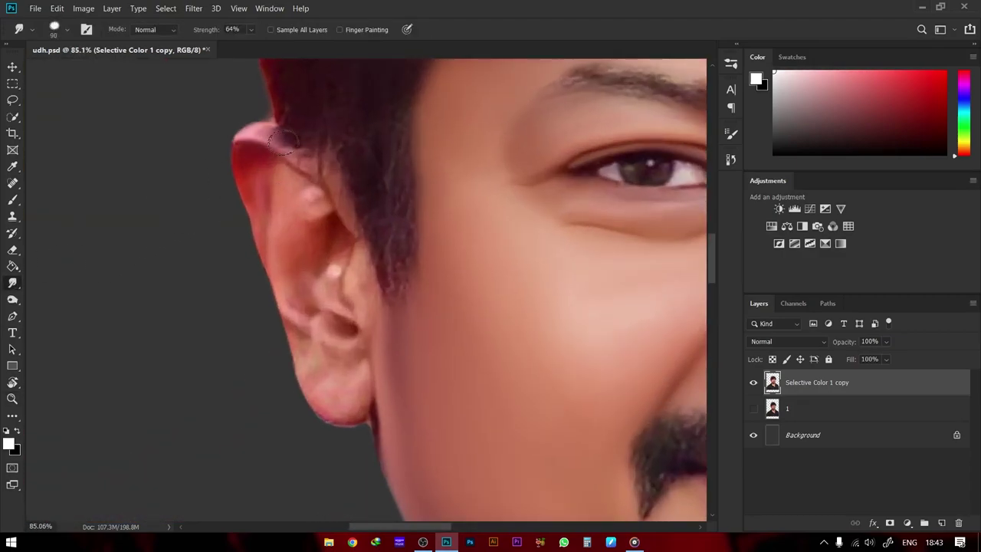
pyautogui.moveTo(282, 142)
pyautogui.mouseDown()
pyautogui.moveTo(253, 184)
pyautogui.moveTo(307, 208)
pyautogui.moveTo(288, 262)
pyautogui.moveTo(334, 234)
pyautogui.mouseUp()
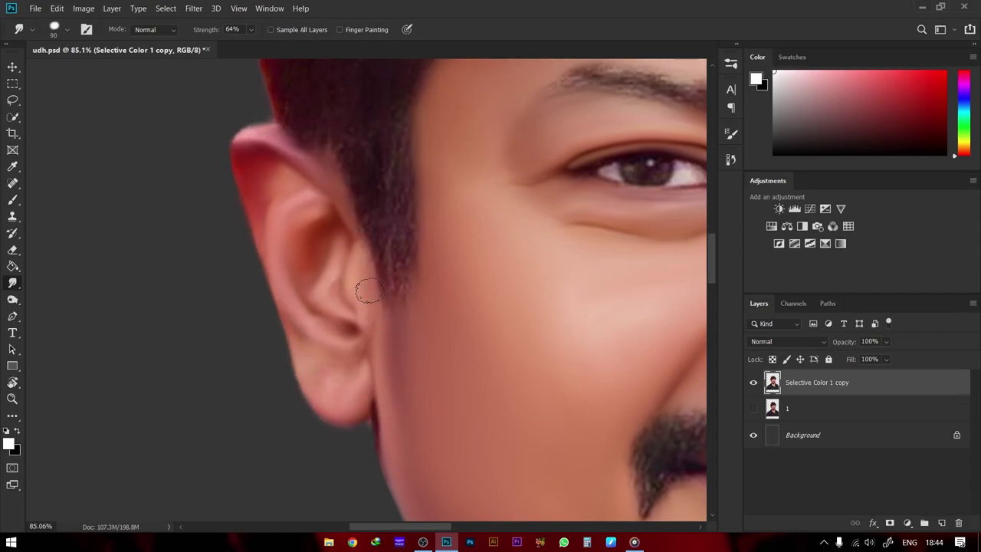
# Blend the cheek and hair edge into the grey background
pyautogui.press('z')
pyautogui.moveTo(368, 290); pyautogui.dragTo(292, 9)
pyautogui.moveTo(429, 170)
pyautogui.mouseDown()
pyautogui.moveTo(485, 220)
pyautogui.moveTo(502, 210)
pyautogui.mouseUp()
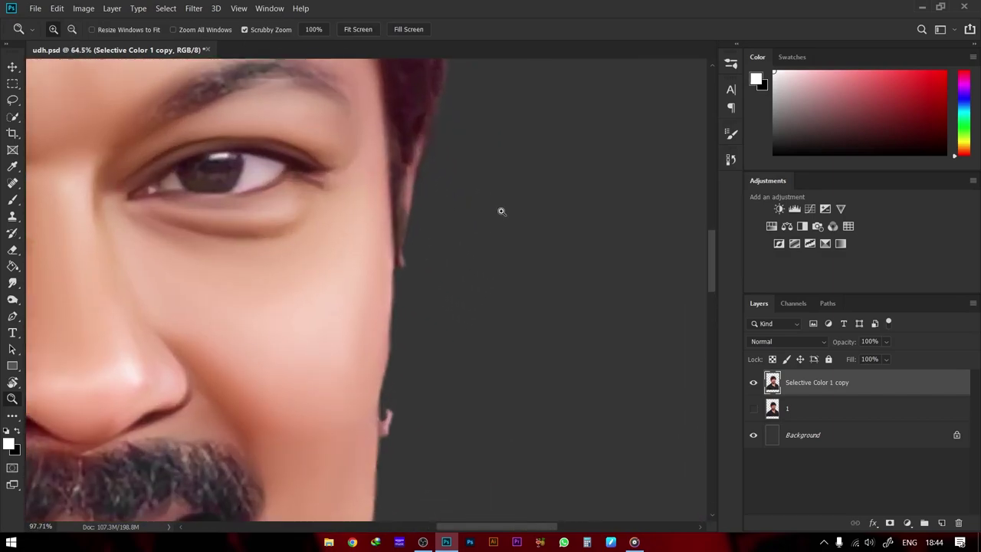
pyautogui.press('r')
pyautogui.moveTo(389, 414)
pyautogui.mouseDown()
pyautogui.moveTo(403, 250)
pyautogui.moveTo(406, 299)
pyautogui.mouseUp()
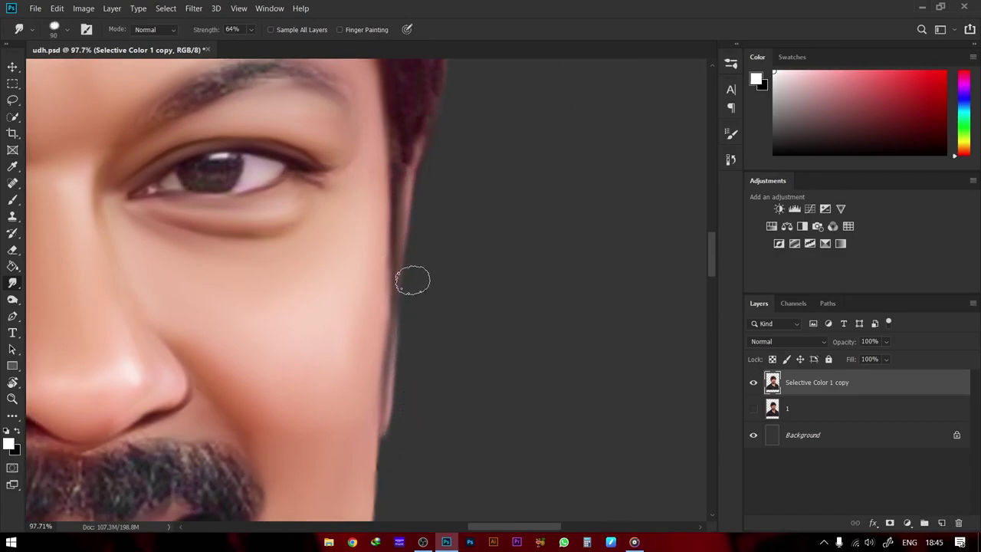
# Zoom in on the beard and eyes and tilt the canvas view to angle the eye
pyautogui.press('z')
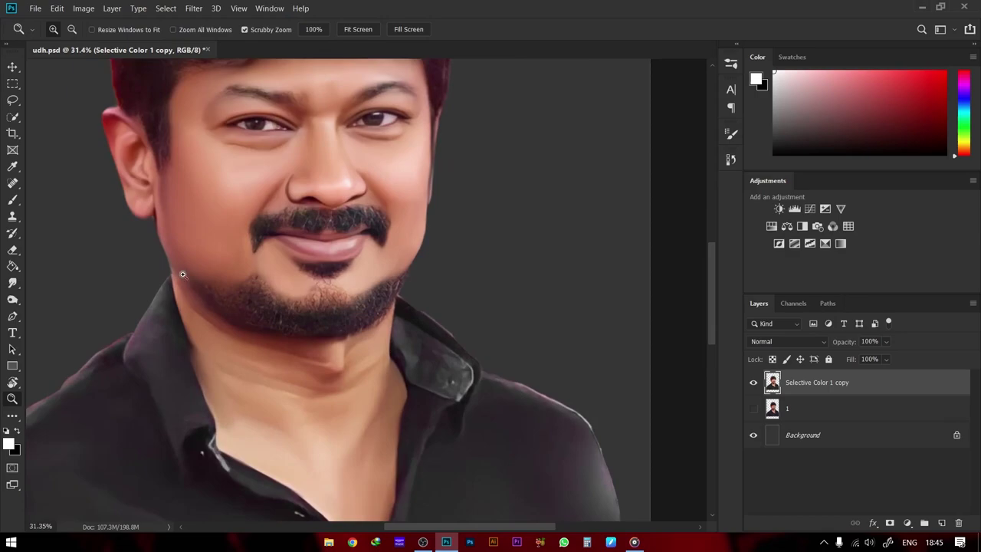
pyautogui.moveTo(446, 127); pyautogui.dragTo(17, 286)
pyautogui.click(13, 283)
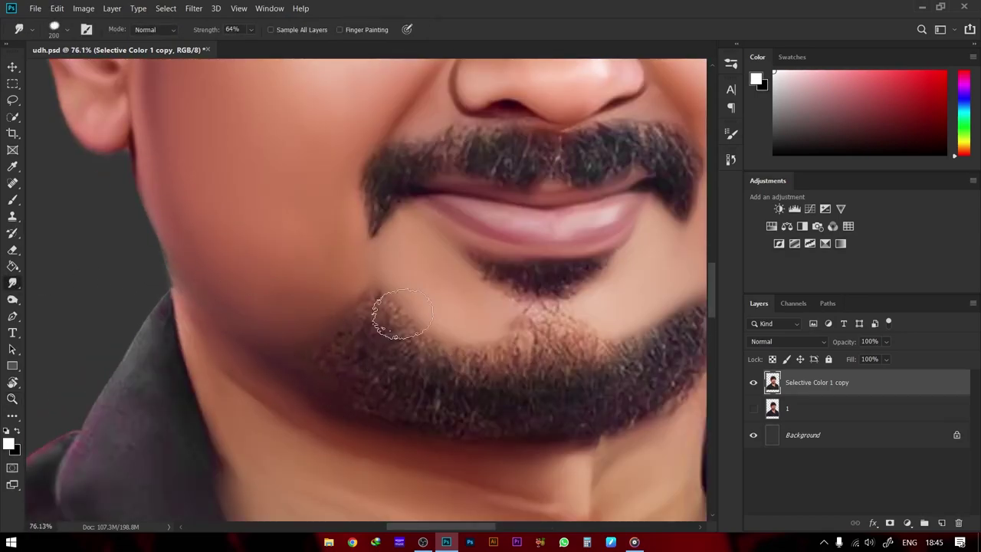
pyautogui.hotkey('ctrl', '0')
pyautogui.click(452, 253)
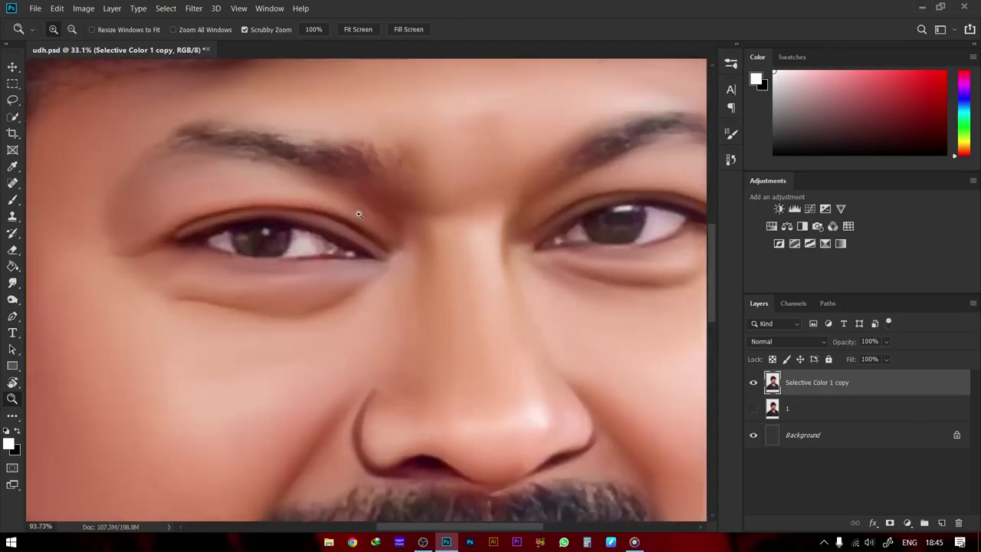
pyautogui.press('r')
pyautogui.moveTo(130, 230)
pyautogui.mouseDown()
pyautogui.moveTo(119, 266)
pyautogui.moveTo(189, 397)
pyautogui.mouseUp()
pyautogui.click(934, 542)
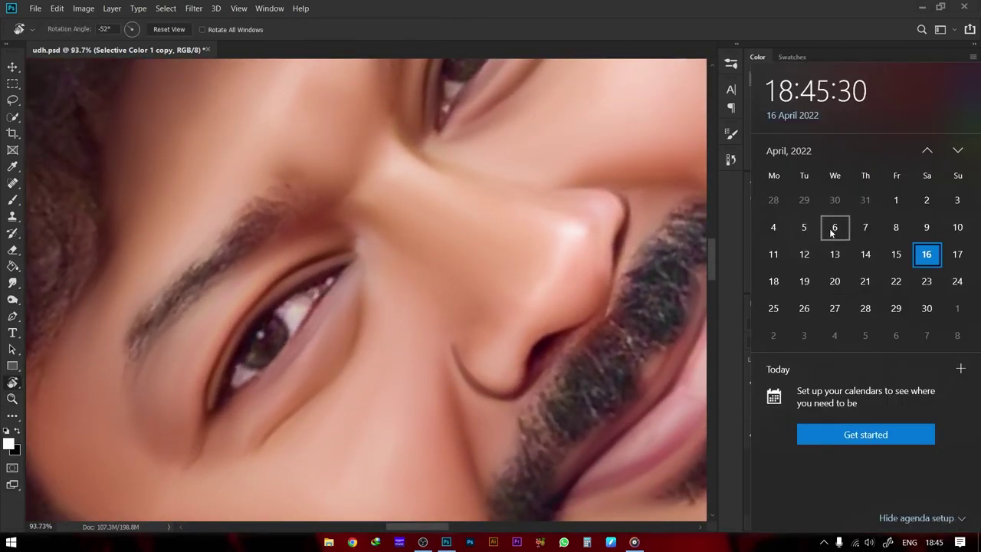
pyautogui.click(475, 181)
# Zoom close on the eye and smudge its white smooth, then zoom back out
pyautogui.press('z')
pyautogui.hotkey('ctrl', '0')
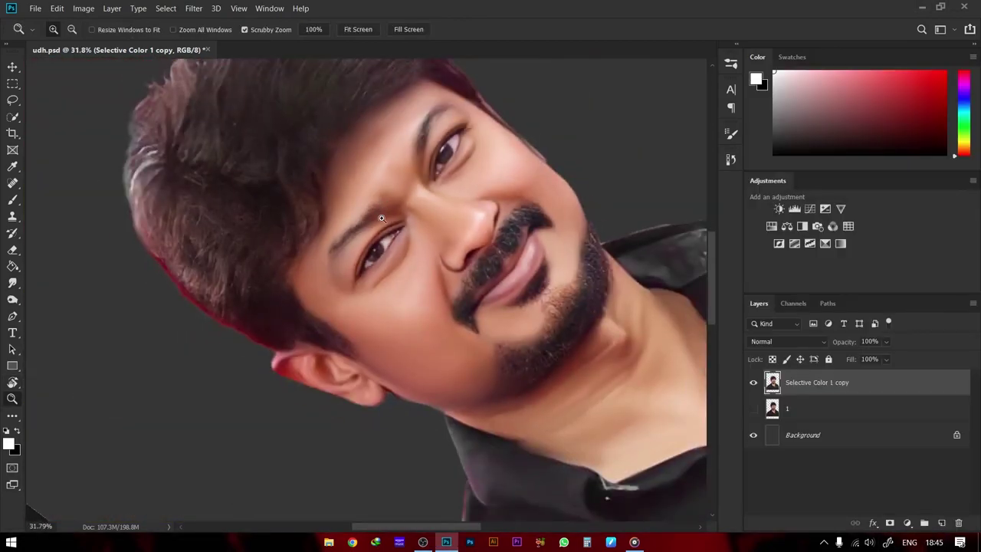
pyautogui.moveTo(322, 349); pyautogui.dragTo(398, 349)
pyautogui.click(12, 283)
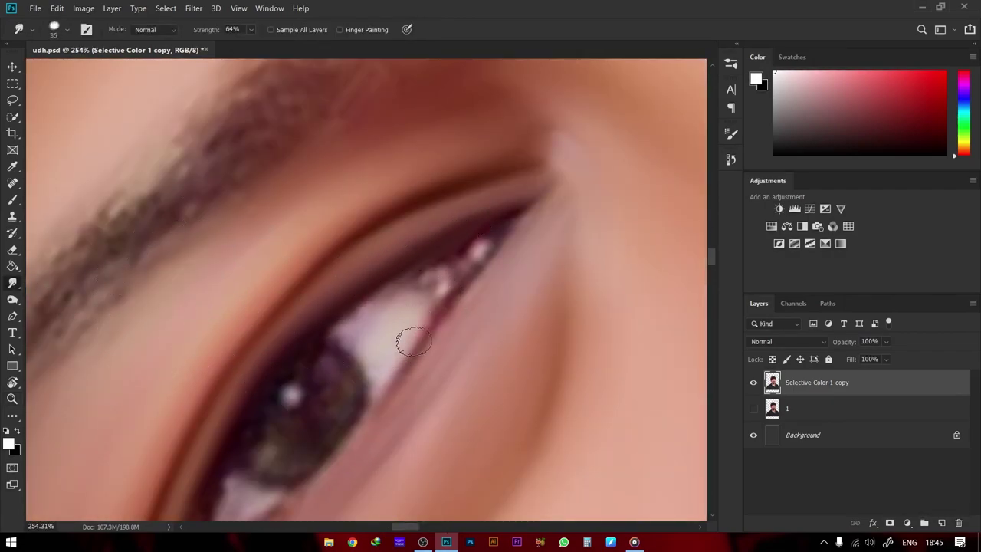
pyautogui.moveTo(414, 343); pyautogui.dragTo(365, 342)
pyautogui.moveTo(244, 493); pyautogui.dragTo(329, 364)
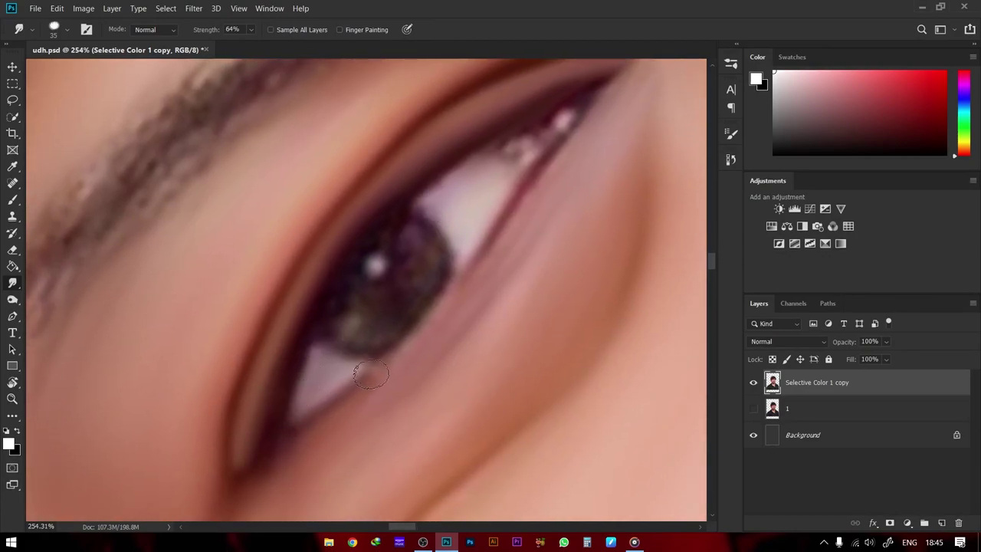
pyautogui.press('z')
pyautogui.moveTo(330, 396); pyautogui.dragTo(299, 387)
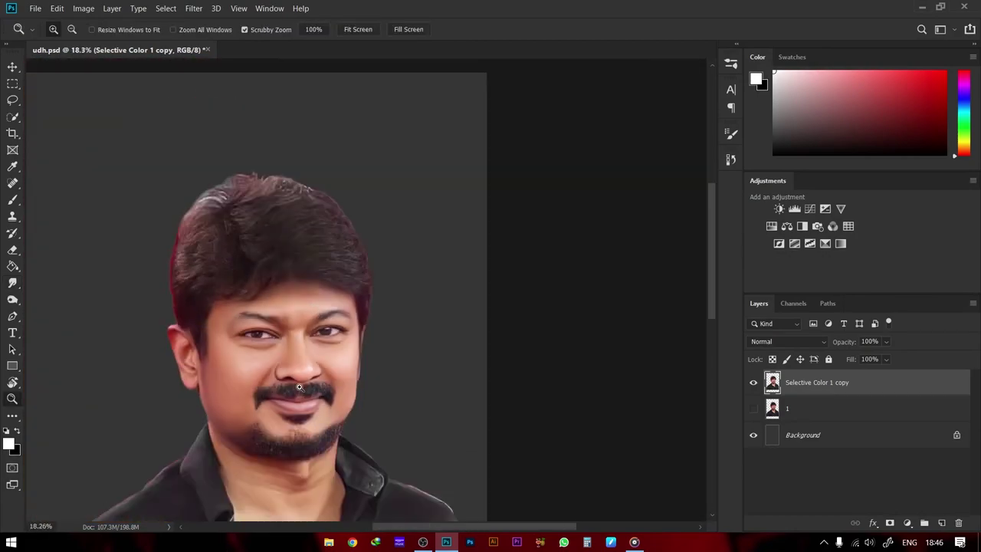
pyautogui.moveTo(302, 331); pyautogui.dragTo(68, 455)
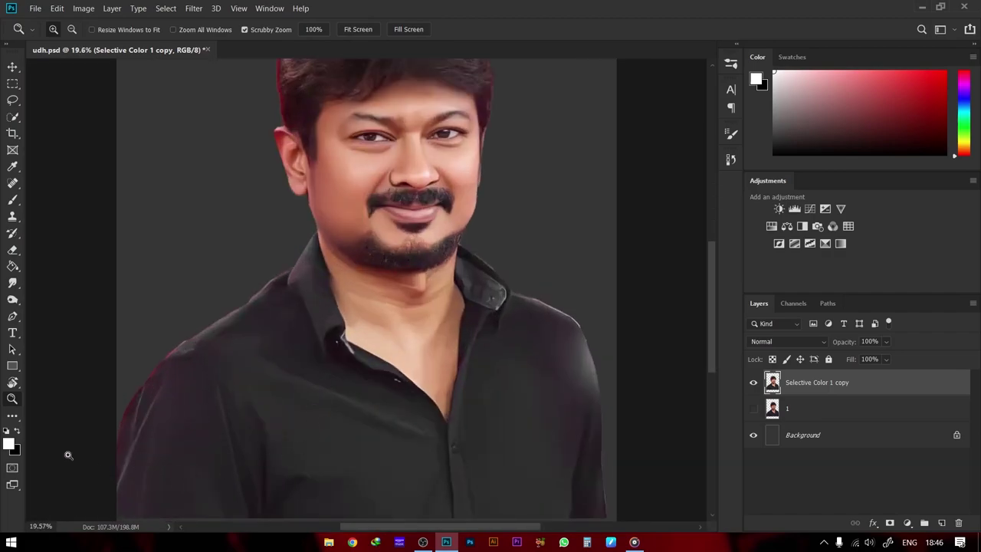
pyautogui.moveTo(109, 422); pyautogui.dragTo(134, 421)
pyautogui.press('e')
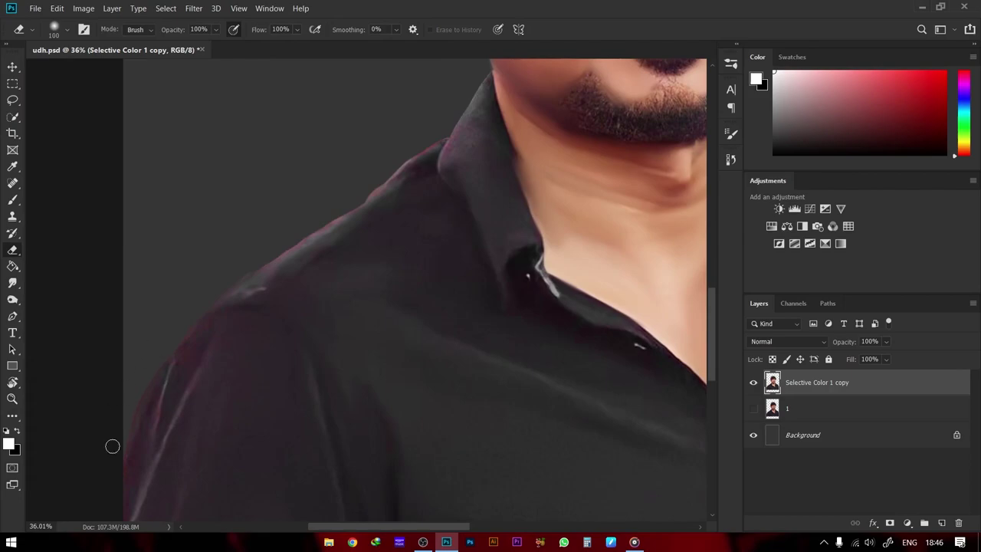
pyautogui.scroll(3, 190, 359)
pyautogui.hscroll(2, 190, 359)
pyautogui.moveTo(238, 332); pyautogui.dragTo(475, 297)
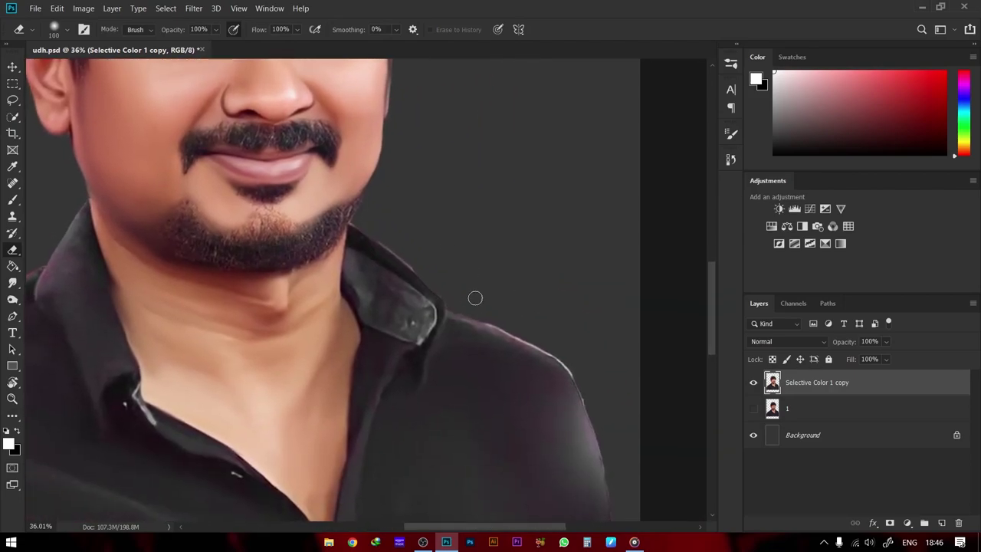
pyautogui.moveTo(563, 361); pyautogui.dragTo(514, 307)
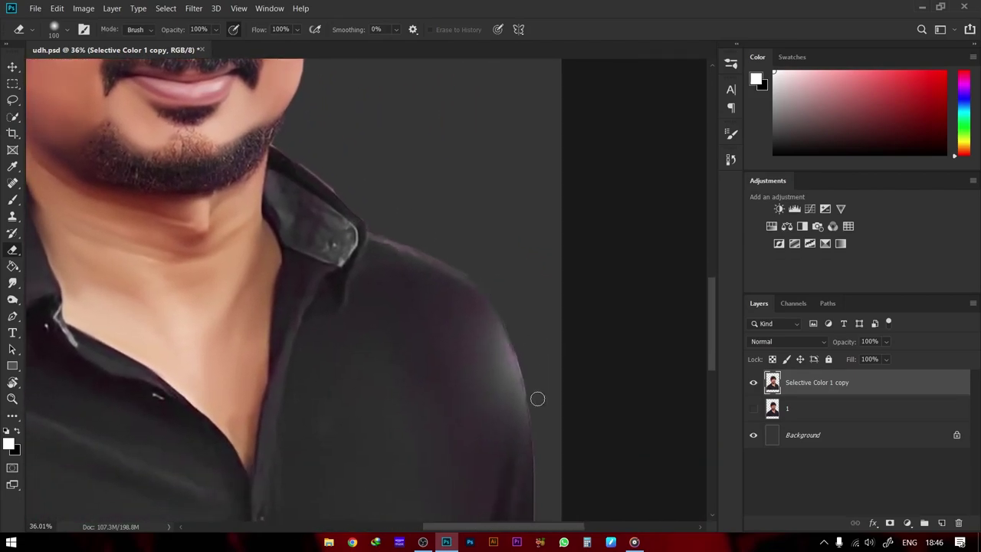
pyautogui.moveTo(446, 257); pyautogui.dragTo(307, 307)
pyautogui.scroll(5, 204, 329)
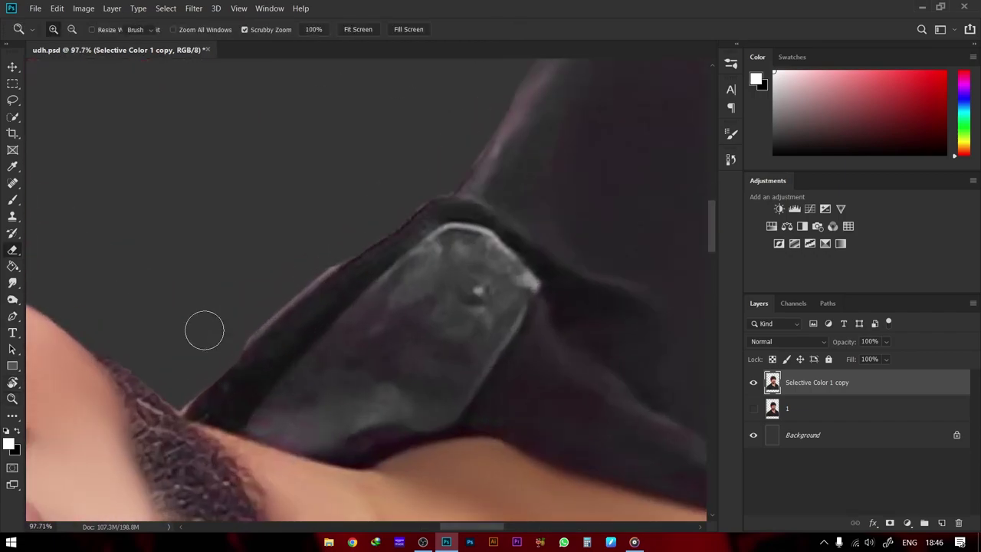
pyautogui.moveTo(395, 194); pyautogui.dragTo(263, 328)
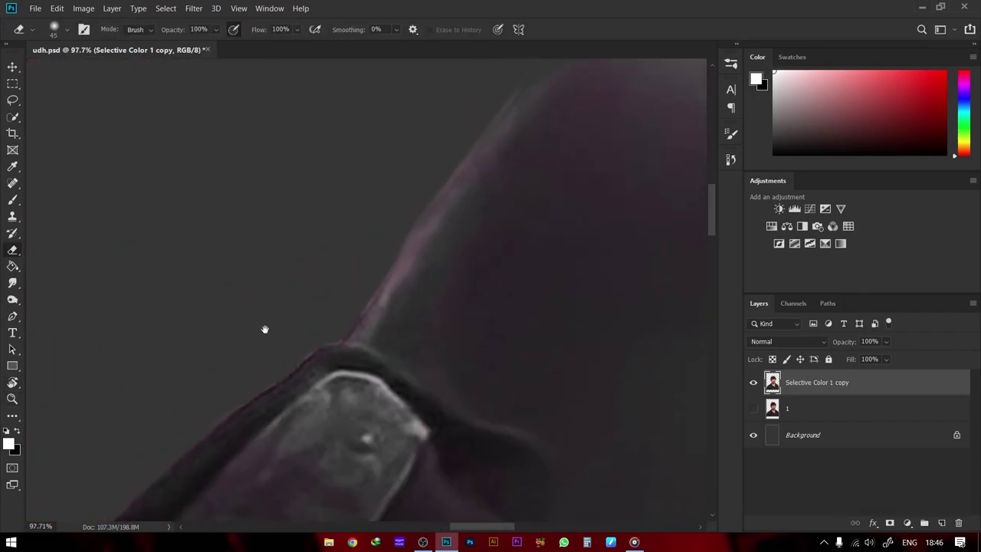
pyautogui.moveTo(365, 225); pyautogui.dragTo(328, 325)
pyautogui.moveTo(468, 169); pyautogui.dragTo(424, 292)
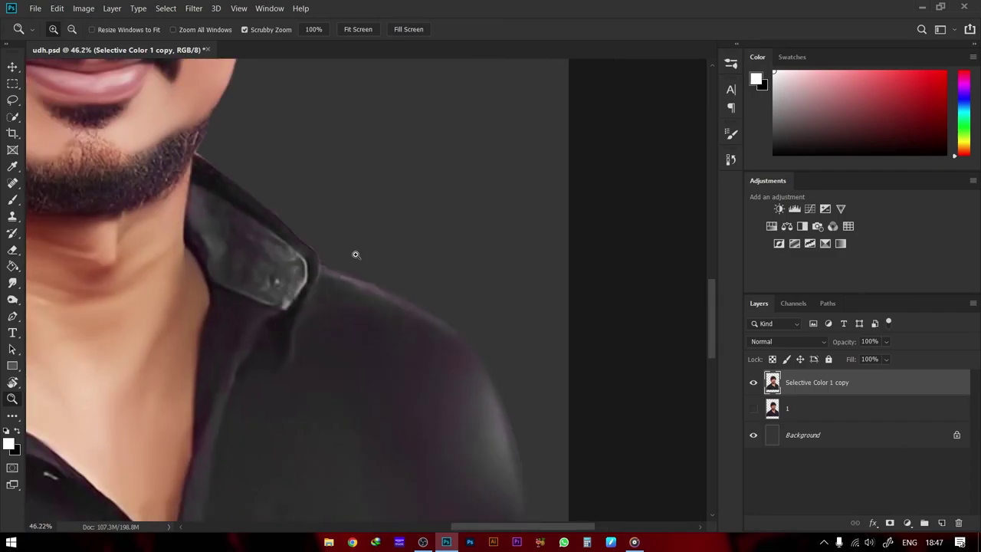
pyautogui.scroll(-3, 356, 254)
# Return to the Smudge tool and bring the neck's V into view
pyautogui.scroll(2, 356, 255)
pyautogui.click(12, 283)
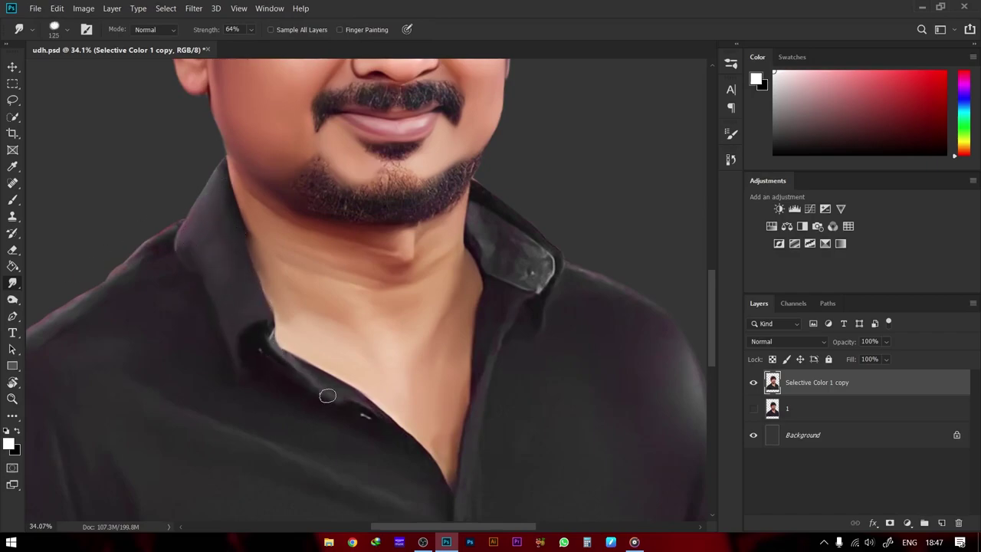
pyautogui.scroll(3, 460, 406)
pyautogui.scroll(2, 460, 406)
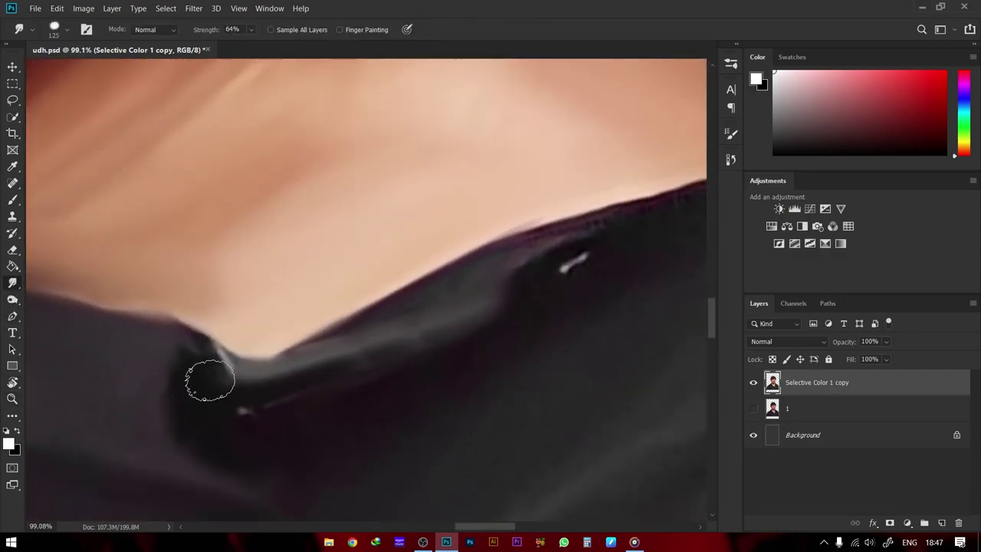
pyautogui.hscroll(2, 210, 380)
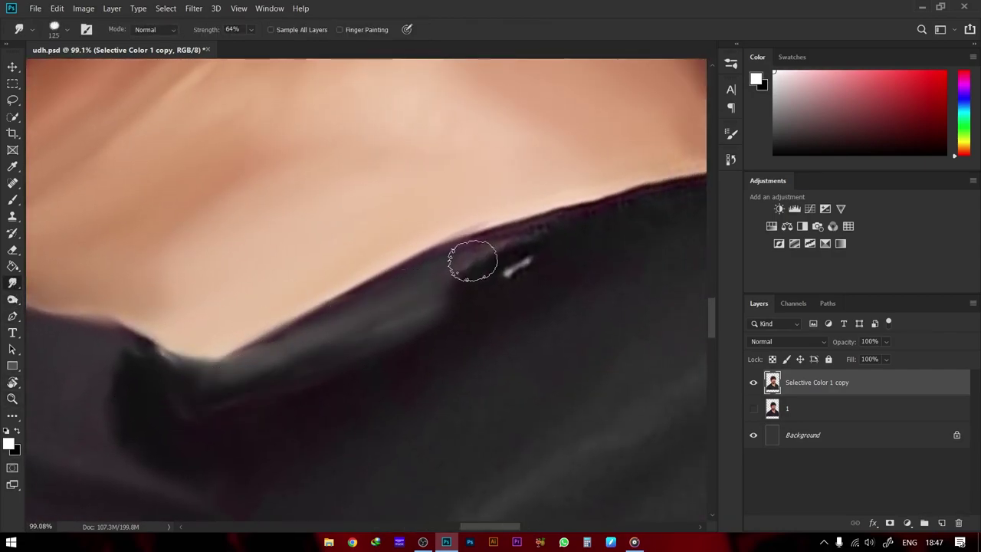
pyautogui.moveTo(329, 340); pyautogui.dragTo(199, 447)
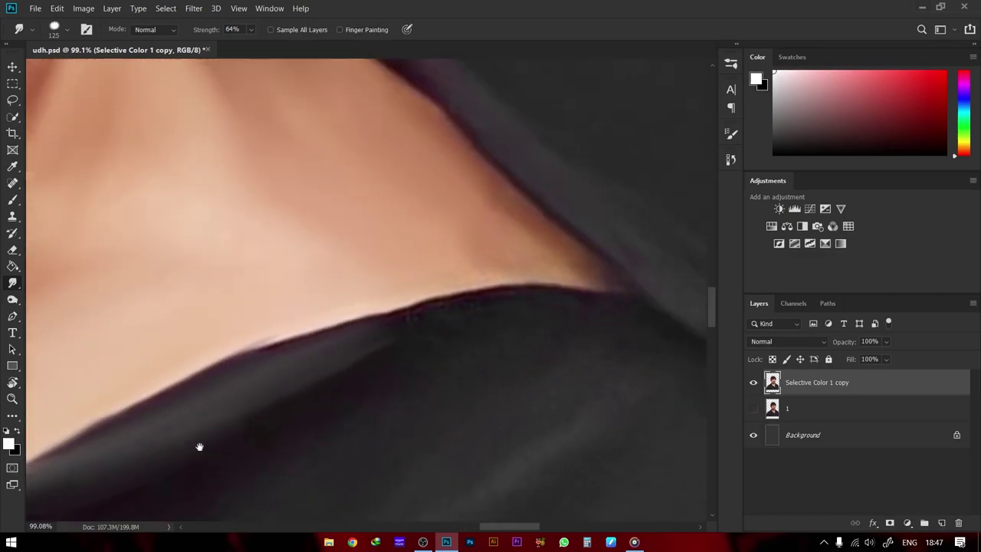
pyautogui.scroll(-3, 347, 349)
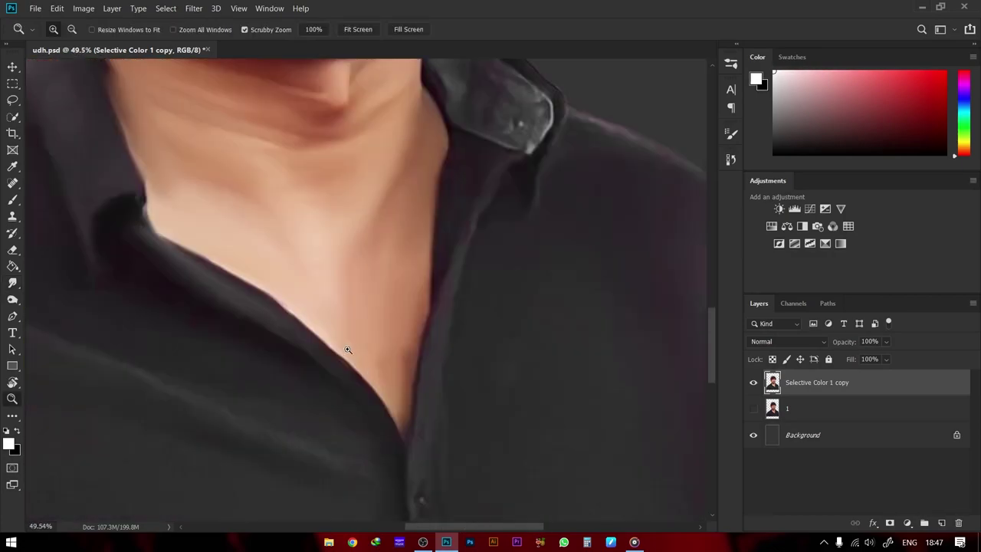
pyautogui.scroll(-3, 347, 350)
pyautogui.scroll(3, 347, 349)
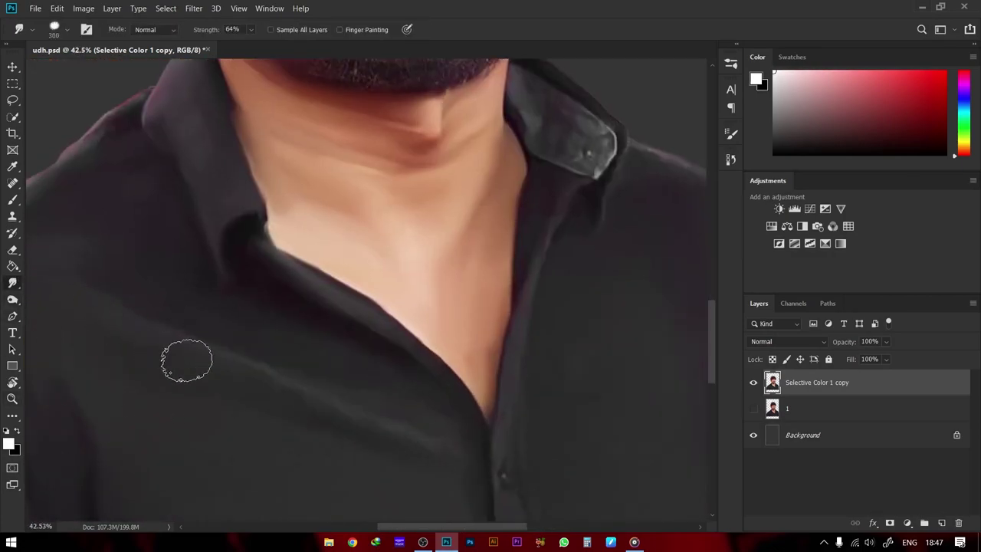
# Adjust the smudge brush size and frame the neck, collar and shoulder
pyautogui.press(']')
pyautogui.press(']')
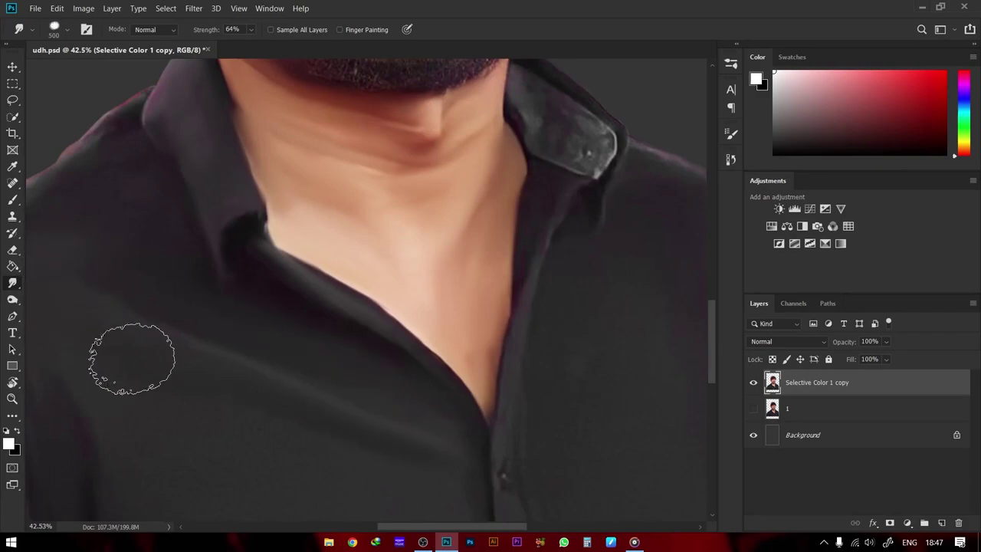
pyautogui.scroll(-3, 230, 345)
pyautogui.hscroll(-2, 230, 345)
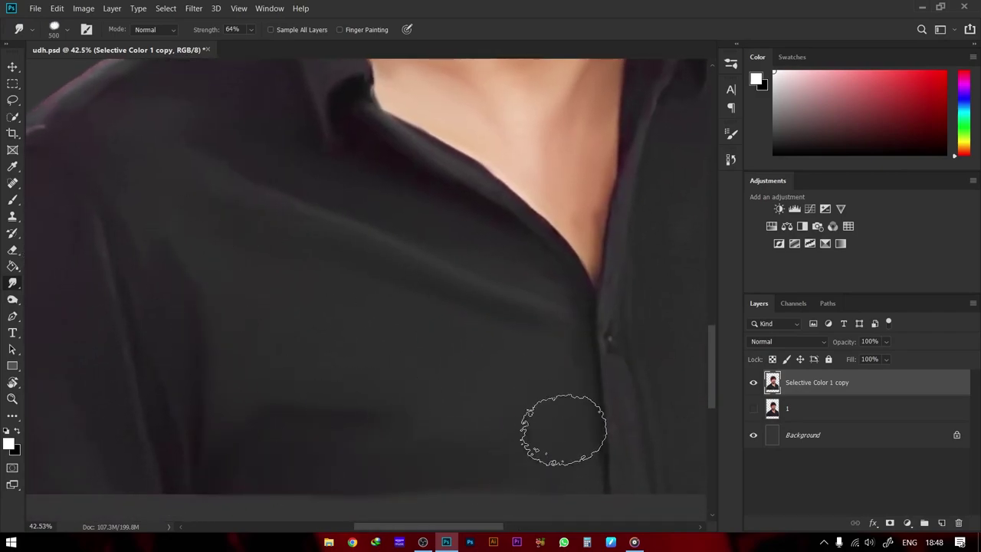
pyautogui.hscroll(-3, 286, 405)
pyautogui.press('[')
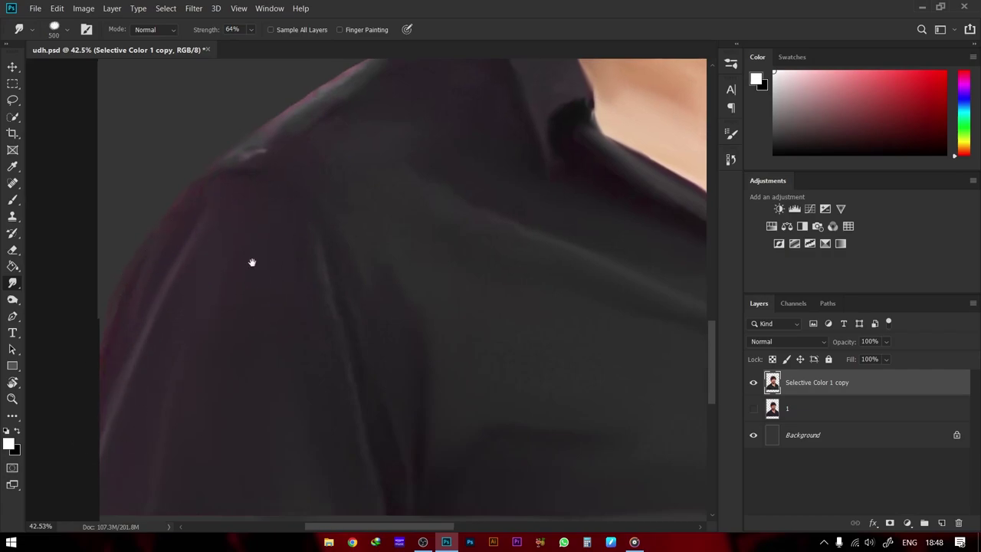
pyautogui.scroll(3, 252, 263)
pyautogui.hscroll(1, 252, 263)
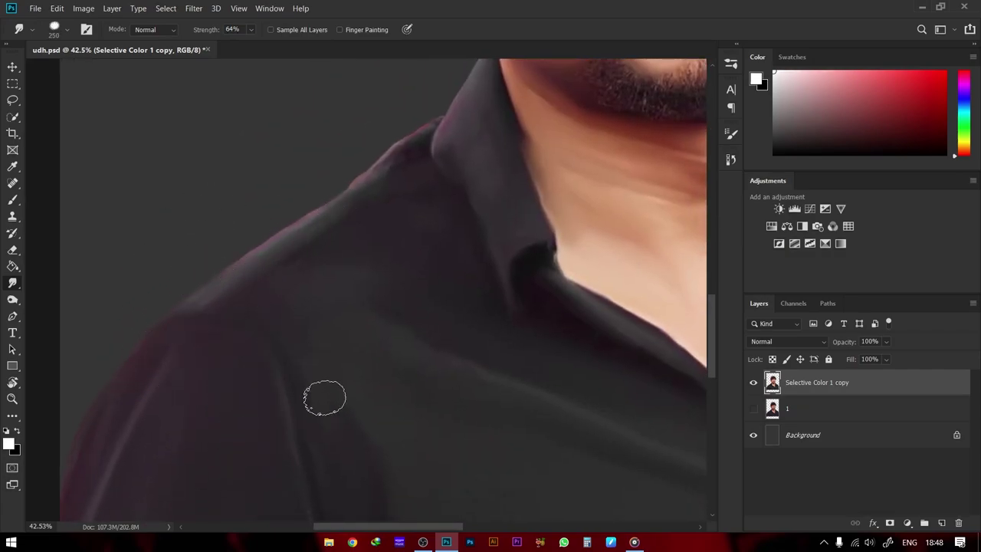
pyautogui.scroll(-5, 408, 355)
pyautogui.scroll(5, 443, 384)
pyautogui.scroll(2, 269, 339)
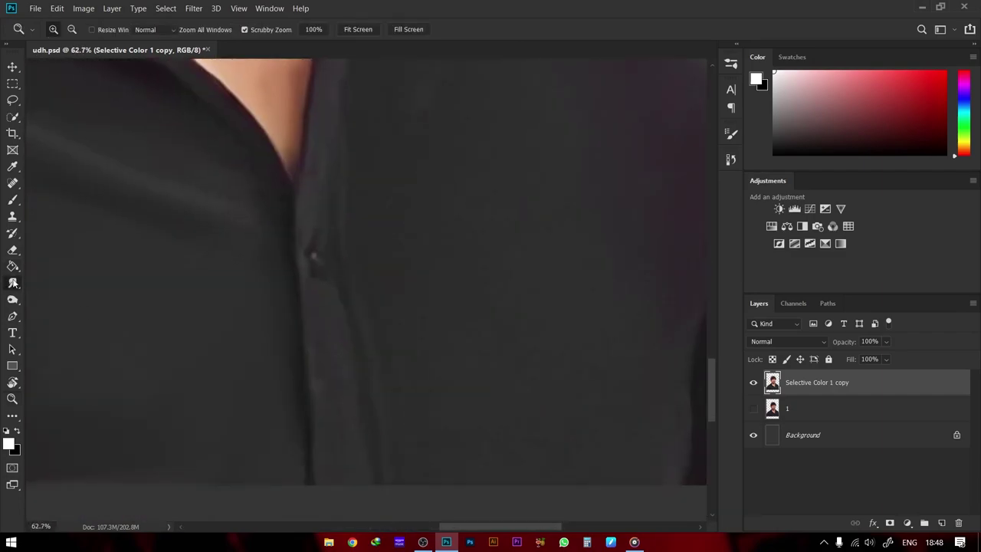
pyautogui.scroll(2, 406, 418)
pyautogui.scroll(2, 313, 409)
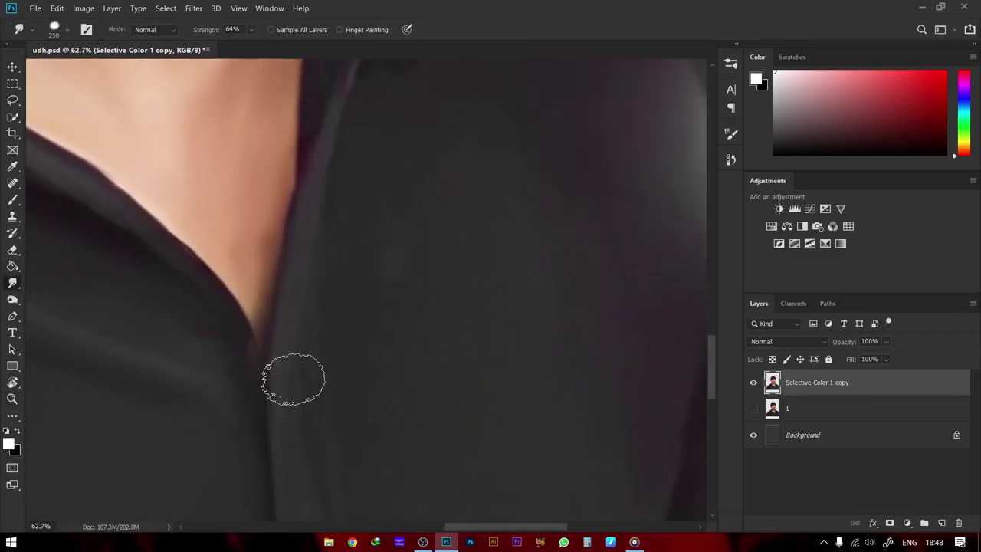
pyautogui.hscroll(2, 335, 359)
pyautogui.scroll(-3, 335, 359)
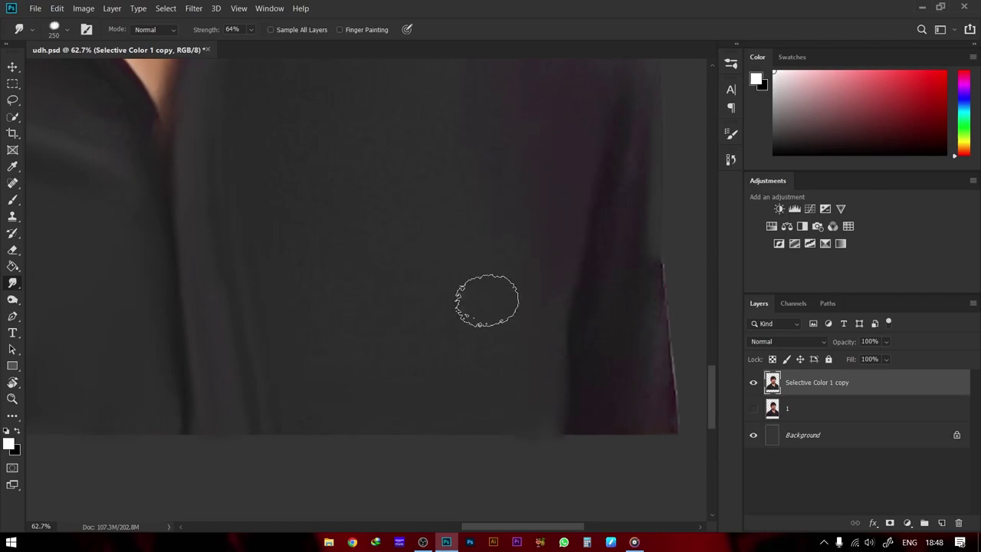
pyautogui.hscroll(3, 246, 368)
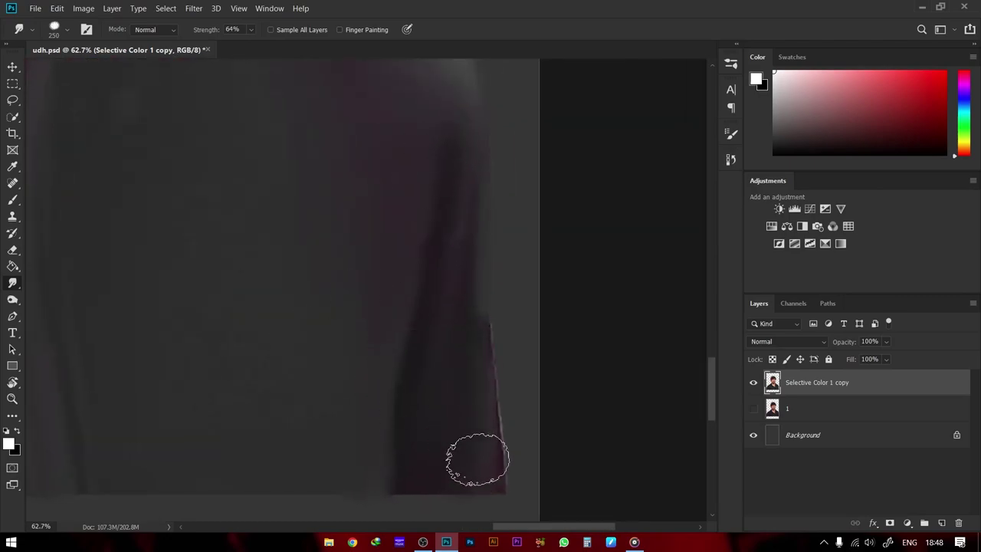
pyautogui.scroll(3, 449, 441)
pyautogui.hscroll(-1, 449, 441)
pyautogui.moveTo(341, 275); pyautogui.dragTo(479, 351)
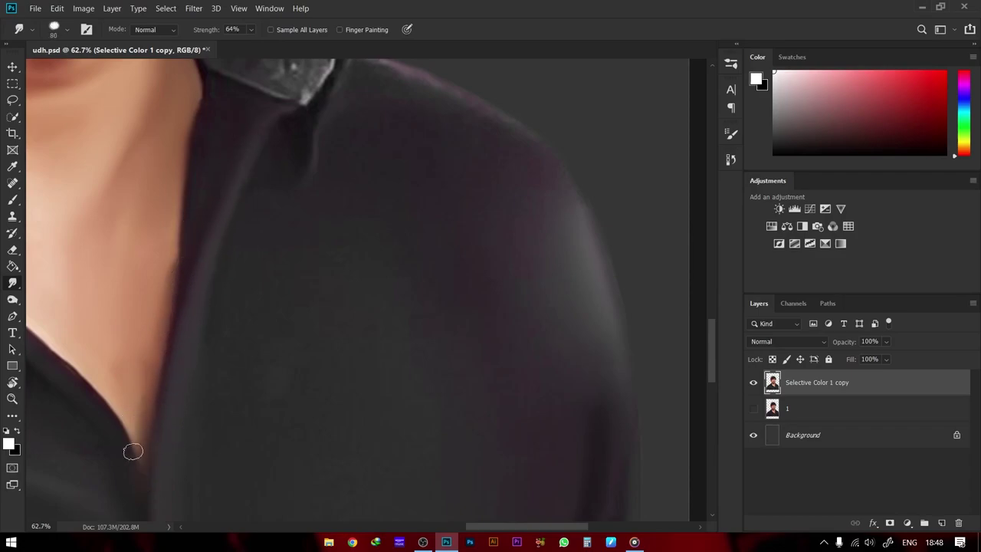
pyautogui.scroll(2, 241, 325)
pyautogui.scroll(2, 217, 255)
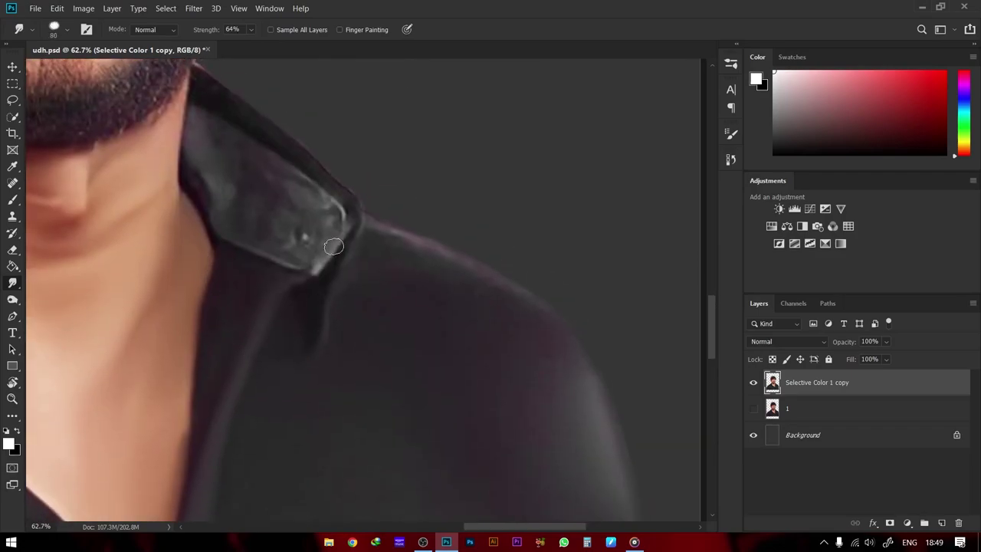
pyautogui.scroll(3, 247, 198)
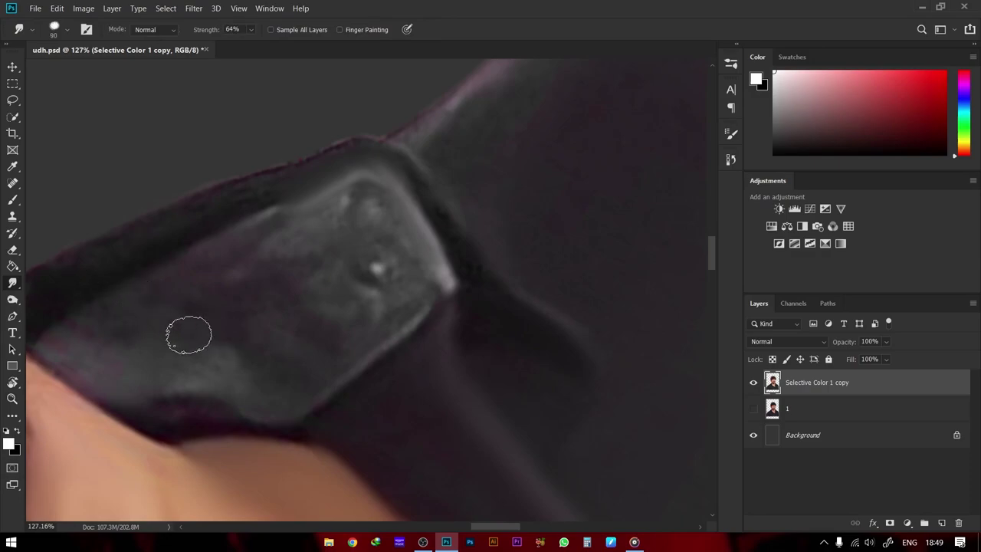
# Smudge away the collar's bright specks at size 125, then smooth its top edge at 100
pyautogui.press(']')
pyautogui.press(']')
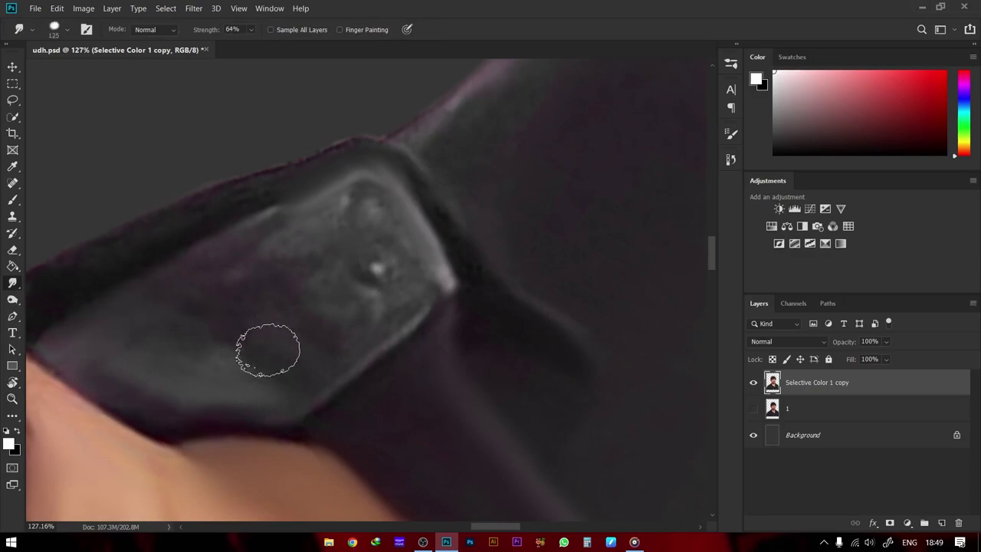
pyautogui.moveTo(268, 350)
pyautogui.mouseDown()
pyautogui.moveTo(344, 254)
pyautogui.moveTo(213, 333)
pyautogui.moveTo(394, 268)
pyautogui.moveTo(177, 353)
pyautogui.mouseUp()
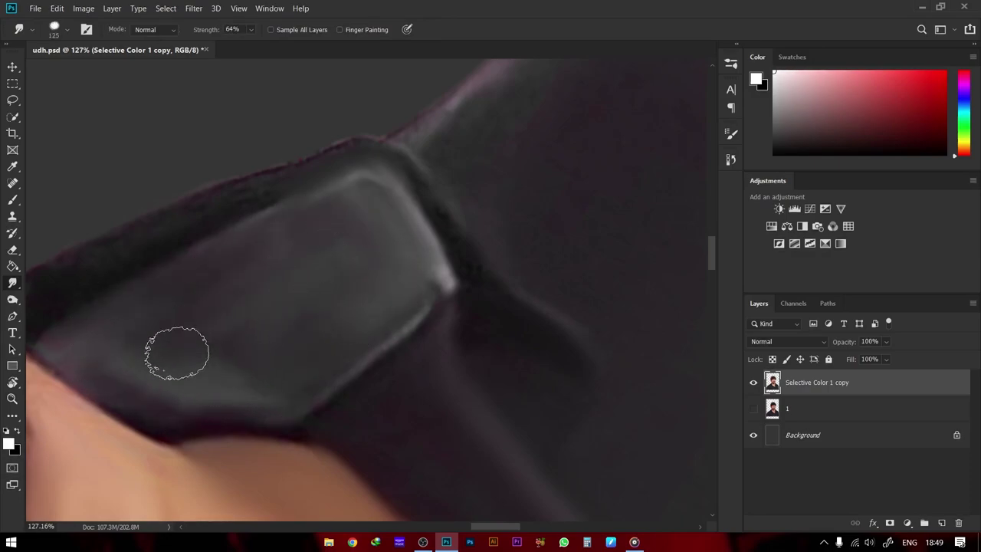
pyautogui.press('[')
pyautogui.moveTo(70, 263)
pyautogui.mouseDown()
pyautogui.moveTo(468, 247)
pyautogui.moveTo(438, 289)
pyautogui.moveTo(499, 292)
pyautogui.mouseUp()
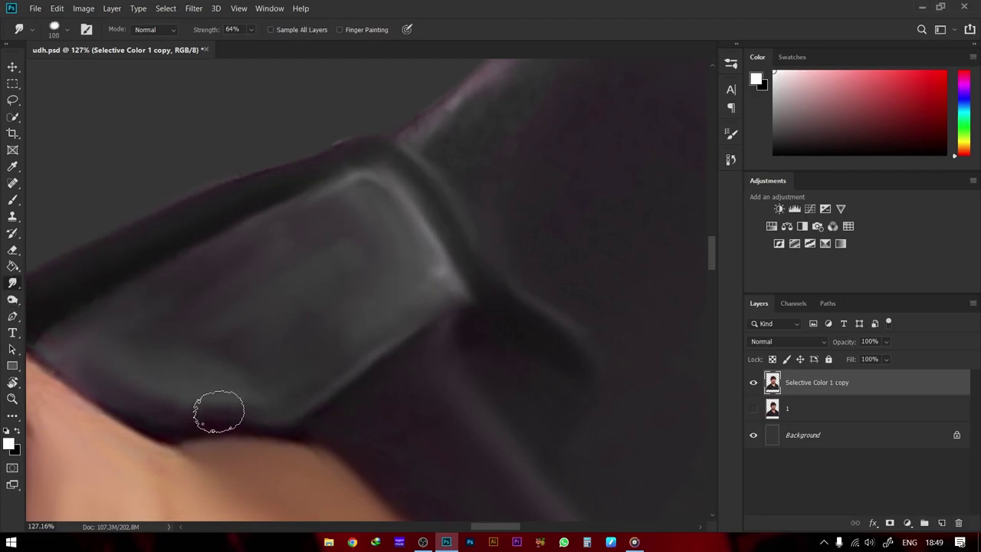
# Enlarge the smudge brush and zoom out to view the whole portrait
pyautogui.press('z')
pyautogui.scroll(-3, 241, 329)
pyautogui.scroll(-3, 241, 329)
pyautogui.scroll(3, 397, 329)
pyautogui.scroll(2, 228, 300)
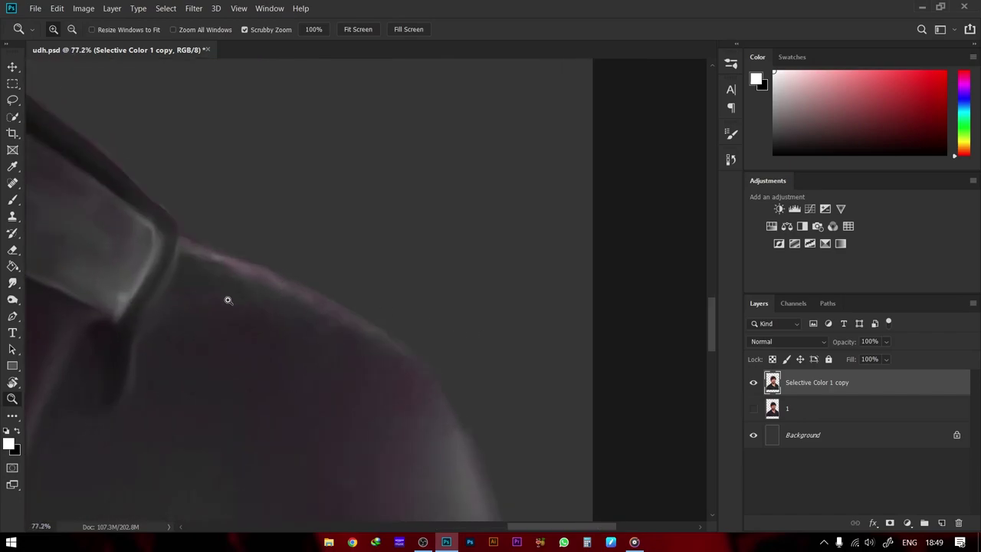
pyautogui.press('z')
pyautogui.press(']')
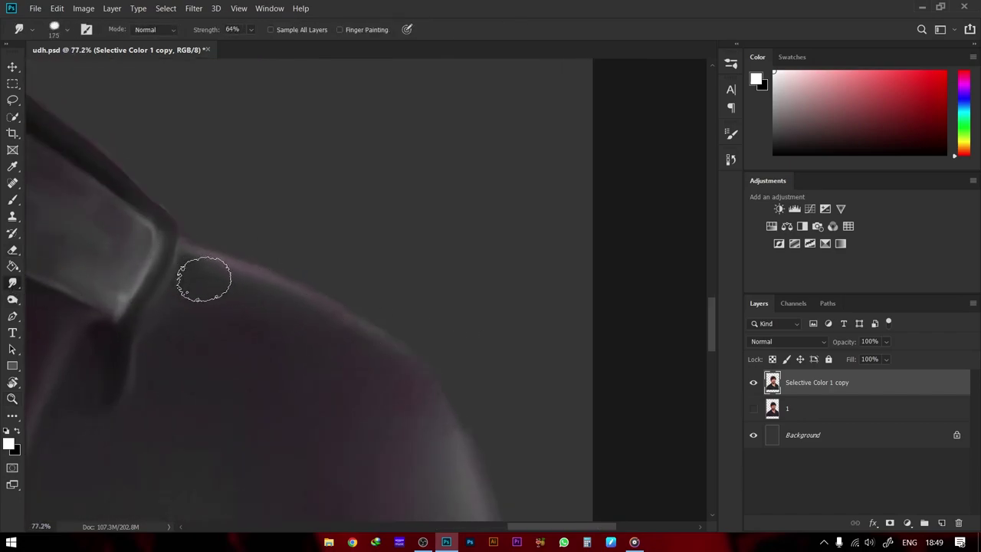
pyautogui.scroll(-3, 460, 352)
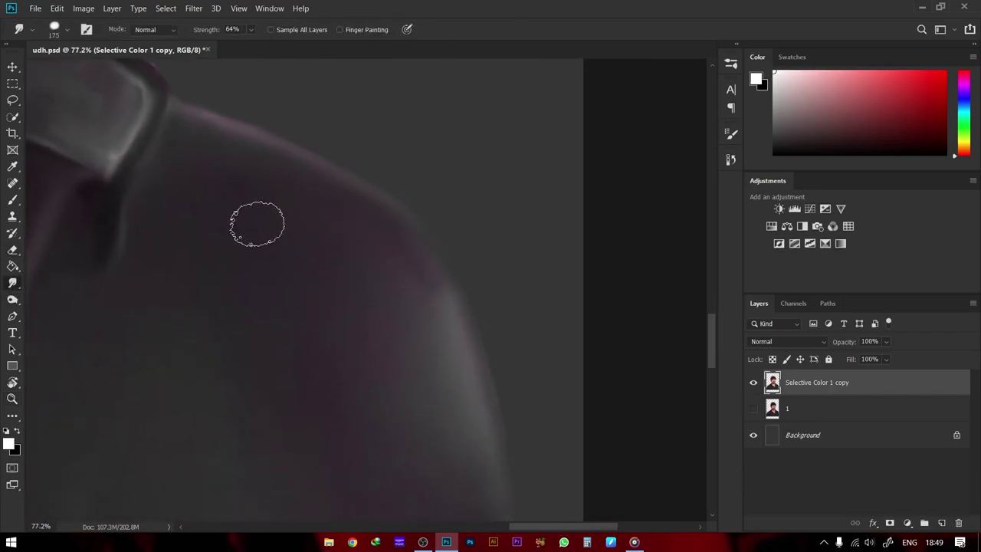
pyautogui.press('z')
pyautogui.scroll(-5, 257, 224)
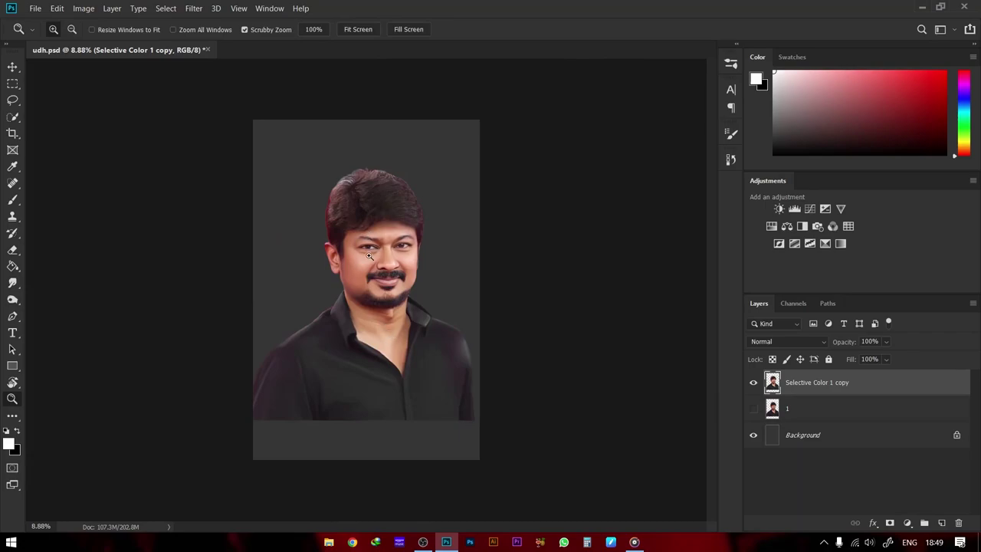
# Set the Smudge brush size to 47 px from the brush presets
pyautogui.scroll(3, 369, 255)
pyautogui.scroll(3, 368, 192)
pyautogui.press('r')
pyautogui.rightClick(444, 227)
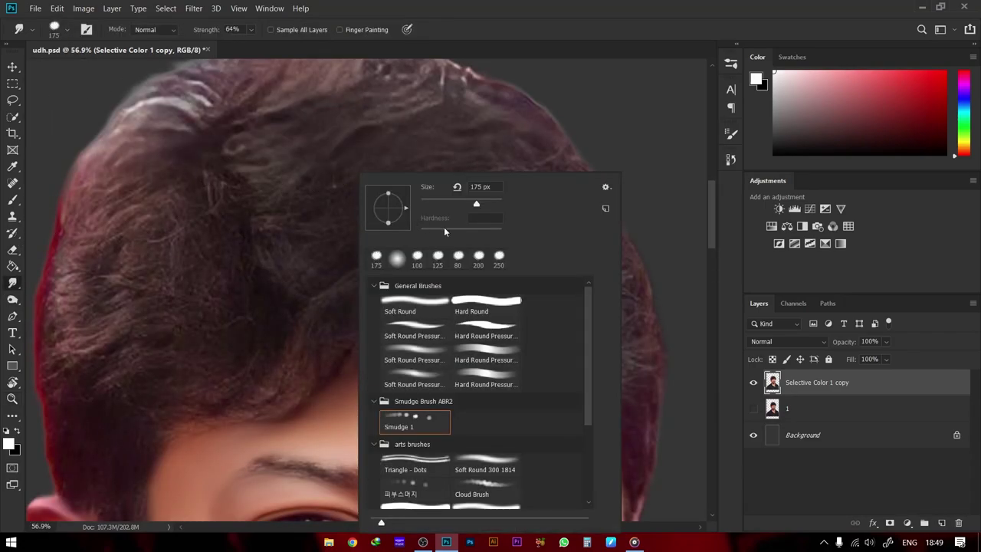
pyautogui.click(440, 203)
pyautogui.press('Return')
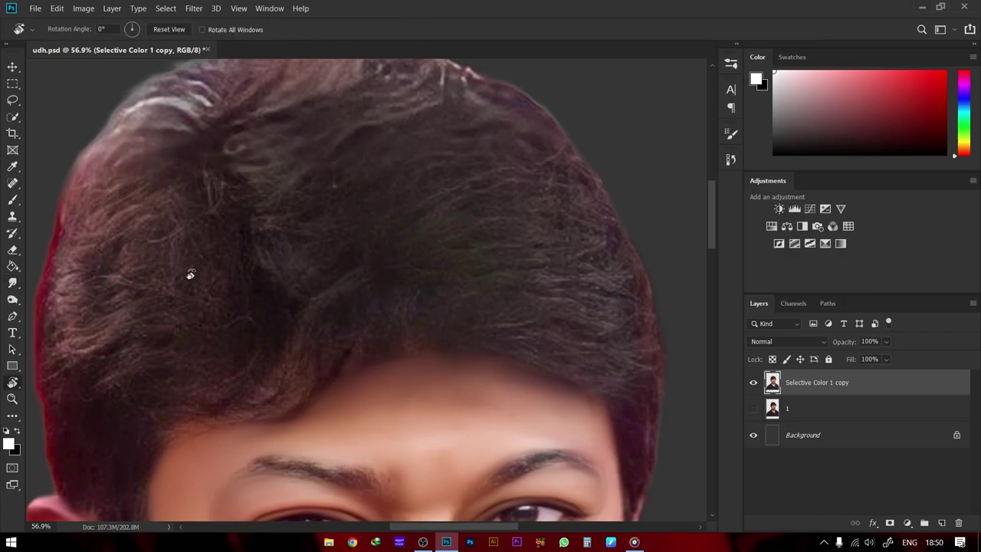
# Smear the upper-left hair into long streaks, then reset the view upright on the hair
pyautogui.moveTo(186, 274); pyautogui.dragTo(357, 237)
pyautogui.moveTo(297, 349); pyautogui.dragTo(128, 301)
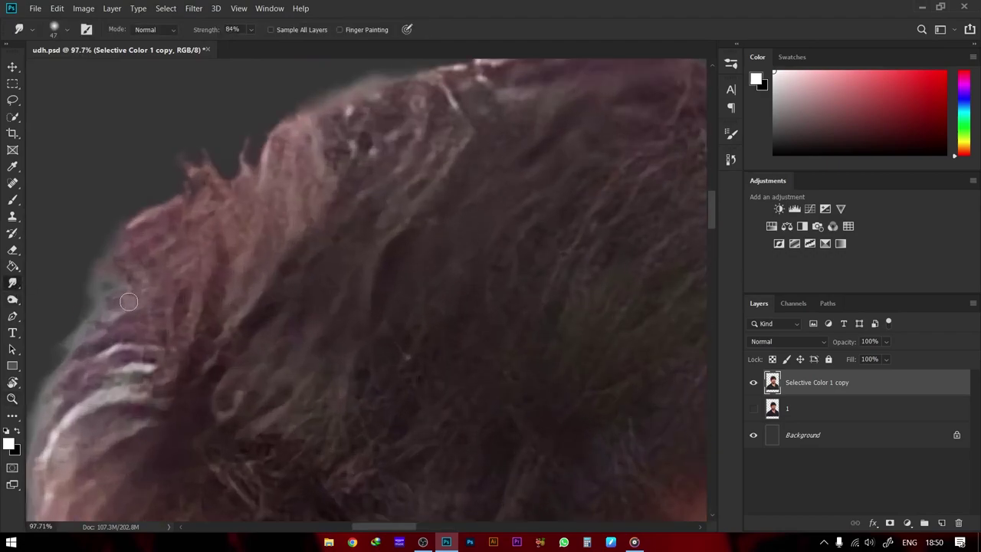
pyautogui.moveTo(186, 376)
pyautogui.mouseDown()
pyautogui.moveTo(187, 396)
pyautogui.moveTo(292, 219)
pyautogui.moveTo(355, 179)
pyautogui.moveTo(230, 406)
pyautogui.mouseUp()
pyautogui.moveTo(386, 192); pyautogui.dragTo(223, 429)
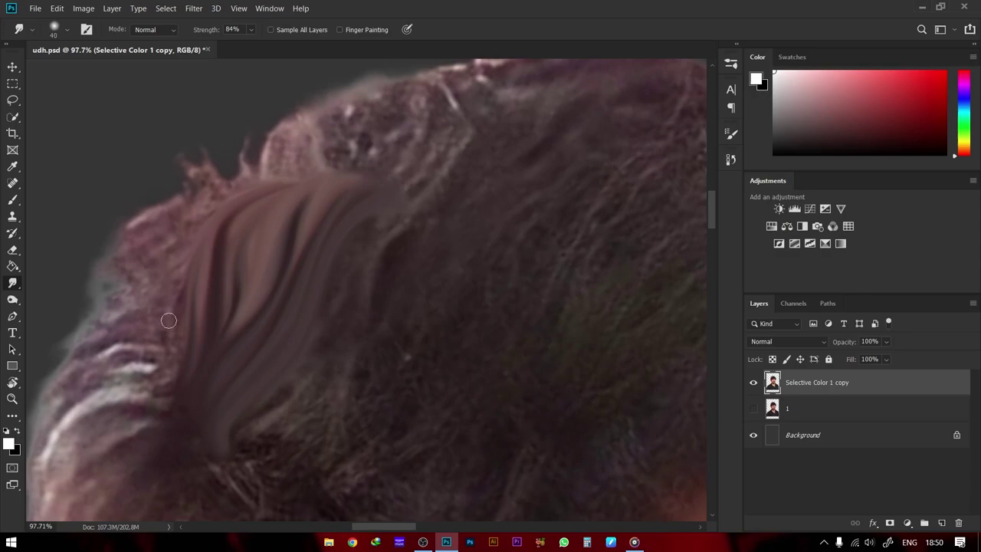
pyautogui.moveTo(168, 321)
pyautogui.mouseDown()
pyautogui.moveTo(168, 372)
pyautogui.moveTo(186, 372)
pyautogui.moveTo(187, 254)
pyautogui.moveTo(345, 150)
pyautogui.mouseUp()
pyautogui.moveTo(345, 150)
pyautogui.mouseDown()
pyautogui.moveTo(219, 225)
pyautogui.moveTo(187, 387)
pyautogui.mouseUp()
pyautogui.press('r')
pyautogui.press('z')
pyautogui.moveTo(249, 334)
pyautogui.mouseDown()
pyautogui.moveTo(241, 285)
pyautogui.moveTo(284, 256)
pyautogui.moveTo(179, 265)
pyautogui.mouseUp()
# Darken the hair's right edge with a 700 px Burn brush
pyautogui.press('o')
pyautogui.press(']')
pyautogui.press(']')
pyautogui.press(']')
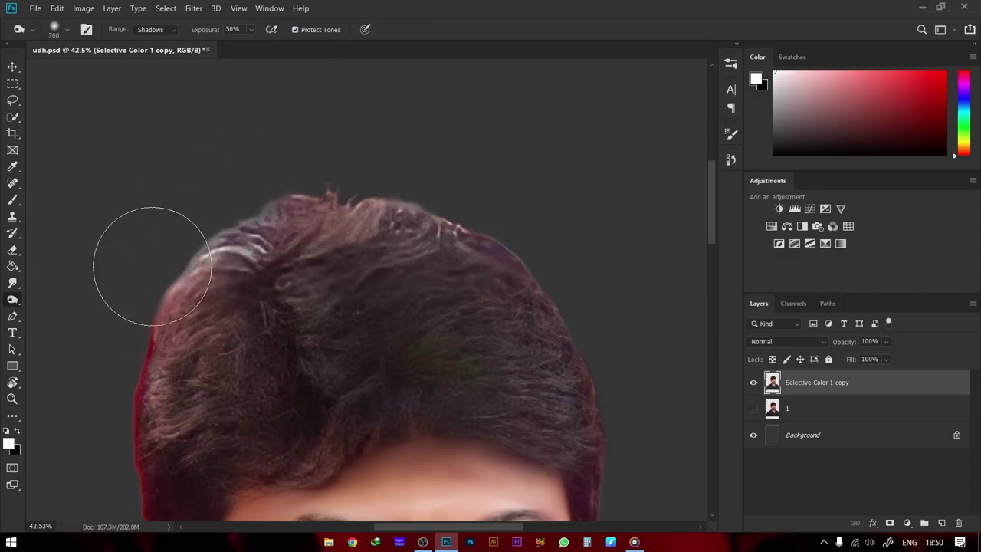
pyautogui.moveTo(460, 215); pyautogui.dragTo(636, 416)
pyautogui.press('[')
pyautogui.press('[')
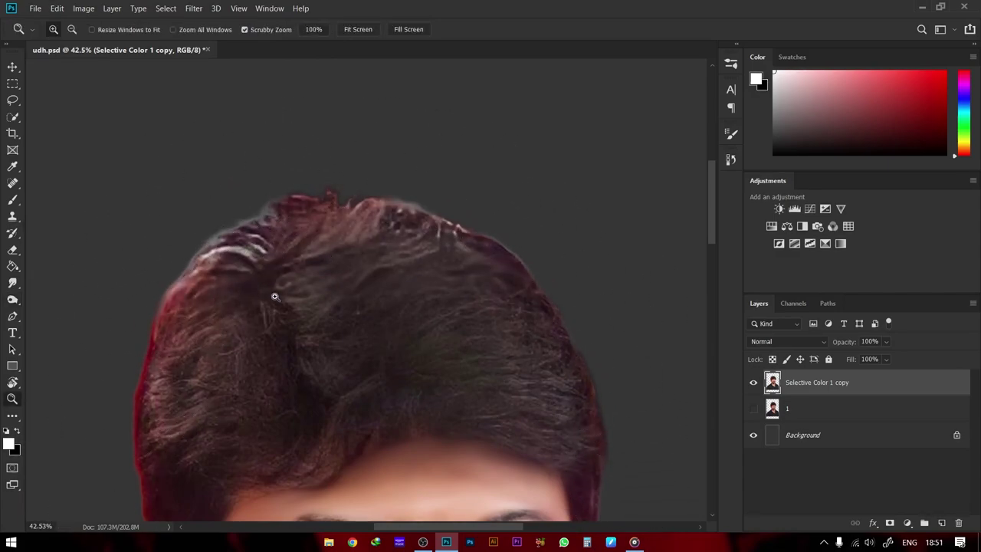
pyautogui.moveTo(273, 292); pyautogui.dragTo(307, 292)
# Sweep the light strands on the hair's left edge into smooth curved streaks
pyautogui.press('r')
pyautogui.moveTo(271, 319)
pyautogui.mouseDown()
pyautogui.moveTo(165, 360)
pyautogui.moveTo(161, 407)
pyautogui.mouseUp()
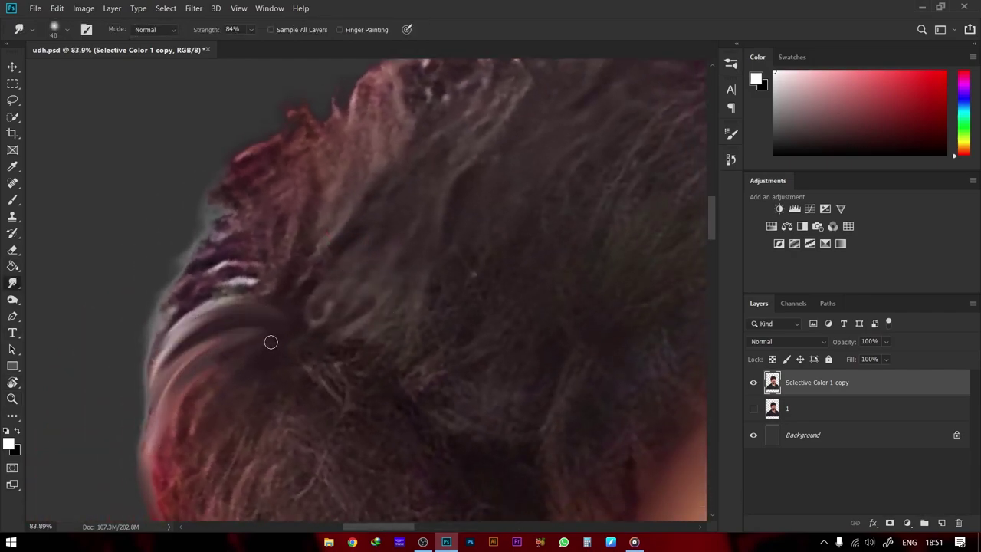
pyautogui.moveTo(270, 340); pyautogui.dragTo(157, 460)
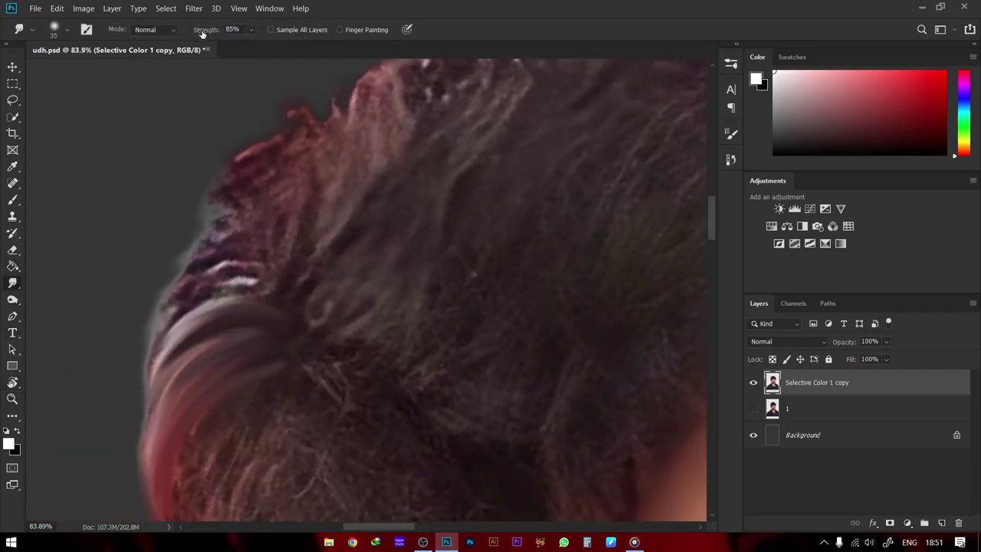
pyautogui.moveTo(283, 274); pyautogui.dragTo(153, 295)
pyautogui.moveTo(253, 287)
pyautogui.mouseDown()
pyautogui.moveTo(153, 326)
pyautogui.moveTo(146, 360)
pyautogui.mouseUp()
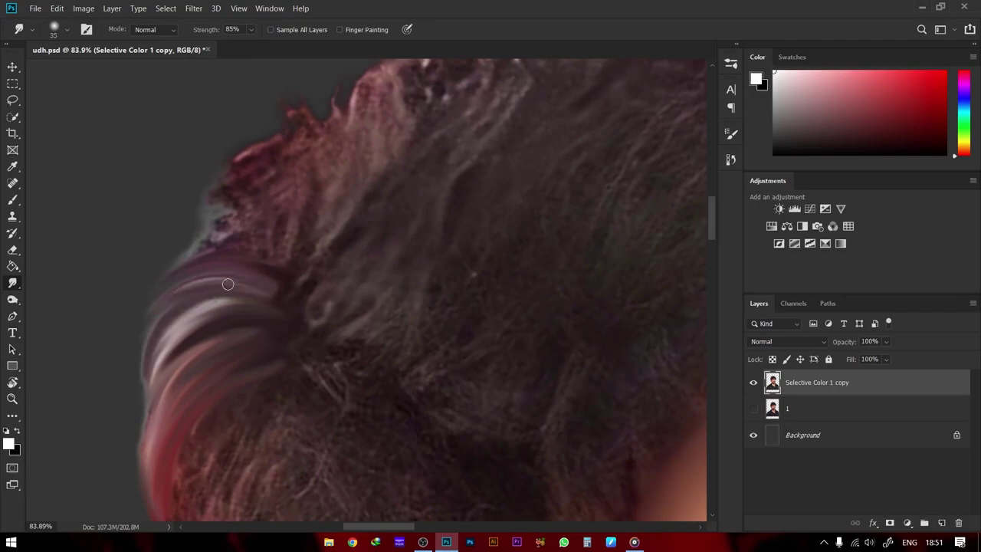
pyautogui.moveTo(251, 261); pyautogui.dragTo(153, 295)
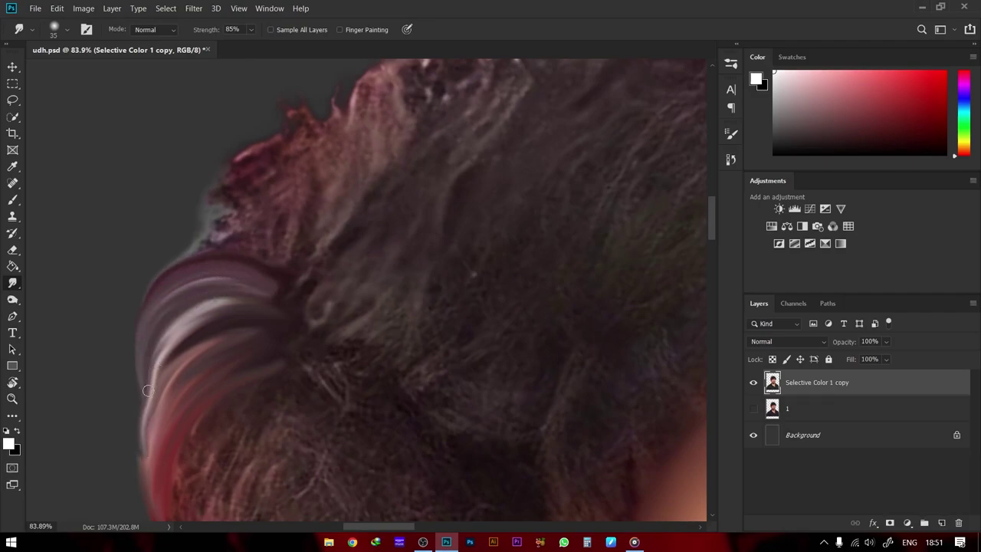
# Pull another stretch of the left hair edge down into light streaks
pyautogui.press('z')
pyautogui.moveTo(175, 302); pyautogui.dragTo(319, 297)
pyautogui.press('r')
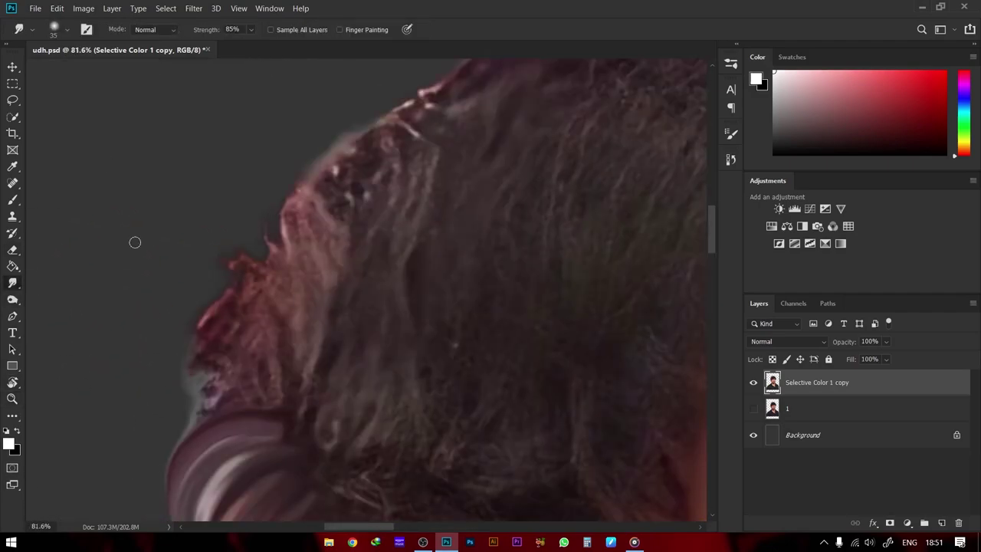
pyautogui.moveTo(292, 230); pyautogui.dragTo(280, 414)
pyautogui.moveTo(310, 172); pyautogui.dragTo(295, 399)
pyautogui.moveTo(325, 251); pyautogui.dragTo(311, 414)
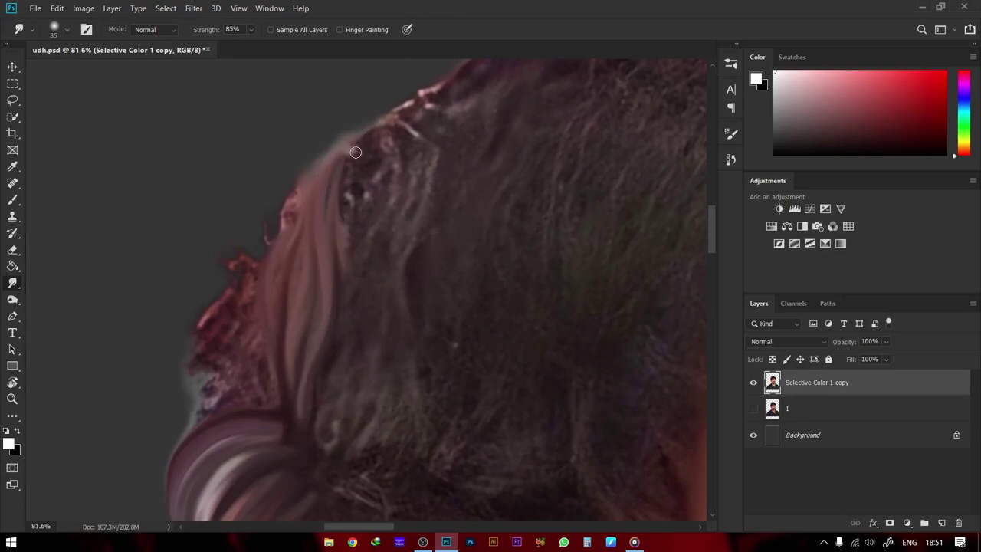
pyautogui.press('z')
pyautogui.moveTo(383, 276)
pyautogui.mouseDown()
pyautogui.moveTo(230, 276)
pyautogui.moveTo(301, 276)
pyautogui.mouseUp()
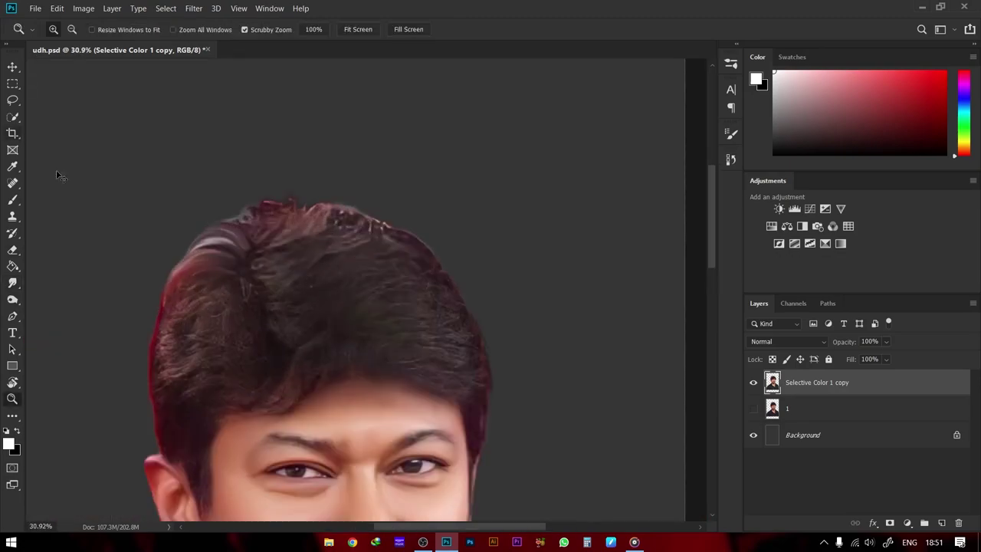
# Paint black over the white hair highlight and the edge below it
pyautogui.moveTo(187, 242); pyautogui.dragTo(253, 242)
pyautogui.press('o')
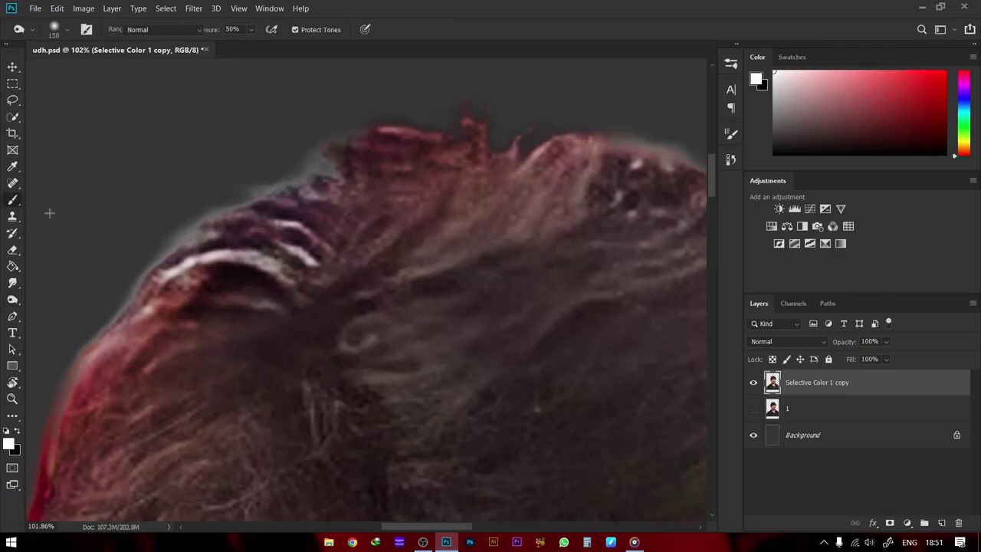
pyautogui.press('b')
pyautogui.press('x')
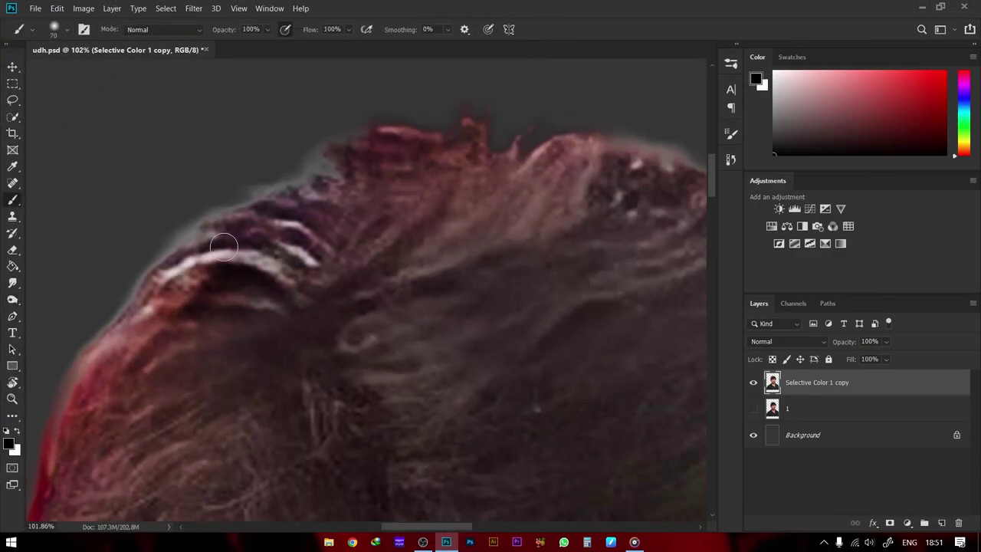
pyautogui.press('[')
pyautogui.press('[')
pyautogui.press('[')
pyautogui.moveTo(169, 270); pyautogui.dragTo(329, 253)
pyautogui.moveTo(283, 303); pyautogui.dragTo(166, 302)
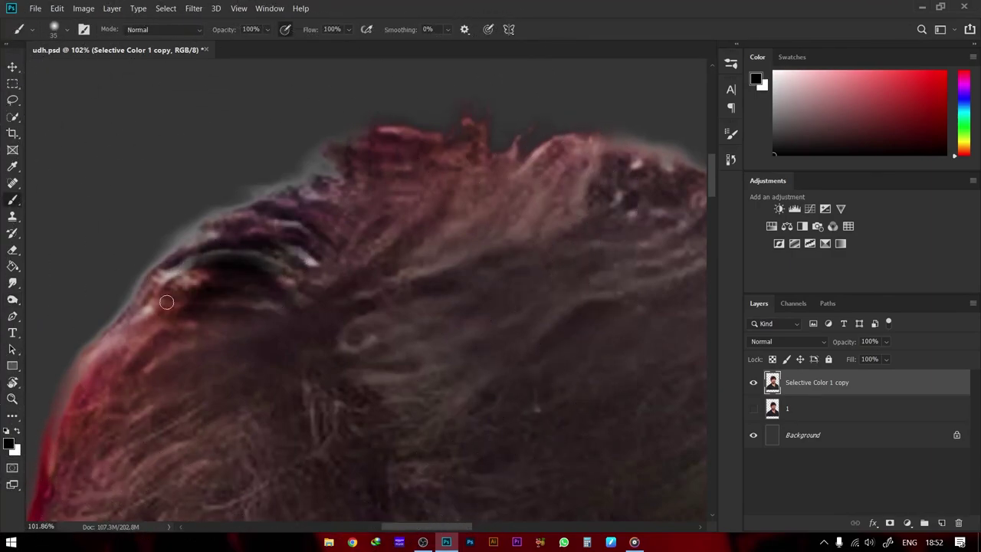
# Tilt the canvas to follow the hair and smudge its lower-left edge
pyautogui.press('z')
pyautogui.moveTo(158, 248); pyautogui.dragTo(158, 123)
pyautogui.click(350, 283)
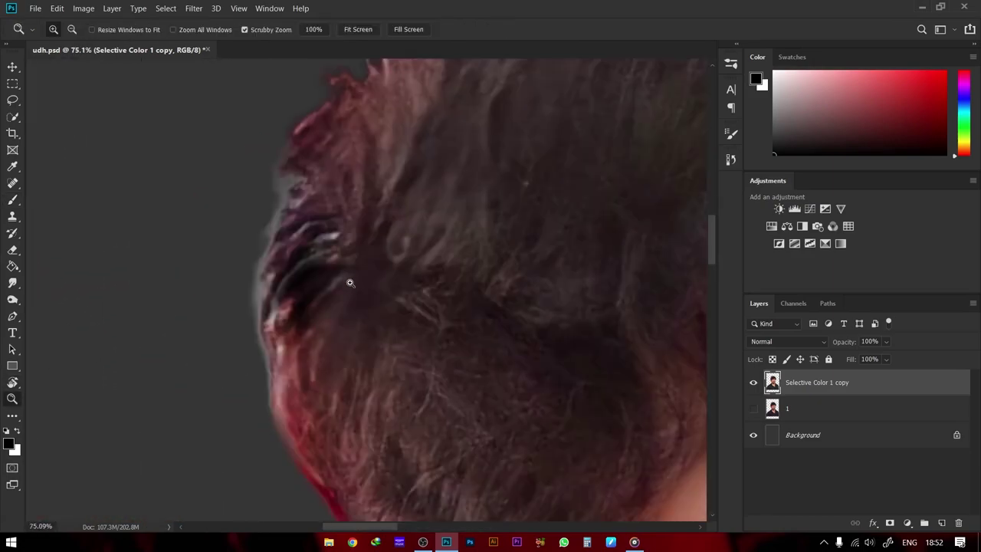
pyautogui.click(411, 265)
pyautogui.press('r')
pyautogui.moveTo(410, 265); pyautogui.dragTo(17, 301)
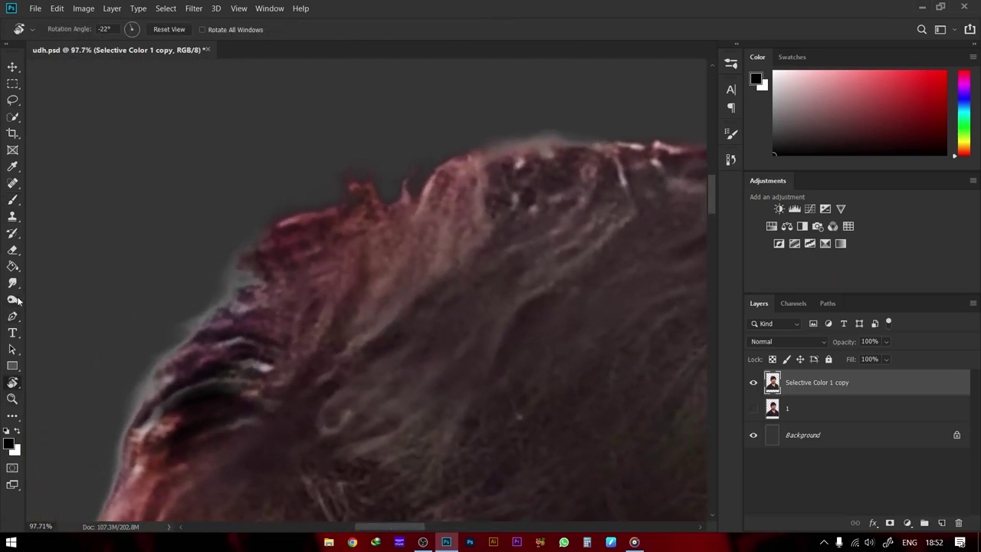
pyautogui.click(12, 283)
pyautogui.moveTo(274, 394); pyautogui.dragTo(146, 399)
pyautogui.moveTo(268, 414); pyautogui.dragTo(122, 460)
pyautogui.moveTo(222, 444); pyautogui.dragTo(122, 491)
# Drag the red hair edge further down
pyautogui.scroll(-3, 175, 239)
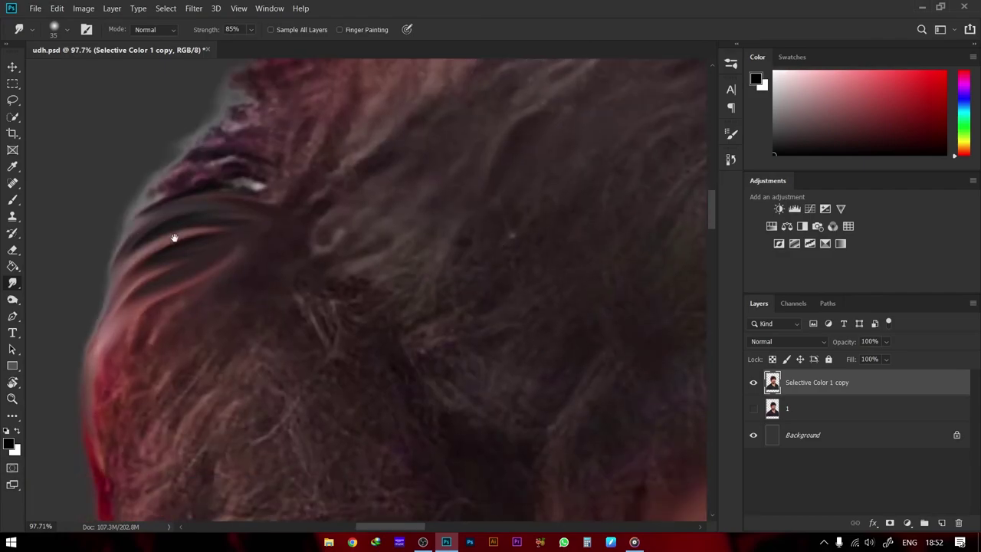
pyautogui.moveTo(175, 238); pyautogui.dragTo(228, 184)
pyautogui.moveTo(199, 253); pyautogui.dragTo(161, 368)
pyautogui.moveTo(253, 245); pyautogui.dragTo(153, 429)
pyautogui.moveTo(287, 234); pyautogui.dragTo(180, 363)
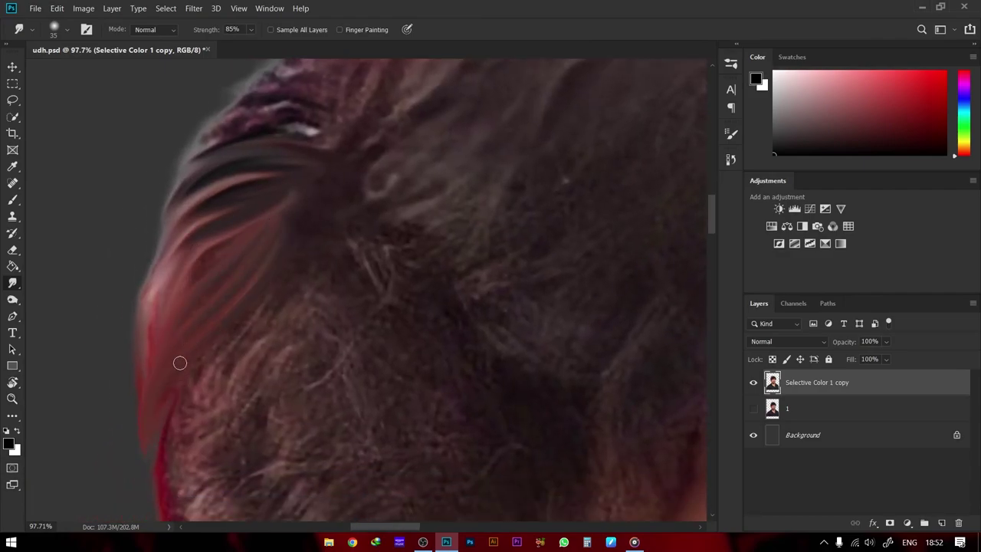
# Rotate the view nearer upright and smear hair streaks toward the lower-left edge
pyautogui.press('r')
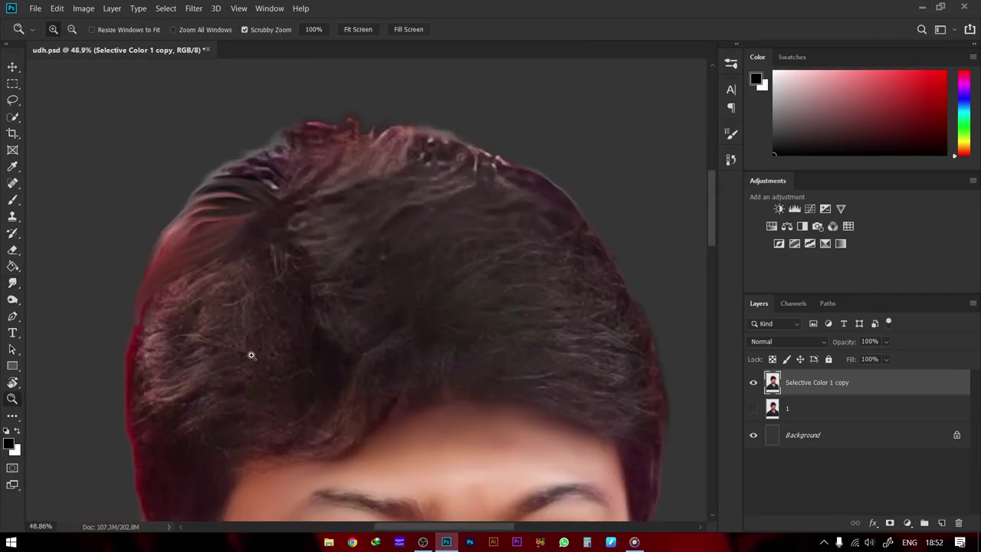
pyautogui.moveTo(182, 397)
pyautogui.mouseDown()
pyautogui.moveTo(128, 359)
pyautogui.moveTo(148, 218)
pyautogui.mouseUp()
pyautogui.press('z')
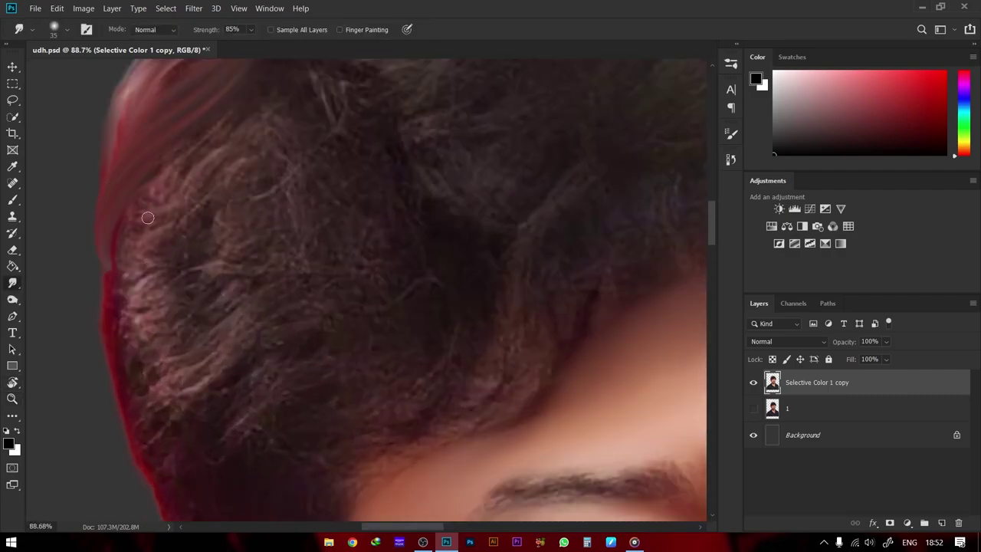
pyautogui.moveTo(267, 289); pyautogui.dragTo(203, 337)
pyautogui.moveTo(303, 301); pyautogui.dragTo(160, 412)
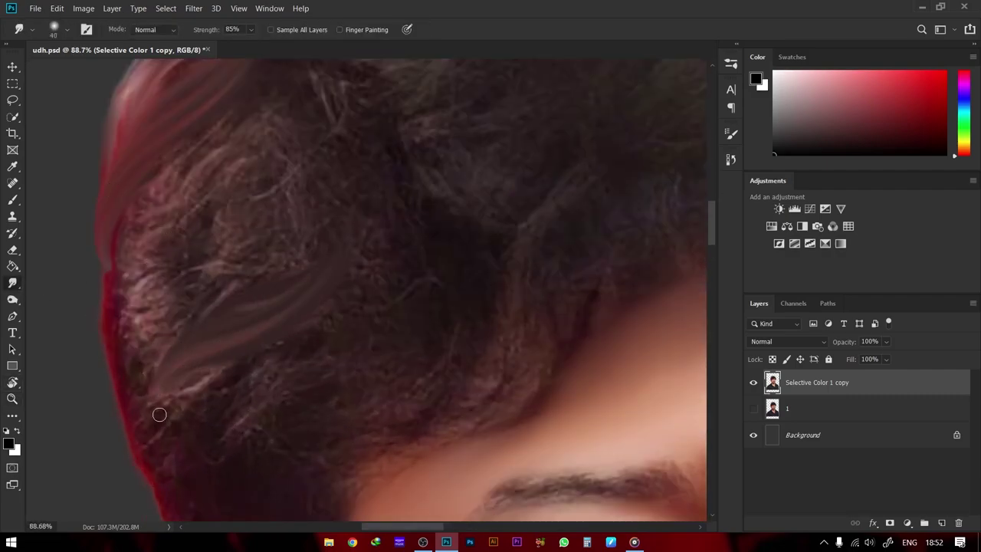
pyautogui.moveTo(337, 289); pyautogui.dragTo(195, 427)
pyautogui.moveTo(319, 335)
pyautogui.mouseDown()
pyautogui.moveTo(215, 404)
pyautogui.moveTo(203, 438)
pyautogui.mouseUp()
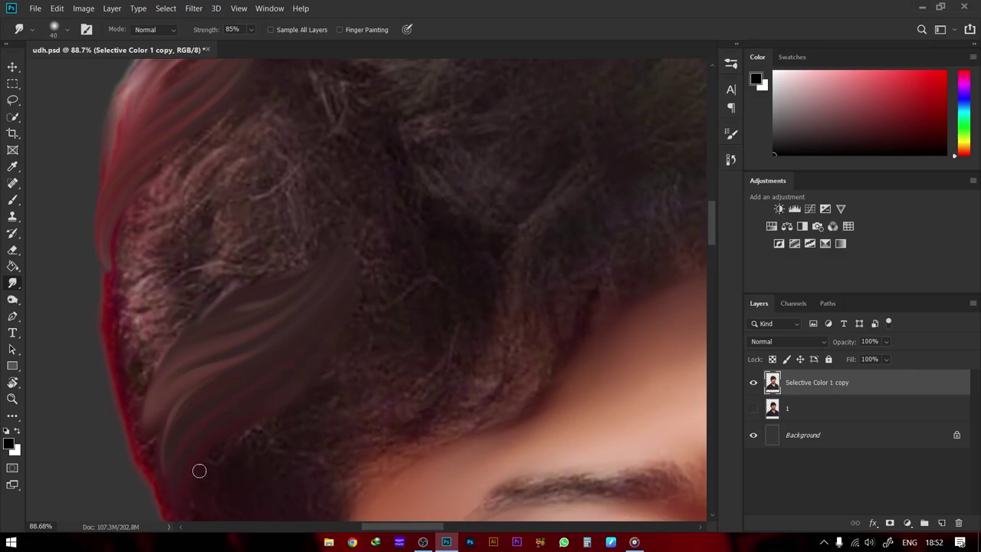
# Pull long hair streaks down along the left edge from the middle of the hair
pyautogui.scroll(3, 138, 317)
pyautogui.moveTo(237, 237); pyautogui.dragTo(153, 337)
pyautogui.moveTo(267, 233); pyautogui.dragTo(123, 414)
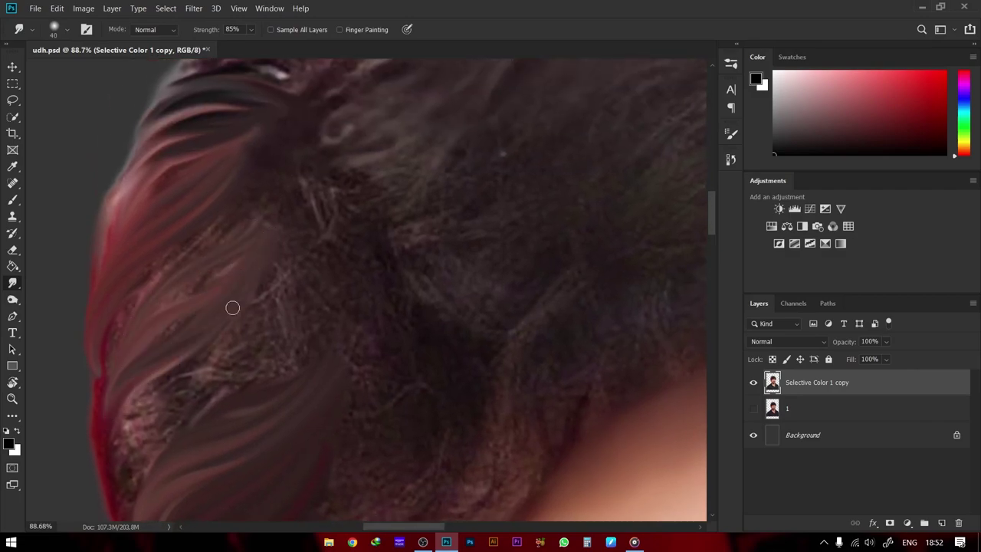
pyautogui.moveTo(232, 307); pyautogui.dragTo(115, 460)
pyautogui.moveTo(232, 329); pyautogui.dragTo(138, 430)
pyautogui.scroll(-3, 186, 252)
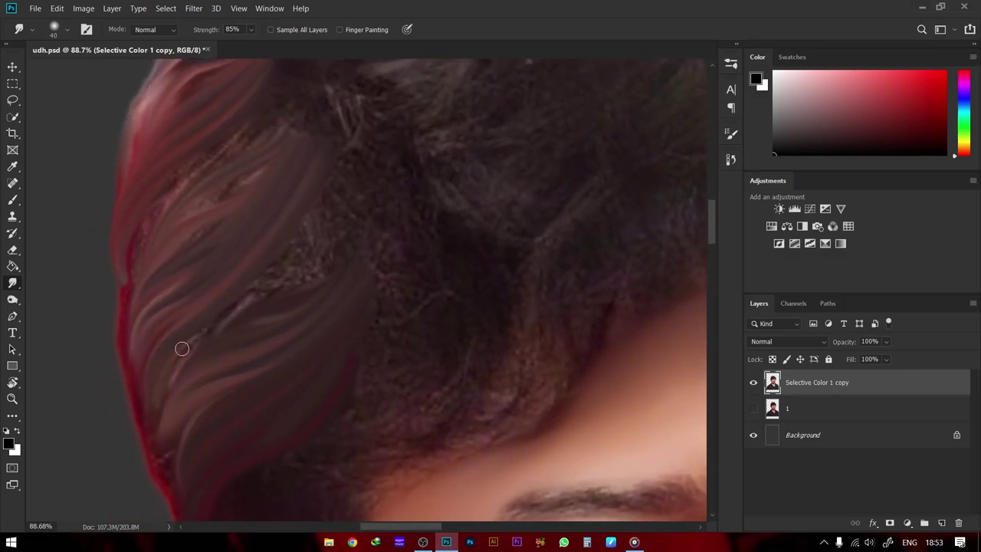
pyautogui.moveTo(182, 346); pyautogui.dragTo(170, 415)
pyautogui.scroll(3, 169, 410)
pyautogui.moveTo(154, 289); pyautogui.dragTo(107, 476)
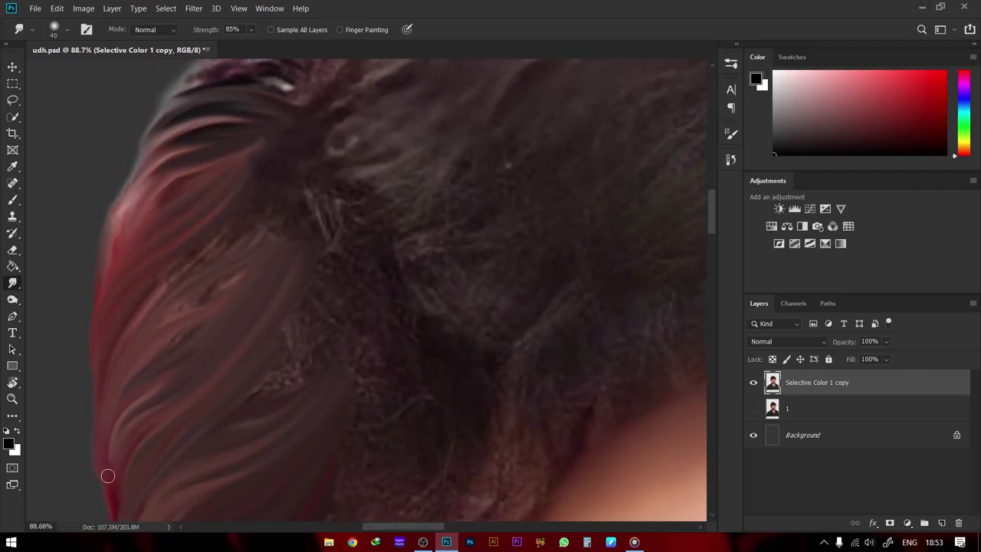
pyautogui.moveTo(237, 241); pyautogui.dragTo(130, 352)
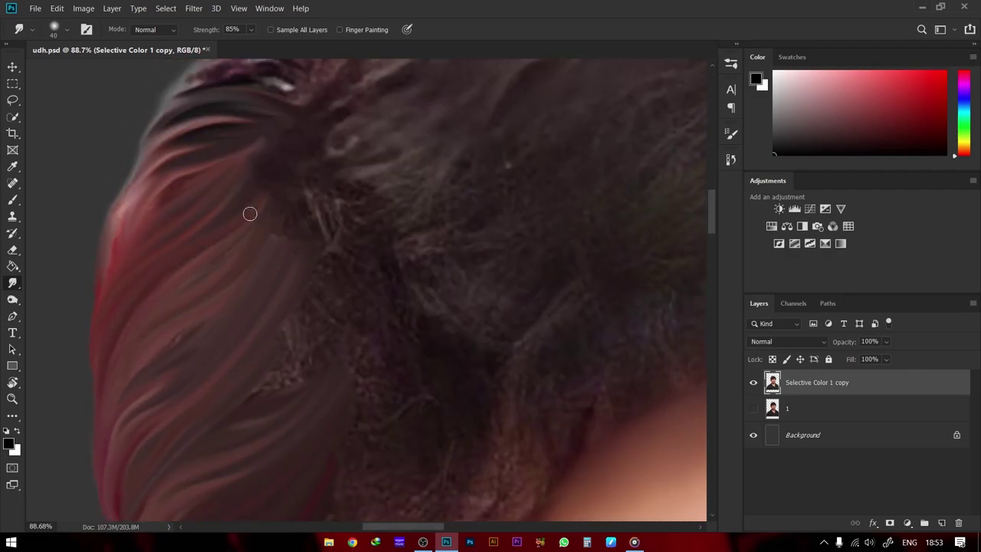
# Check the whole face, then streak the red hair down the left edge again
pyautogui.press('z')
pyautogui.moveTo(250, 214)
pyautogui.mouseDown()
pyautogui.moveTo(141, 230)
pyautogui.moveTo(278, 269)
pyautogui.mouseUp()
pyautogui.press('r')
pyautogui.scroll(5, 279, 269)
pyautogui.click(12, 282)
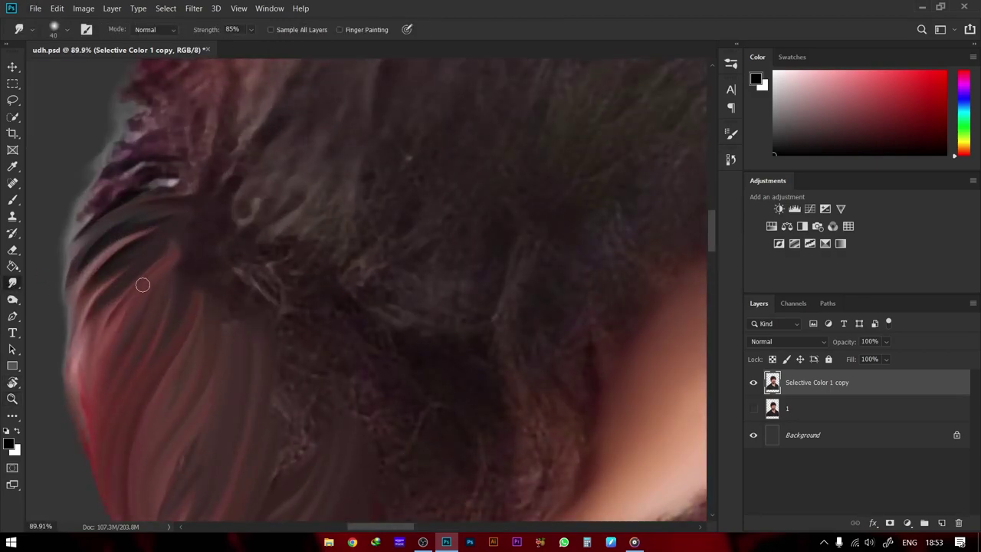
pyautogui.moveTo(143, 284)
pyautogui.mouseDown()
pyautogui.moveTo(73, 394)
pyautogui.moveTo(84, 447)
pyautogui.mouseUp()
# Blend the hair edge into darker curved strokes, checking the whole image
pyautogui.press('z')
pyautogui.moveTo(125, 361)
pyautogui.mouseDown()
pyautogui.moveTo(184, 274)
pyautogui.moveTo(226, 138)
pyautogui.mouseUp()
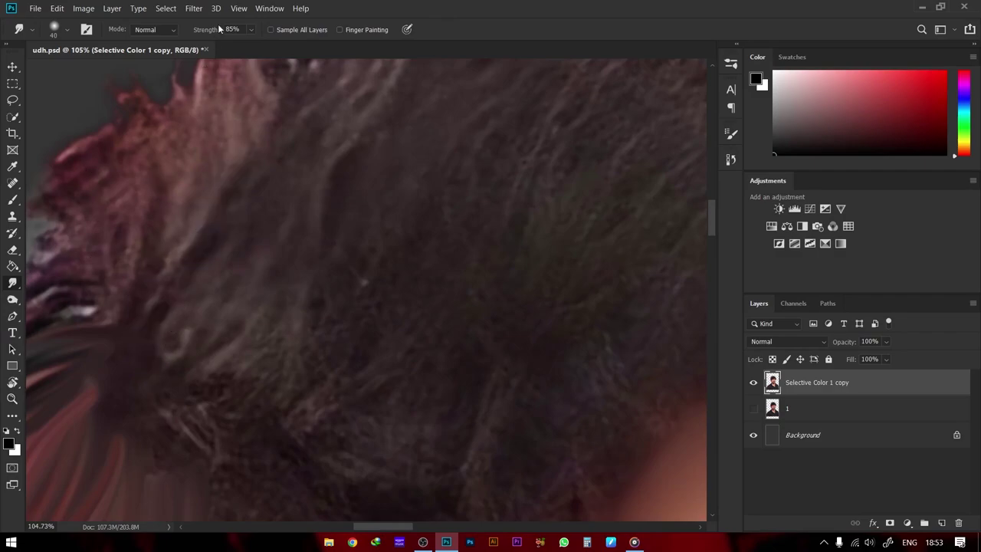
pyautogui.moveTo(172, 236)
pyautogui.mouseDown()
pyautogui.moveTo(286, 262)
pyautogui.moveTo(256, 285)
pyautogui.moveTo(174, 264)
pyautogui.mouseUp()
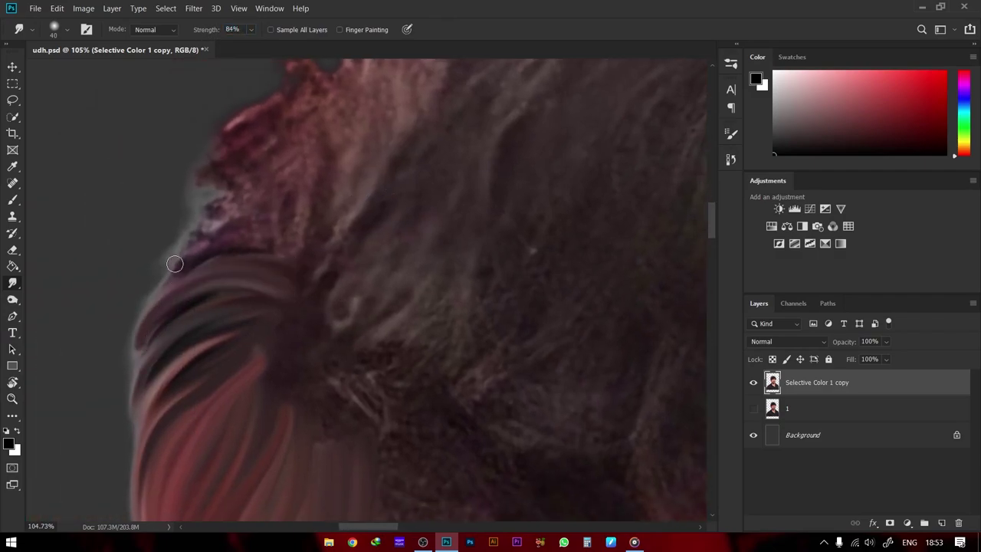
pyautogui.moveTo(276, 297); pyautogui.dragTo(302, 255)
pyautogui.moveTo(162, 268)
pyautogui.mouseDown()
pyautogui.moveTo(161, 335)
pyautogui.moveTo(135, 449)
pyautogui.mouseUp()
pyautogui.press('z')
pyautogui.hotkey('ctrl', '0')
pyautogui.moveTo(325, 278)
pyautogui.mouseDown()
pyautogui.moveTo(351, 235)
pyautogui.moveTo(202, 293)
pyautogui.mouseUp()
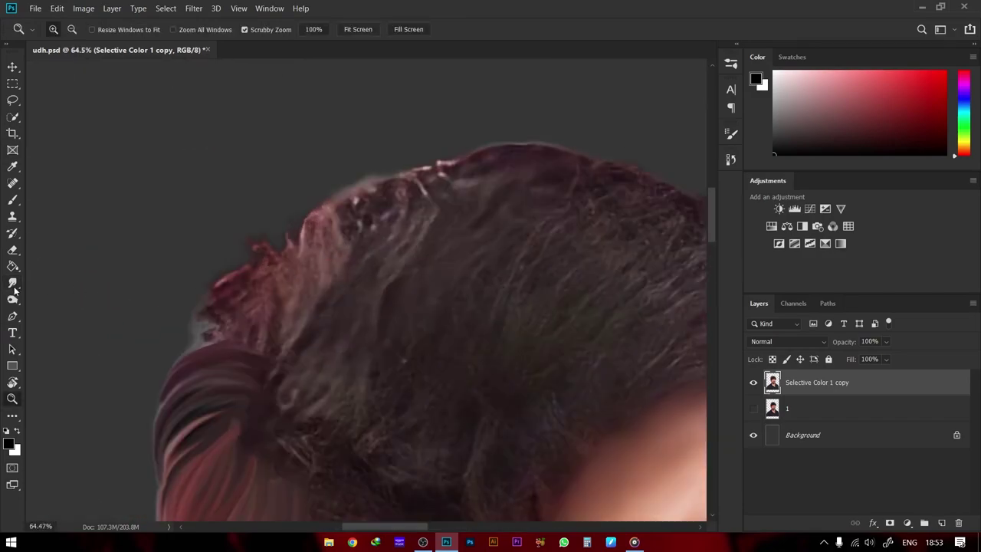
# Erase the ragged reddish fringe on the left side of the hair
pyautogui.moveTo(306, 261); pyautogui.dragTo(218, 278)
pyautogui.press('e')
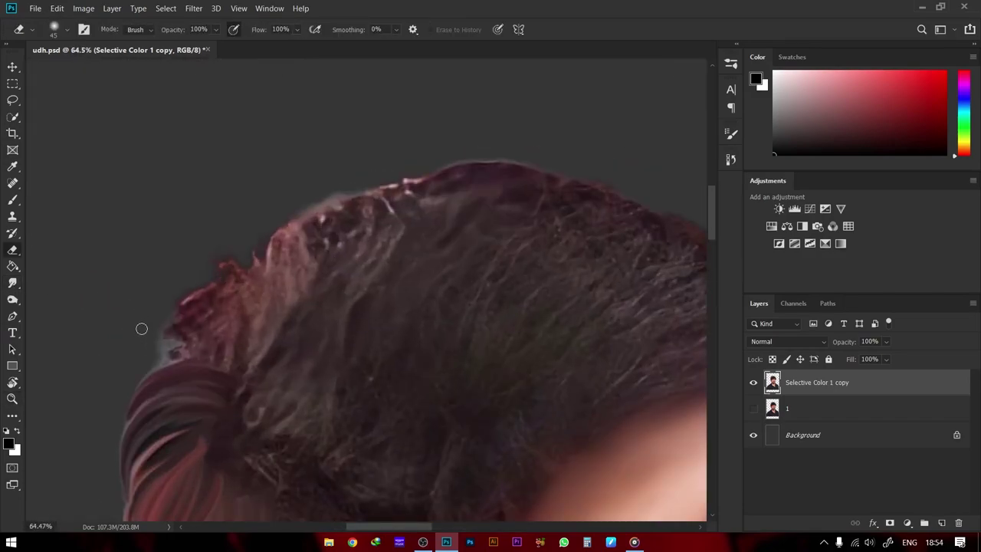
pyautogui.moveTo(154, 346)
pyautogui.mouseDown()
pyautogui.moveTo(174, 291)
pyautogui.moveTo(248, 255)
pyautogui.moveTo(201, 291)
pyautogui.moveTo(377, 176)
pyautogui.moveTo(449, 151)
pyautogui.moveTo(324, 190)
pyautogui.moveTo(258, 225)
pyautogui.moveTo(285, 237)
pyautogui.moveTo(333, 322)
pyautogui.moveTo(239, 247)
pyautogui.moveTo(276, 247)
pyautogui.mouseUp()
pyautogui.press('z')
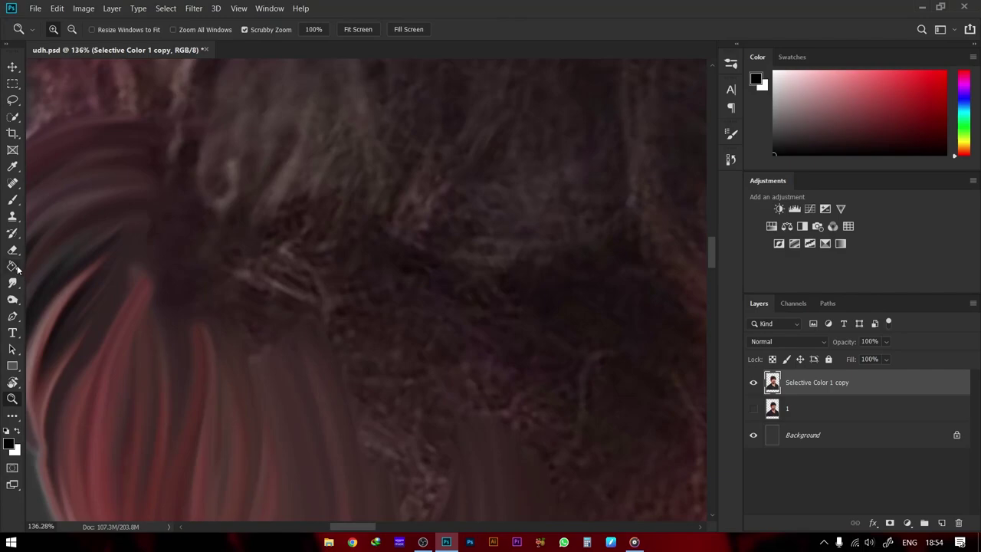
# Smudge strands into the left hair sweep, zooming in and out to check
pyautogui.press('r')
pyautogui.moveTo(168, 302)
pyautogui.mouseDown()
pyautogui.moveTo(182, 256)
pyautogui.moveTo(342, 289)
pyautogui.moveTo(342, 202)
pyautogui.moveTo(311, 329)
pyautogui.moveTo(381, 326)
pyautogui.moveTo(256, 407)
pyautogui.mouseUp()
pyautogui.press('z')
pyautogui.press('r')
pyautogui.moveTo(286, 267)
pyautogui.mouseDown()
pyautogui.moveTo(425, 260)
pyautogui.moveTo(238, 401)
pyautogui.moveTo(256, 423)
pyautogui.moveTo(412, 324)
pyautogui.moveTo(556, 282)
pyautogui.mouseUp()
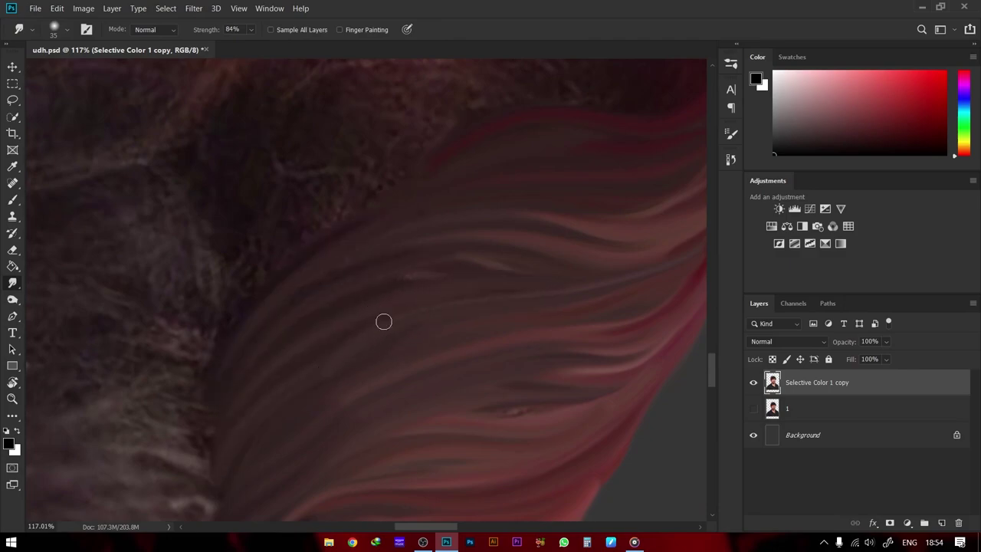
pyautogui.press('z')
pyautogui.moveTo(384, 322); pyautogui.dragTo(225, 242)
pyautogui.moveTo(375, 303); pyautogui.dragTo(429, 301)
pyautogui.press('r')
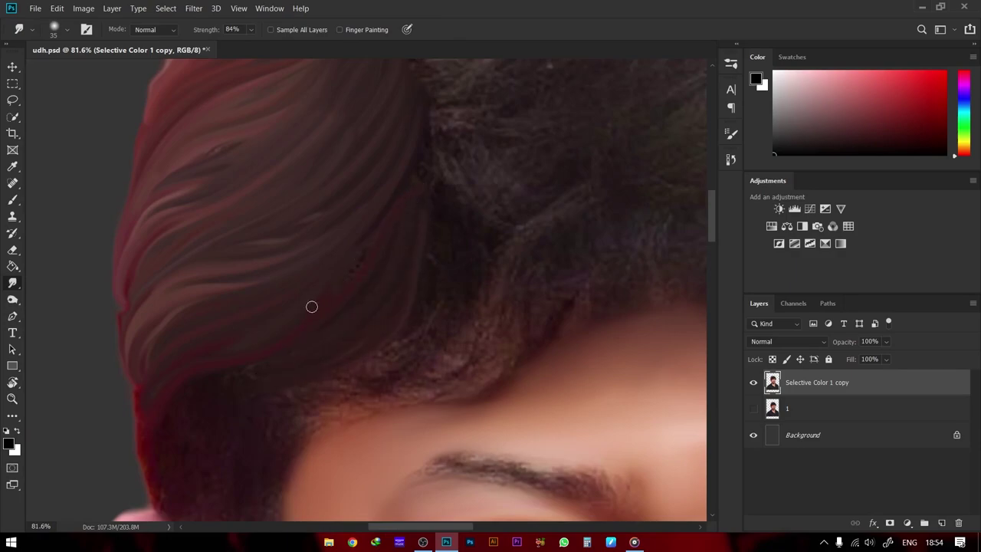
pyautogui.press('z')
pyautogui.moveTo(350, 287)
pyautogui.mouseDown()
pyautogui.moveTo(313, 187)
pyautogui.moveTo(336, 185)
pyautogui.mouseUp()
# Rotate and zoom the canvas to frame the crown hair above the eye
pyautogui.press('r')
pyautogui.press('z')
pyautogui.moveTo(199, 276); pyautogui.dragTo(253, 296)
pyautogui.press('r')
pyautogui.press('r')
pyautogui.moveTo(359, 201); pyautogui.dragTo(221, 376)
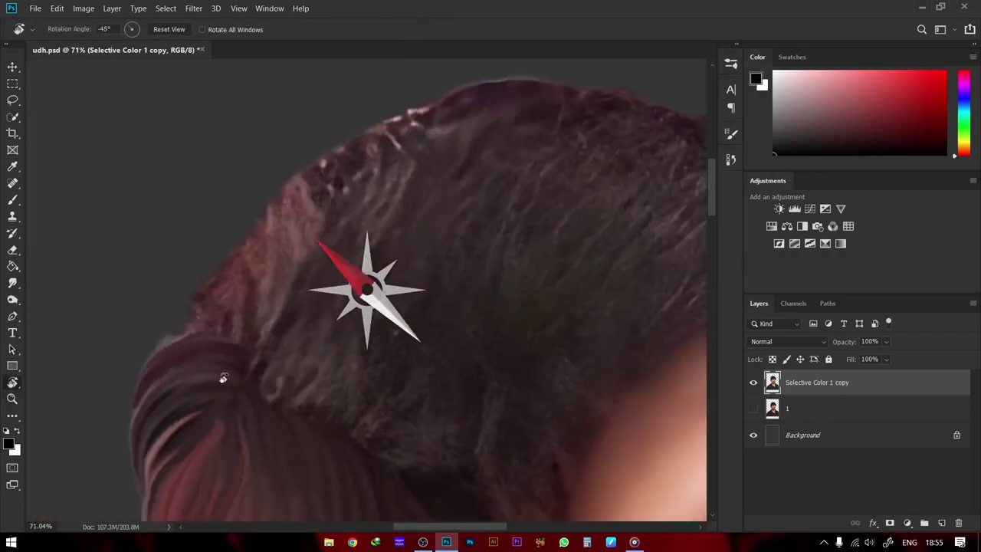
pyautogui.press('z')
pyautogui.moveTo(391, 228)
pyautogui.mouseDown()
pyautogui.moveTo(309, 368)
pyautogui.moveTo(360, 368)
pyautogui.mouseUp()
pyautogui.press('r')
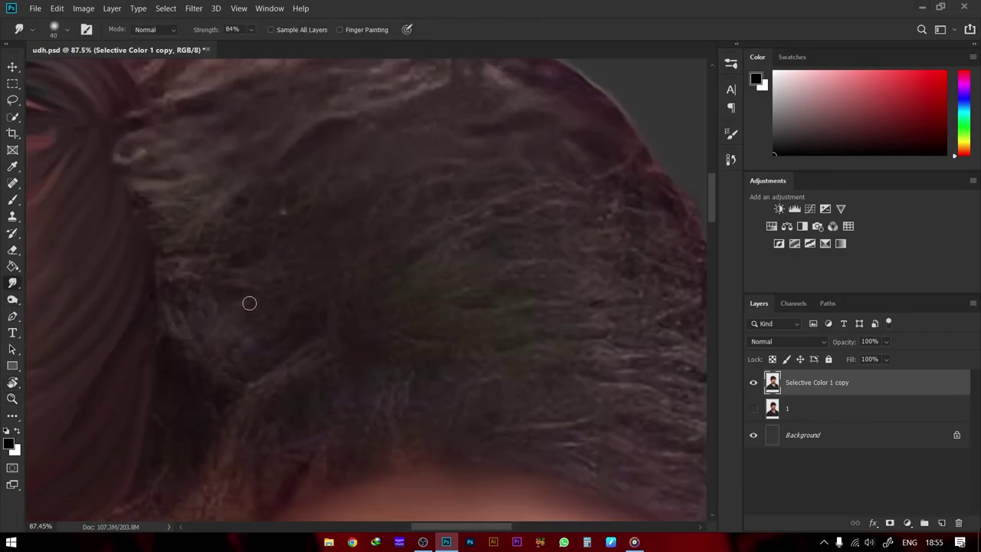
pyautogui.moveTo(248, 302); pyautogui.dragTo(291, 237)
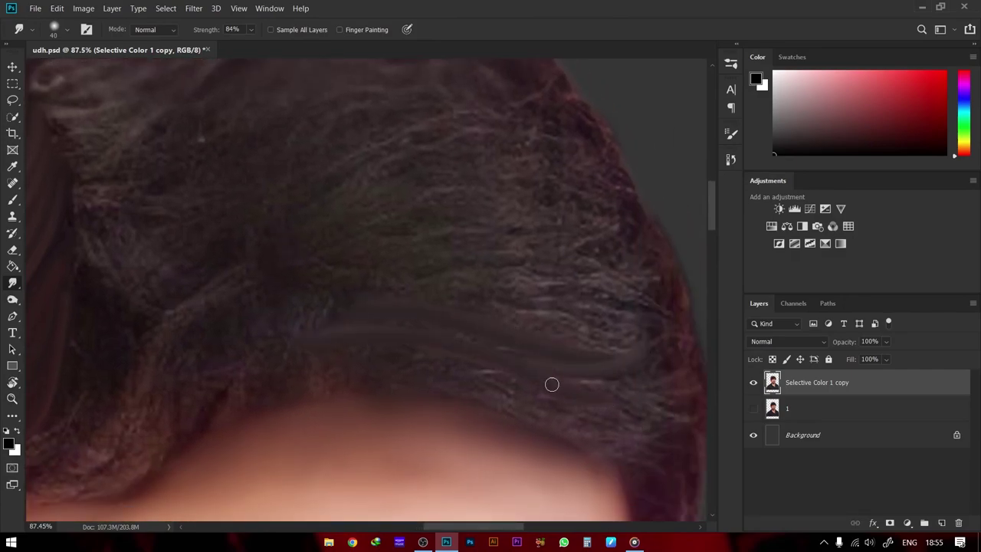
pyautogui.press('z')
pyautogui.moveTo(552, 383)
pyautogui.mouseDown()
pyautogui.moveTo(259, 365)
pyautogui.moveTo(474, 265)
pyautogui.moveTo(537, 265)
pyautogui.mouseUp()
# Smudge the crown hair into strands, reshaping the right-edge curve with a smaller brush
pyautogui.press('r')
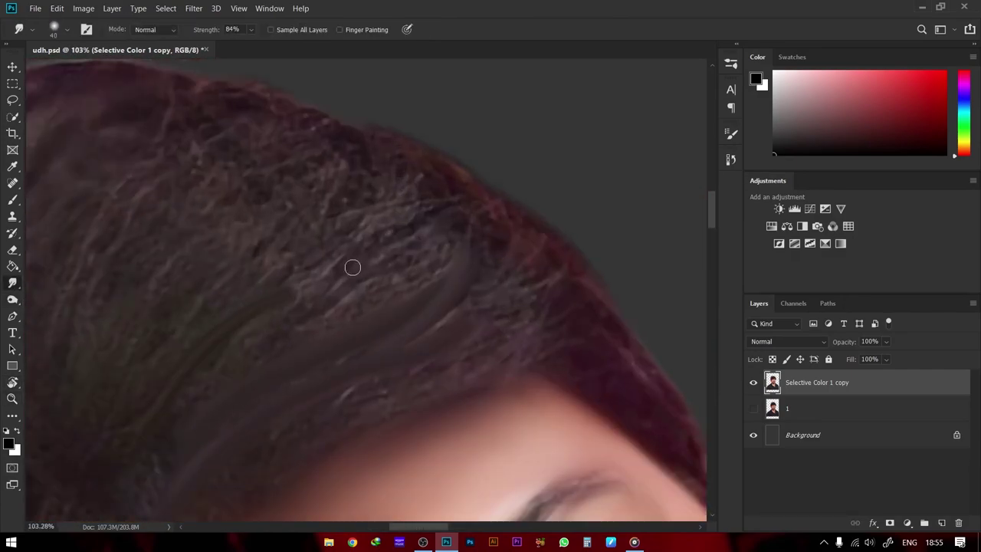
pyautogui.moveTo(350, 265)
pyautogui.mouseDown()
pyautogui.moveTo(407, 222)
pyautogui.moveTo(425, 262)
pyautogui.moveTo(482, 226)
pyautogui.moveTo(495, 199)
pyautogui.moveTo(433, 371)
pyautogui.mouseUp()
pyautogui.moveTo(466, 311)
pyautogui.mouseDown()
pyautogui.moveTo(495, 346)
pyautogui.moveTo(524, 279)
pyautogui.mouseUp()
pyautogui.press('[')
pyautogui.scroll(-3, 365, 355)
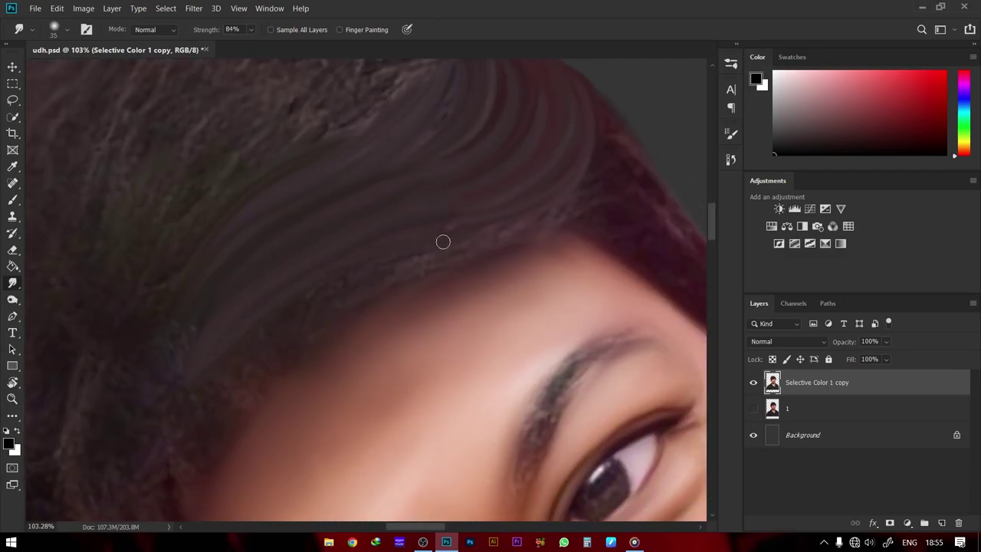
pyautogui.moveTo(388, 277)
pyautogui.mouseDown()
pyautogui.moveTo(546, 193)
pyautogui.moveTo(278, 197)
pyautogui.moveTo(250, 276)
pyautogui.moveTo(342, 245)
pyautogui.mouseUp()
pyautogui.press('z')
# Smooth the grainy crown patch into downward streaks up to the reddish top edge
pyautogui.moveTo(230, 203); pyautogui.dragTo(226, 398)
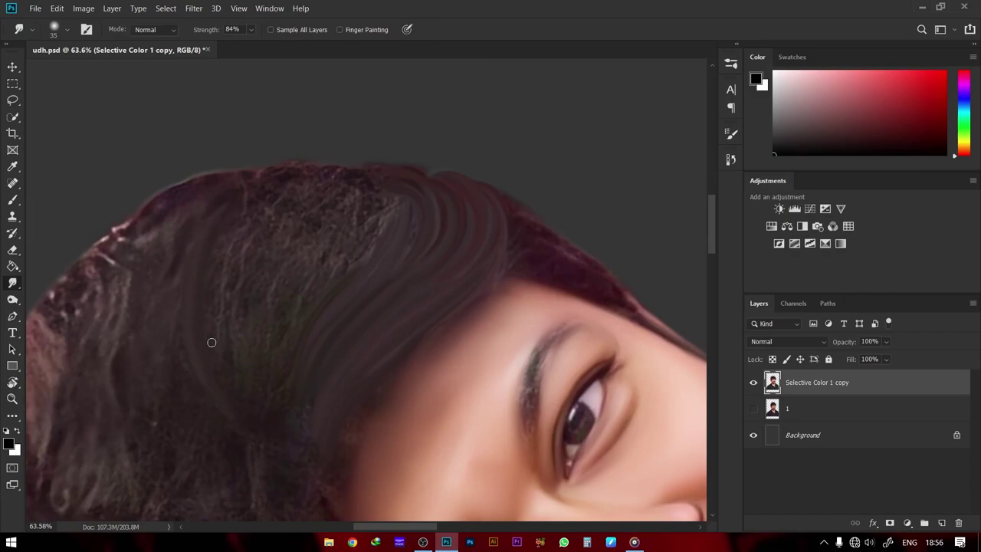
pyautogui.moveTo(250, 207)
pyautogui.mouseDown()
pyautogui.moveTo(243, 368)
pyautogui.moveTo(257, 360)
pyautogui.mouseUp()
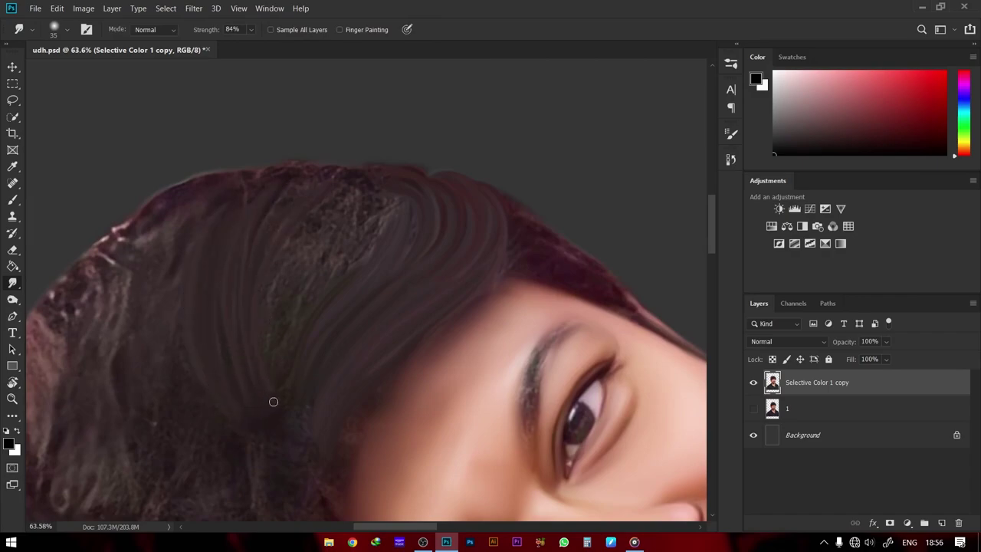
pyautogui.moveTo(280, 261); pyautogui.dragTo(273, 416)
pyautogui.moveTo(322, 230)
pyautogui.mouseDown()
pyautogui.moveTo(276, 383)
pyautogui.moveTo(283, 409)
pyautogui.mouseUp()
pyautogui.moveTo(384, 195); pyautogui.dragTo(367, 253)
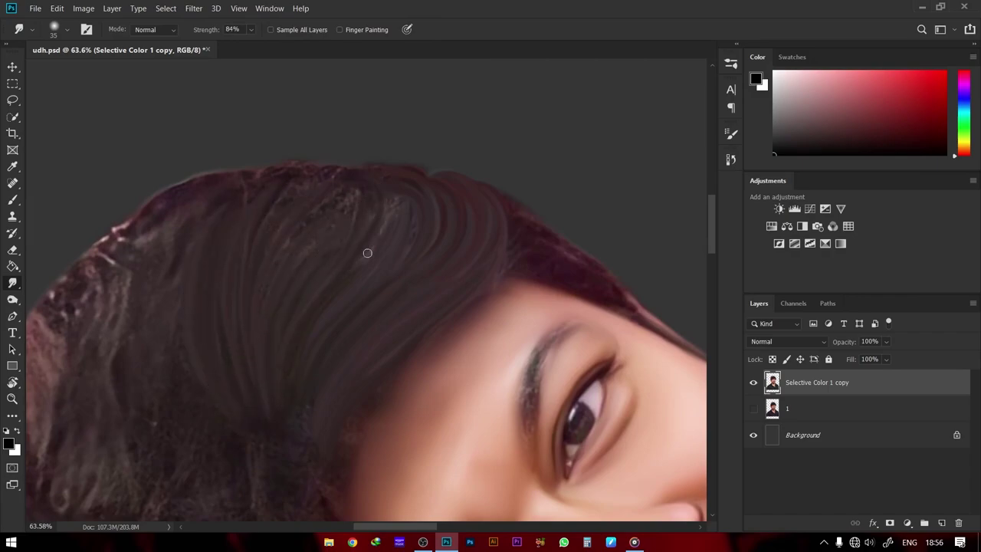
pyautogui.moveTo(395, 166)
pyautogui.mouseDown()
pyautogui.moveTo(385, 201)
pyautogui.moveTo(294, 248)
pyautogui.mouseUp()
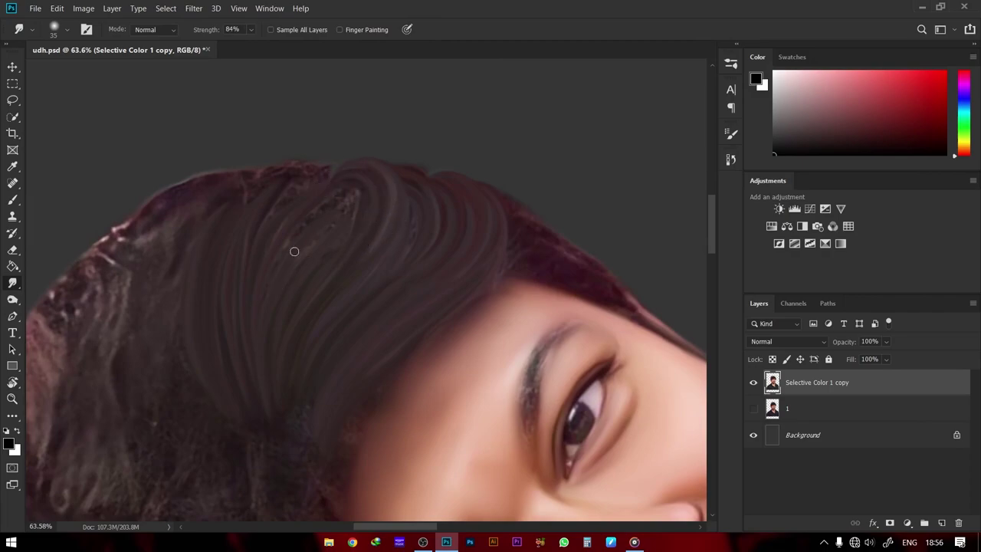
pyautogui.moveTo(349, 184)
pyautogui.mouseDown()
pyautogui.moveTo(338, 221)
pyautogui.moveTo(272, 238)
pyautogui.mouseUp()
pyautogui.moveTo(286, 179); pyautogui.dragTo(261, 228)
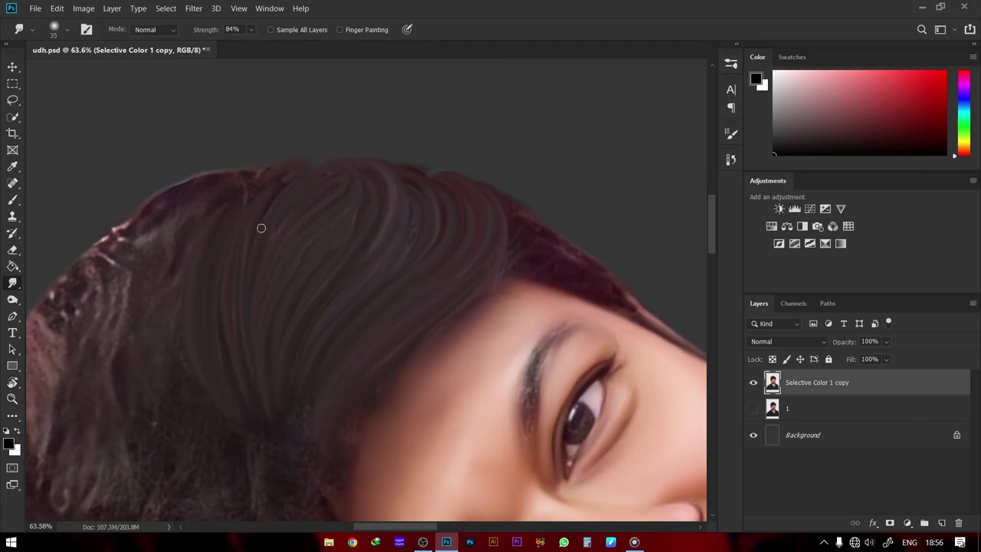
pyautogui.press('z')
pyautogui.scroll(-5, 281, 200)
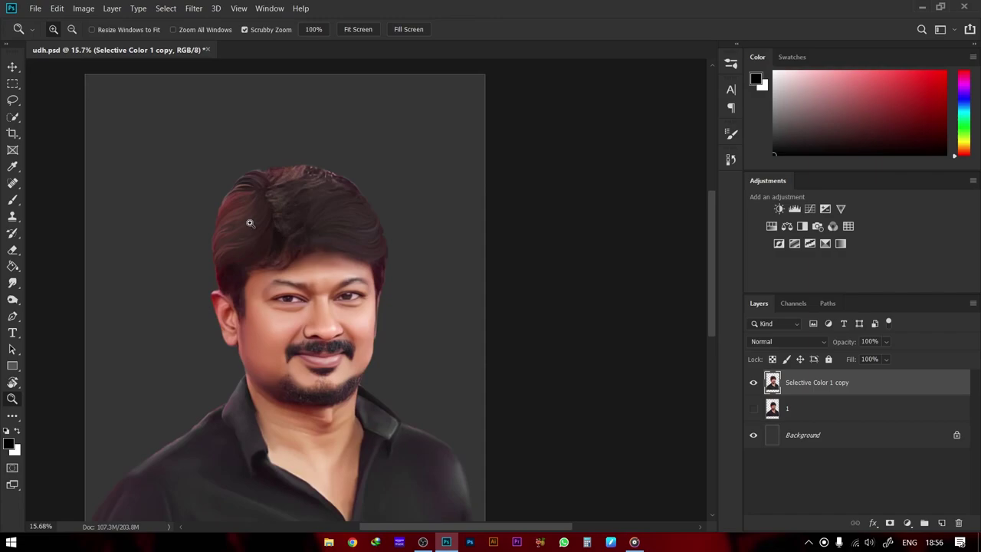
# Smear the crown hair into smooth, curved strands
pyautogui.scroll(2, 250, 222)
pyautogui.scroll(3, 325, 227)
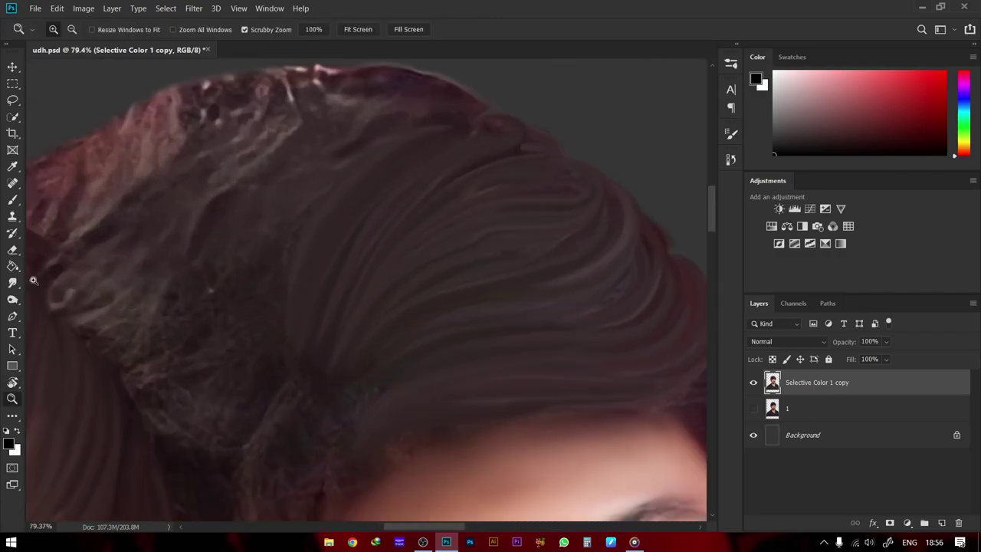
pyautogui.press('r')
pyautogui.moveTo(231, 258)
pyautogui.mouseDown()
pyautogui.moveTo(248, 407)
pyautogui.moveTo(289, 309)
pyautogui.moveTo(251, 473)
pyautogui.moveTo(351, 373)
pyautogui.mouseUp()
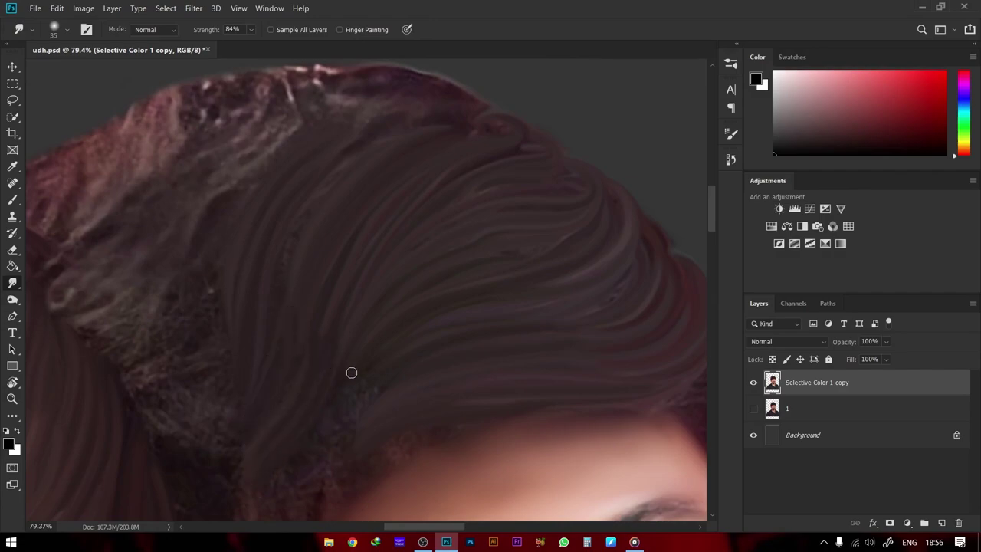
pyautogui.scroll(2, 154, 314)
pyautogui.hscroll(-2, 154, 314)
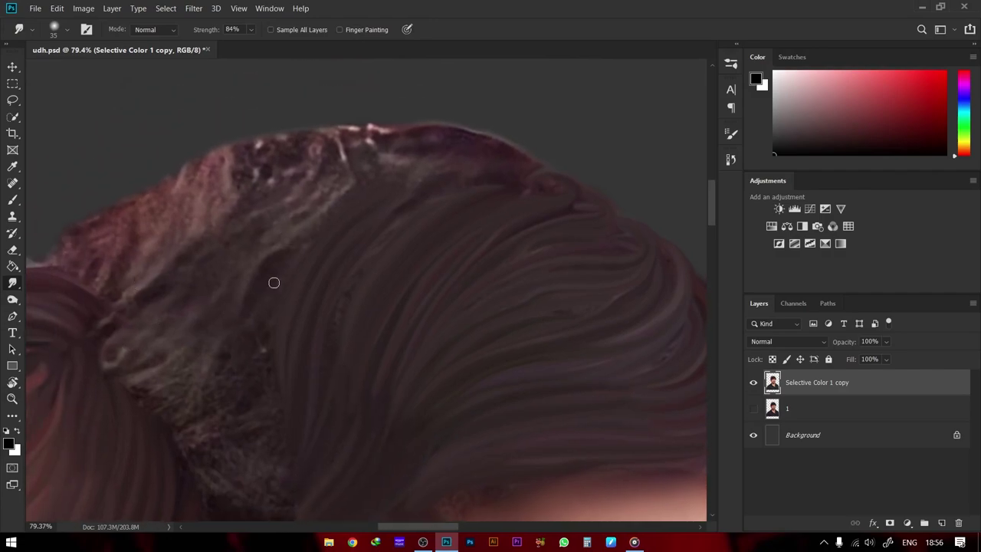
pyautogui.moveTo(273, 283); pyautogui.dragTo(318, 374)
pyautogui.scroll(-2, 307, 479)
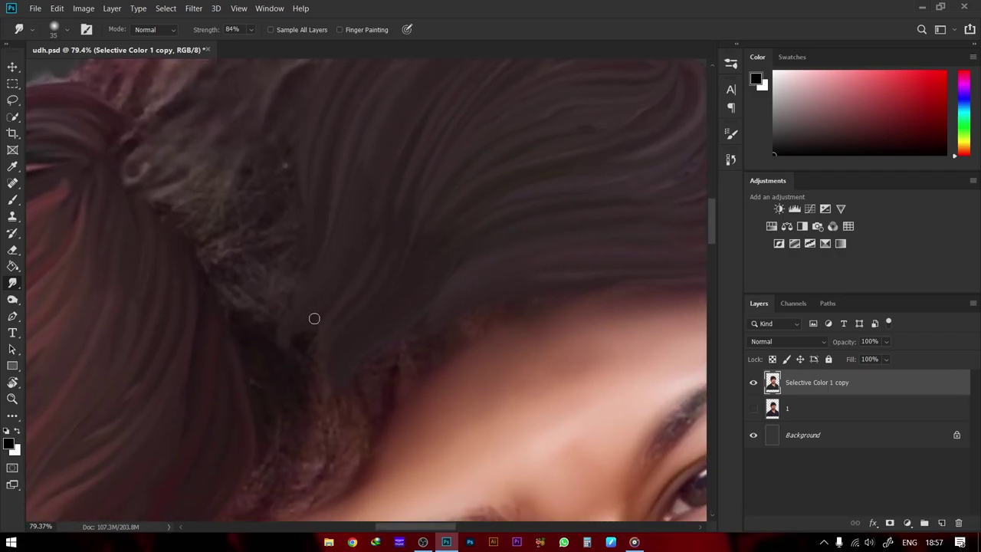
# Rotate and zoom the view in around the hair and eye
pyautogui.moveTo(314, 320); pyautogui.dragTo(145, 143)
pyautogui.press('r')
pyautogui.press('z')
pyautogui.moveTo(325, 295); pyautogui.dragTo(388, 284)
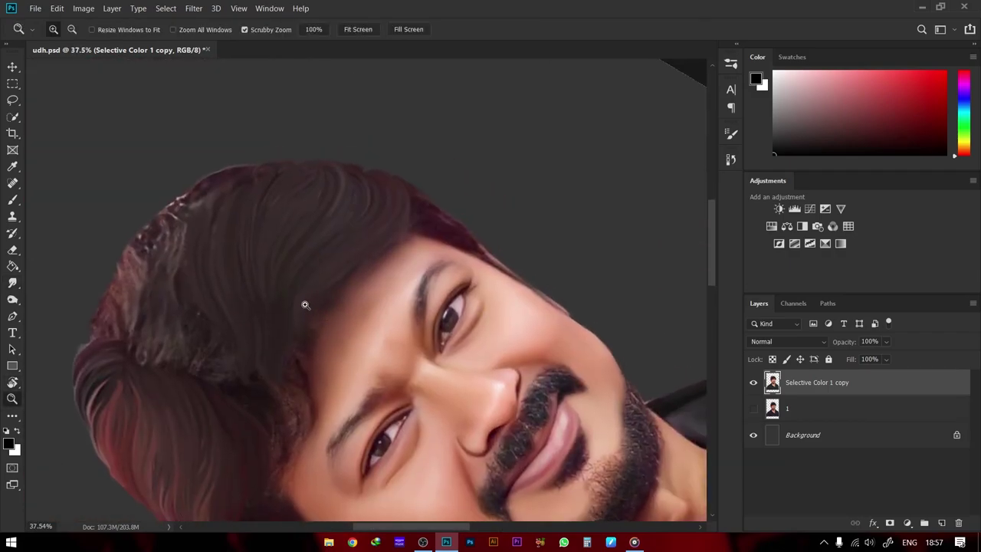
pyautogui.click(287, 292)
pyautogui.click(12, 282)
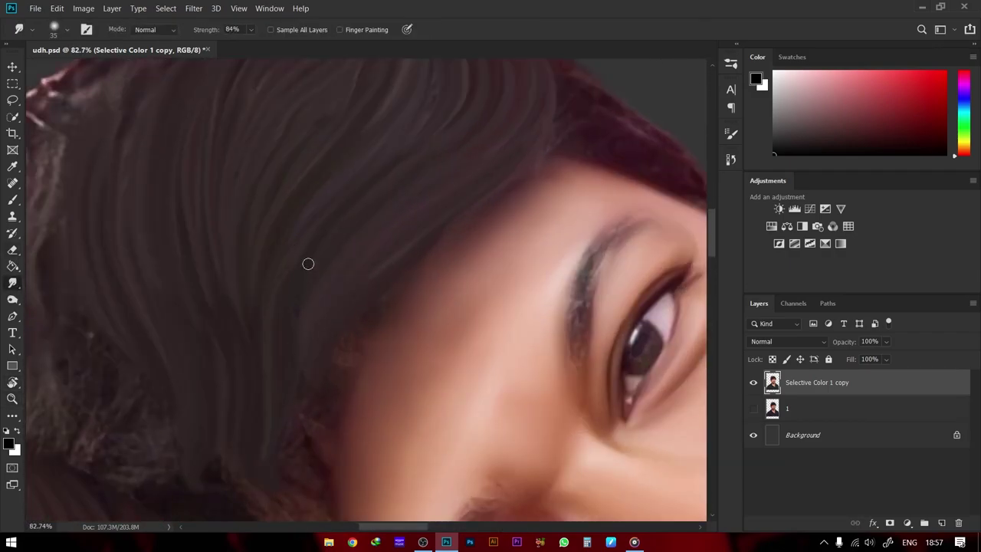
pyautogui.press('z')
pyautogui.scroll(-3, 316, 318)
pyautogui.scroll(3, 316, 319)
pyautogui.click(12, 283)
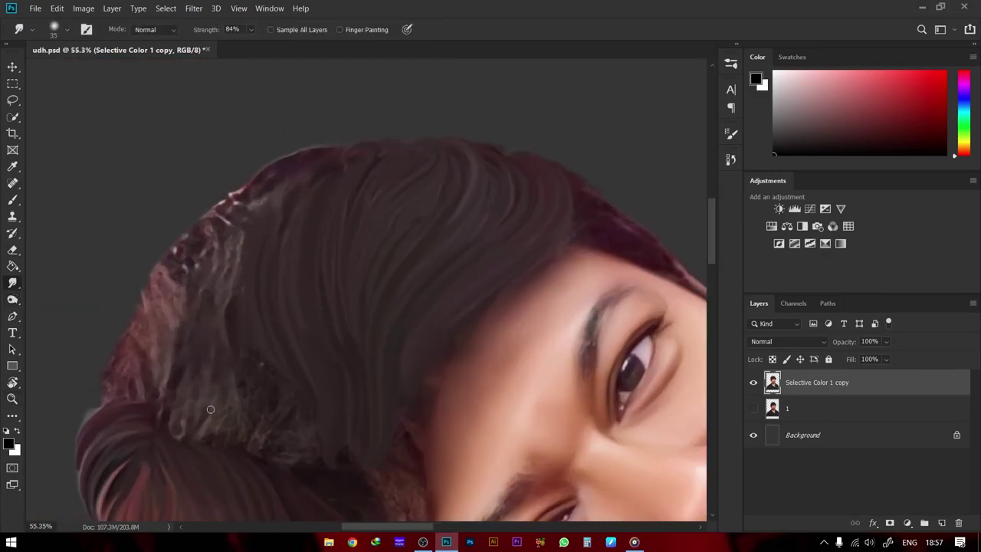
# Smooth the left hair edge upward and shape curved flowing strands at the top
pyautogui.moveTo(213, 422)
pyautogui.mouseDown()
pyautogui.moveTo(208, 240)
pyautogui.moveTo(218, 383)
pyautogui.moveTo(184, 83)
pyautogui.mouseUp()
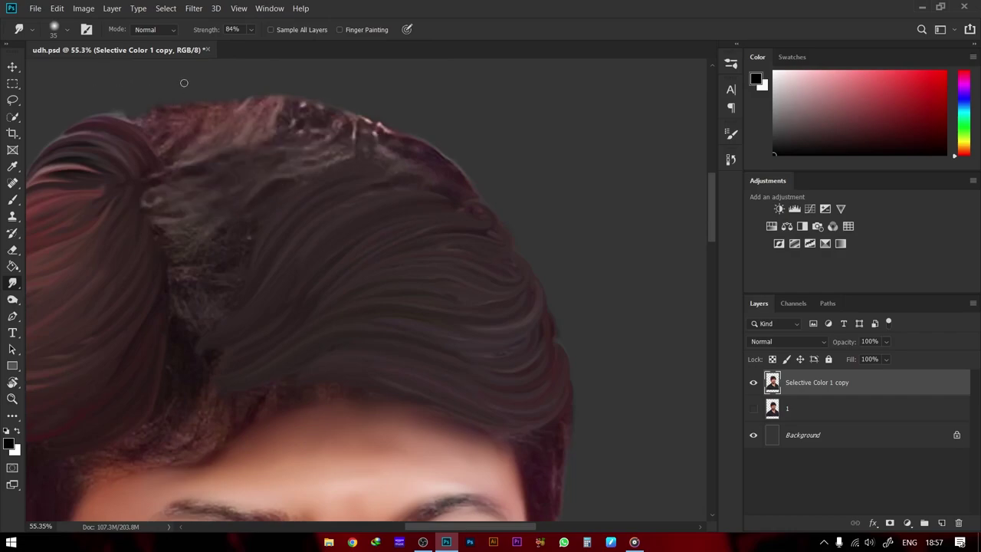
pyautogui.moveTo(149, 213)
pyautogui.mouseDown()
pyautogui.moveTo(285, 376)
pyautogui.moveTo(196, 460)
pyautogui.moveTo(271, 348)
pyautogui.moveTo(284, 355)
pyautogui.moveTo(280, 268)
pyautogui.moveTo(306, 257)
pyautogui.moveTo(350, 340)
pyautogui.moveTo(388, 345)
pyautogui.moveTo(233, 276)
pyautogui.moveTo(250, 355)
pyautogui.moveTo(176, 337)
pyautogui.moveTo(219, 309)
pyautogui.moveTo(280, 230)
pyautogui.mouseUp()
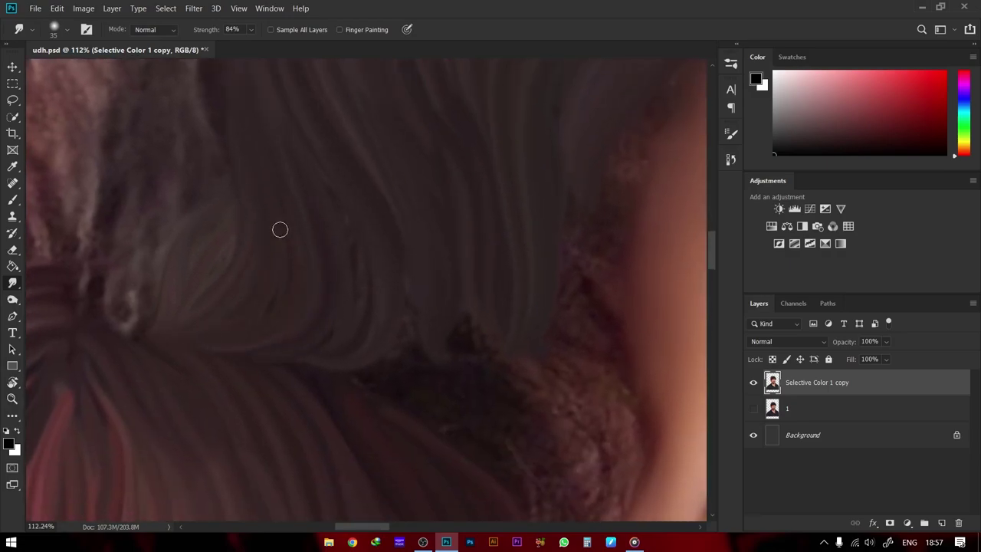
pyautogui.moveTo(400, 348)
pyautogui.mouseDown()
pyautogui.moveTo(451, 261)
pyautogui.moveTo(396, 394)
pyautogui.moveTo(377, 392)
pyautogui.moveTo(360, 285)
pyautogui.mouseUp()
pyautogui.press('h')
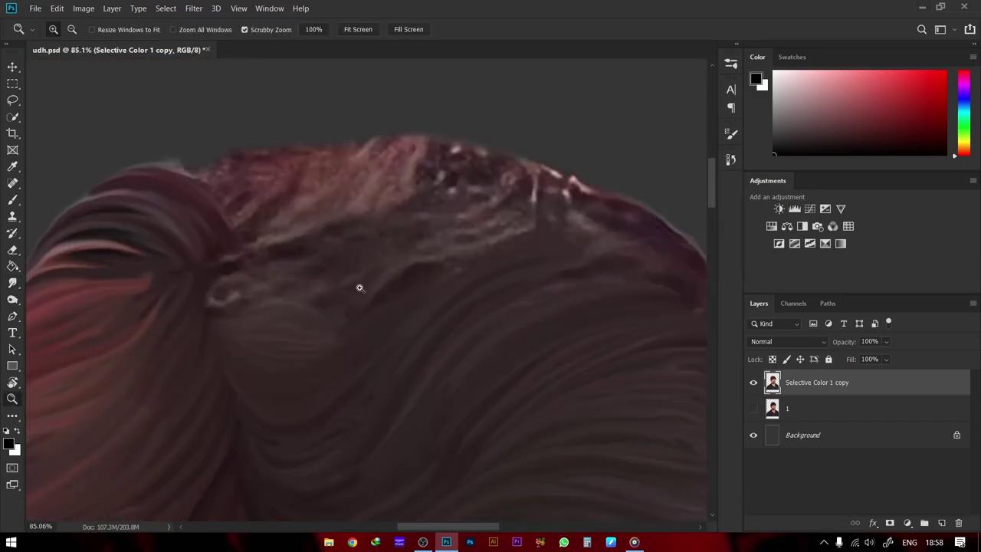
pyautogui.press('r')
pyautogui.click(158, 360)
pyautogui.press('z')
pyautogui.moveTo(159, 360); pyautogui.dragTo(84, 281)
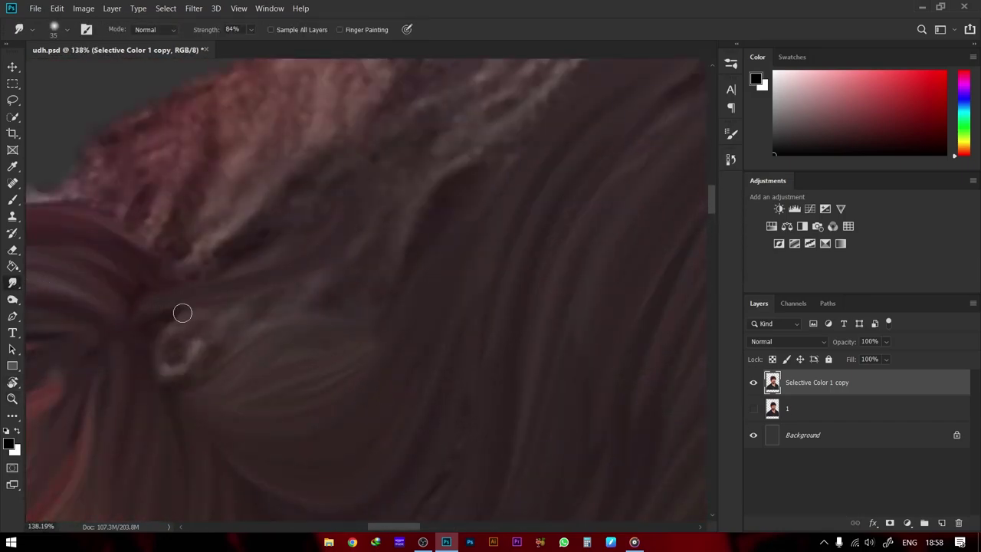
# Blend the light strands into the surrounding upper hair
pyautogui.moveTo(188, 322)
pyautogui.mouseDown()
pyautogui.moveTo(289, 305)
pyautogui.moveTo(201, 355)
pyautogui.moveTo(346, 322)
pyautogui.moveTo(402, 281)
pyautogui.mouseUp()
pyautogui.scroll(3, 390, 343)
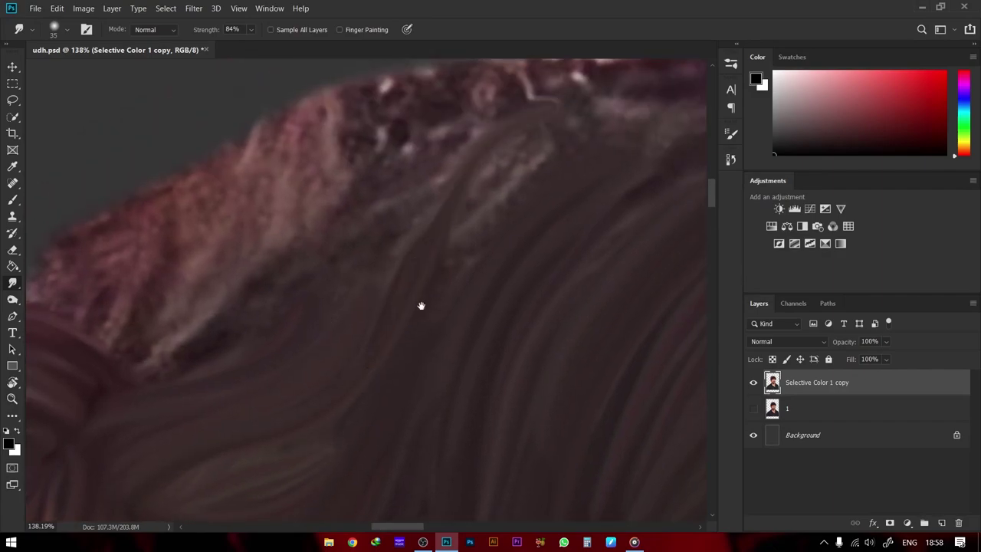
pyautogui.scroll(2, 344, 299)
pyautogui.moveTo(345, 298)
pyautogui.mouseDown()
pyautogui.moveTo(559, 169)
pyautogui.moveTo(611, 204)
pyautogui.moveTo(653, 191)
pyautogui.moveTo(671, 210)
pyautogui.mouseUp()
pyautogui.press('z')
pyautogui.moveTo(510, 296)
pyautogui.mouseDown()
pyautogui.moveTo(466, 346)
pyautogui.moveTo(373, 285)
pyautogui.moveTo(401, 289)
pyautogui.mouseUp()
# Blend away bright flecks, smoothing the strands up to the hair's top edge
pyautogui.moveTo(324, 396)
pyautogui.mouseDown()
pyautogui.moveTo(341, 233)
pyautogui.moveTo(361, 292)
pyautogui.moveTo(537, 130)
pyautogui.mouseUp()
pyautogui.moveTo(368, 386); pyautogui.dragTo(490, 176)
pyautogui.moveTo(424, 346); pyautogui.dragTo(567, 115)
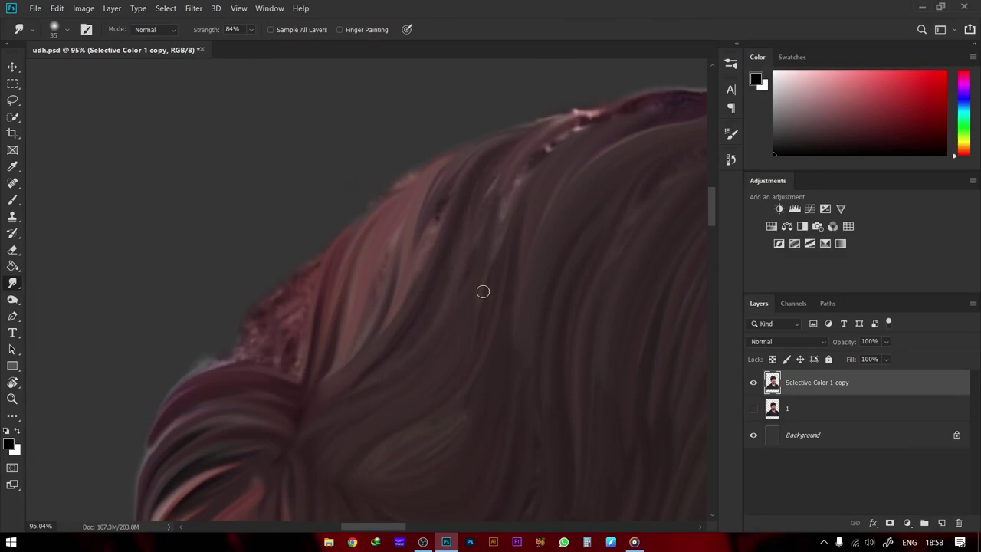
pyautogui.moveTo(482, 289); pyautogui.dragTo(636, 104)
pyautogui.moveTo(399, 228)
pyautogui.mouseDown()
pyautogui.moveTo(309, 359)
pyautogui.moveTo(379, 214)
pyautogui.moveTo(325, 258)
pyautogui.mouseUp()
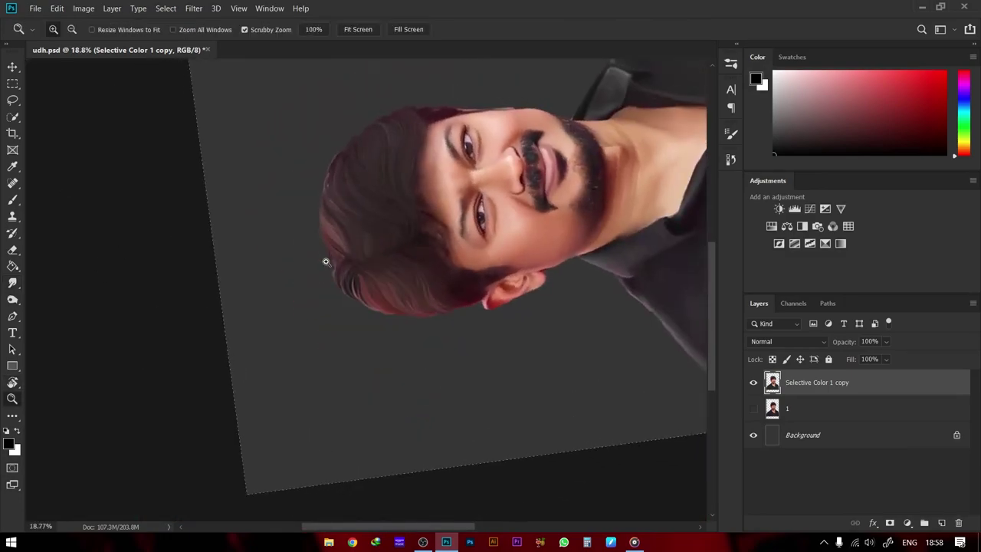
# Select a region along the hair edge with Quick Selection, then clear the selection
pyautogui.press('w')
pyautogui.click(351, 256)
pyautogui.hotkey('ctrl', 'd')
pyautogui.press('e')
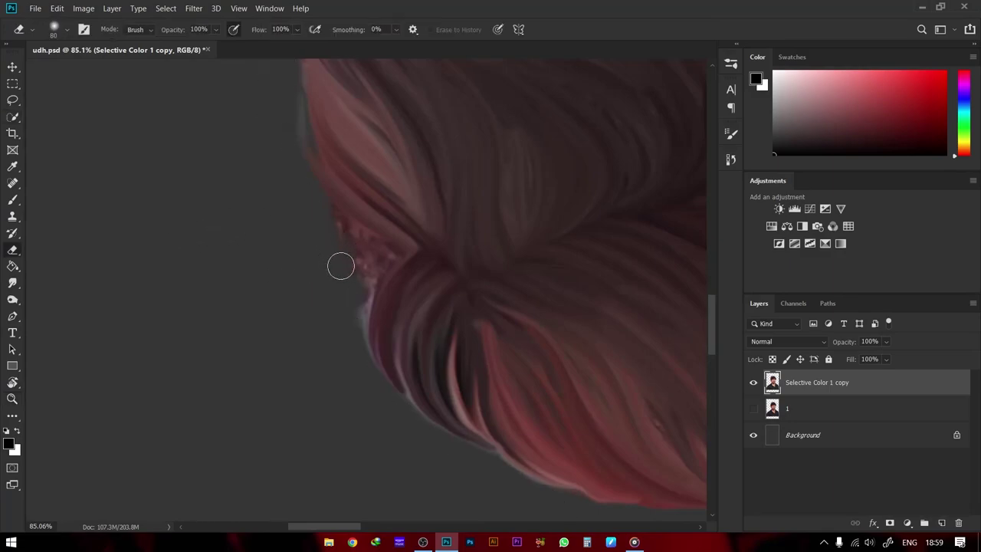
pyautogui.press('Escape')
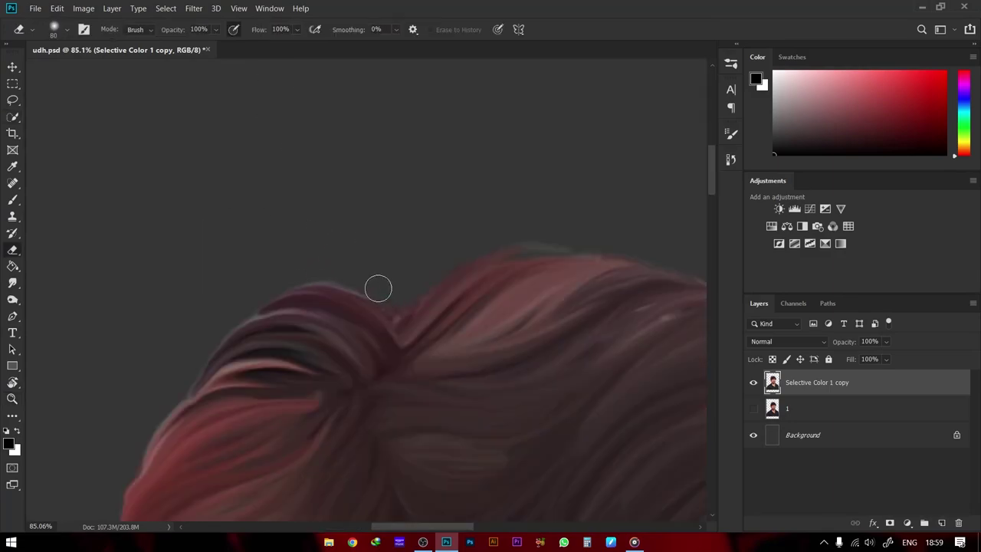
pyautogui.moveTo(322, 217); pyautogui.dragTo(388, 197)
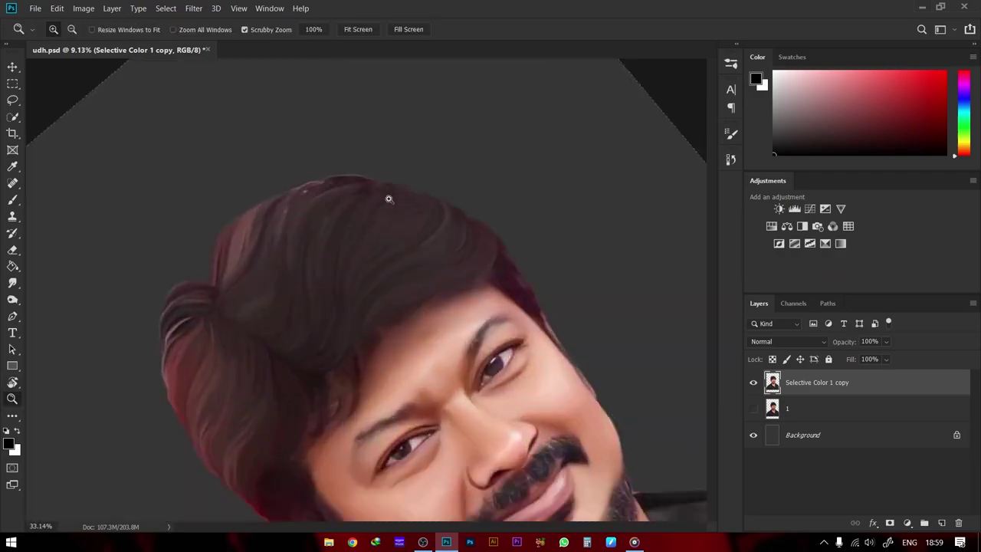
# Zoom out to the whole image and rotate the canvas to a new angle
pyautogui.press('r')
pyautogui.scroll(3, 171, 221)
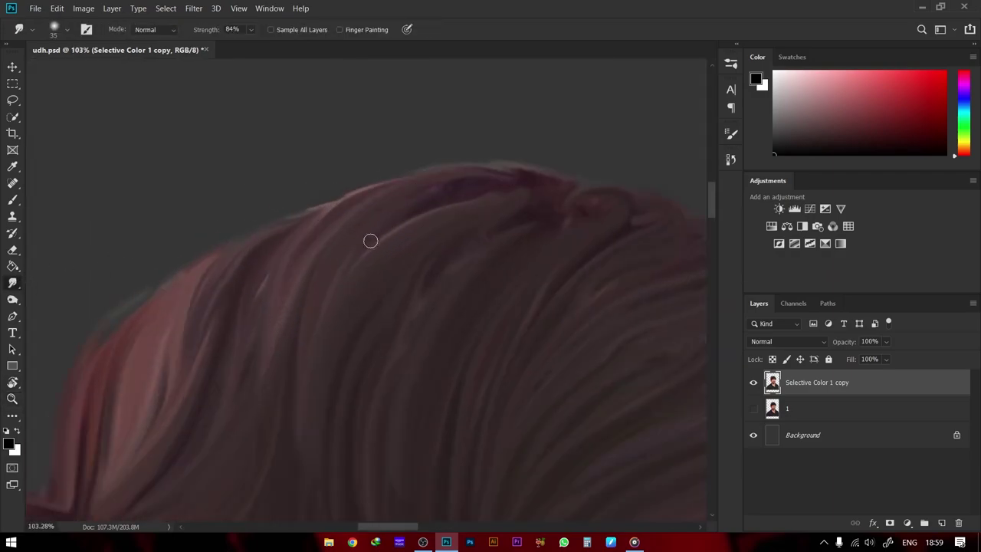
pyautogui.press('z')
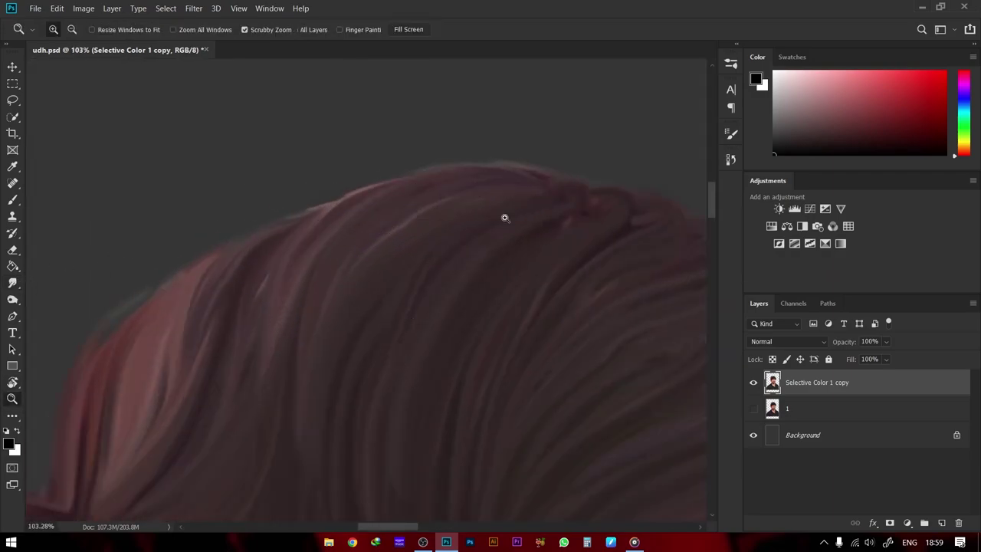
pyautogui.moveTo(504, 217); pyautogui.dragTo(243, 89)
pyautogui.press('r')
pyautogui.moveTo(312, 226); pyautogui.dragTo(345, 169)
pyautogui.press('z')
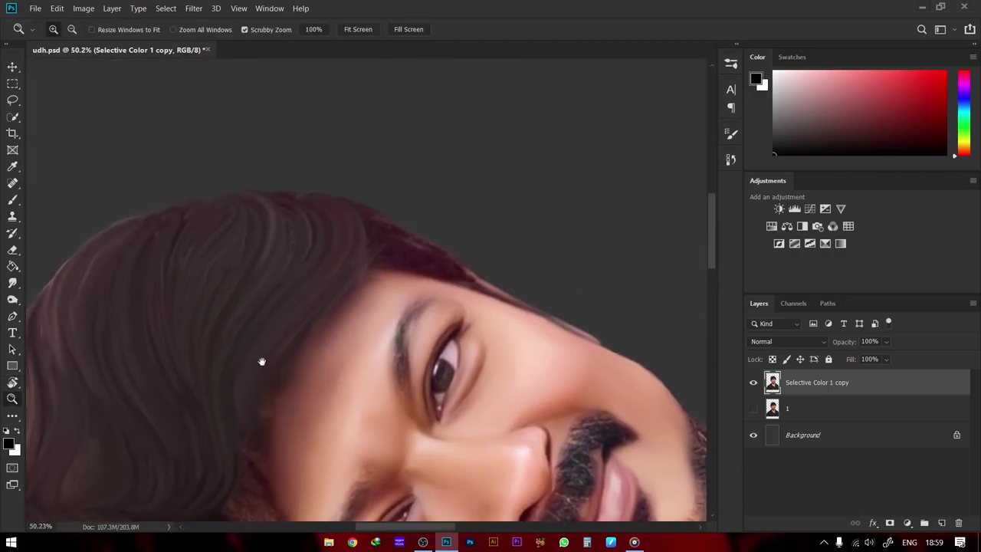
pyautogui.moveTo(31, 239); pyautogui.dragTo(50, 238)
# Level the forehead and zoom in on the hair edge near the neck
pyautogui.press('z')
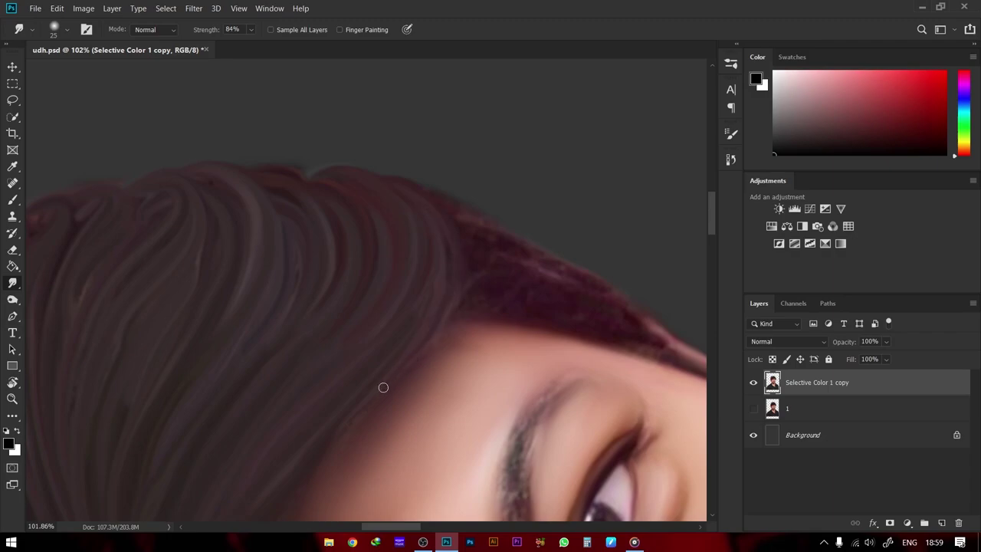
pyautogui.moveTo(384, 386); pyautogui.dragTo(330, 279)
pyautogui.press('z')
pyautogui.click(259, 381)
pyautogui.click(225, 350)
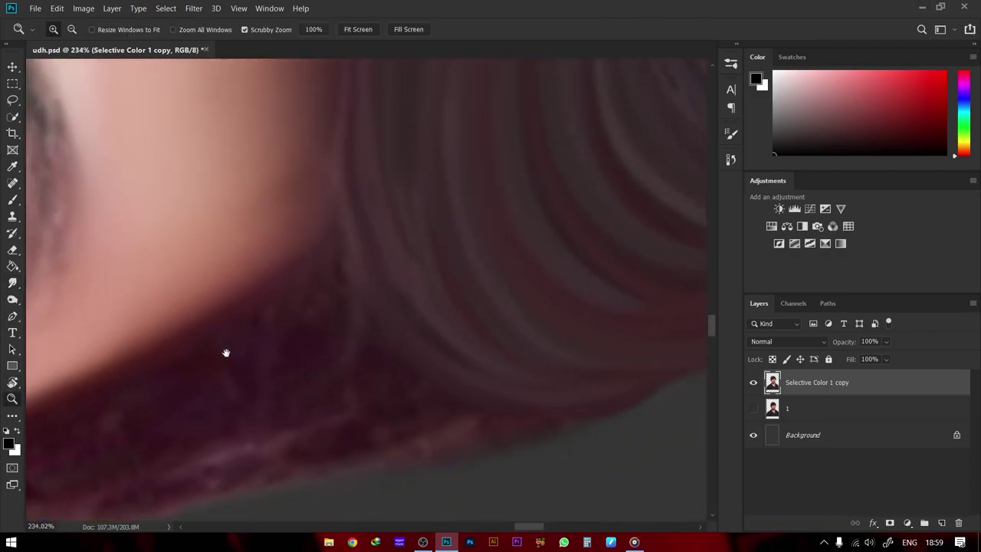
pyautogui.press('z')
# Smudge the hair strands down toward the collar, then view the hair and forehead wider
pyautogui.moveTo(403, 224); pyautogui.dragTo(387, 345)
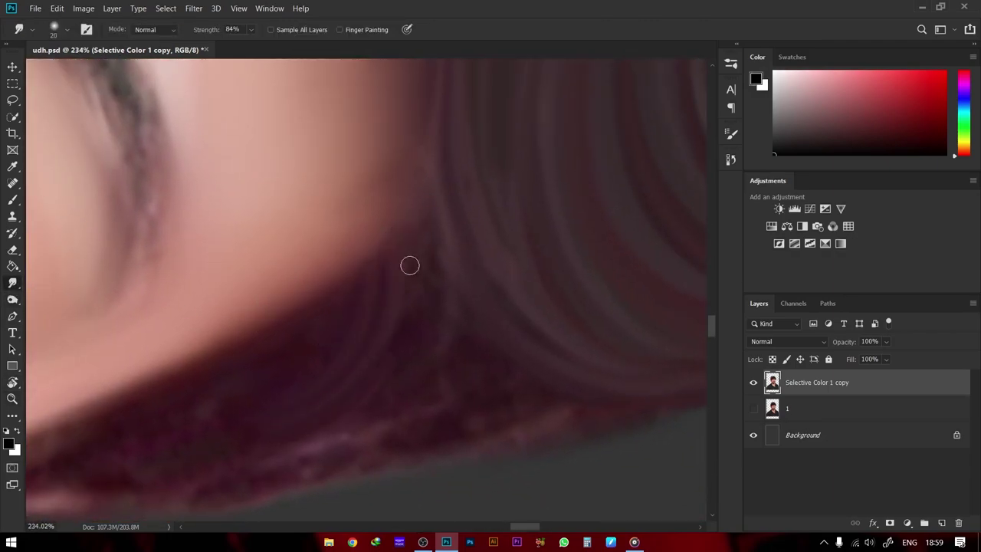
pyautogui.moveTo(414, 306); pyautogui.dragTo(353, 429)
pyautogui.press('z')
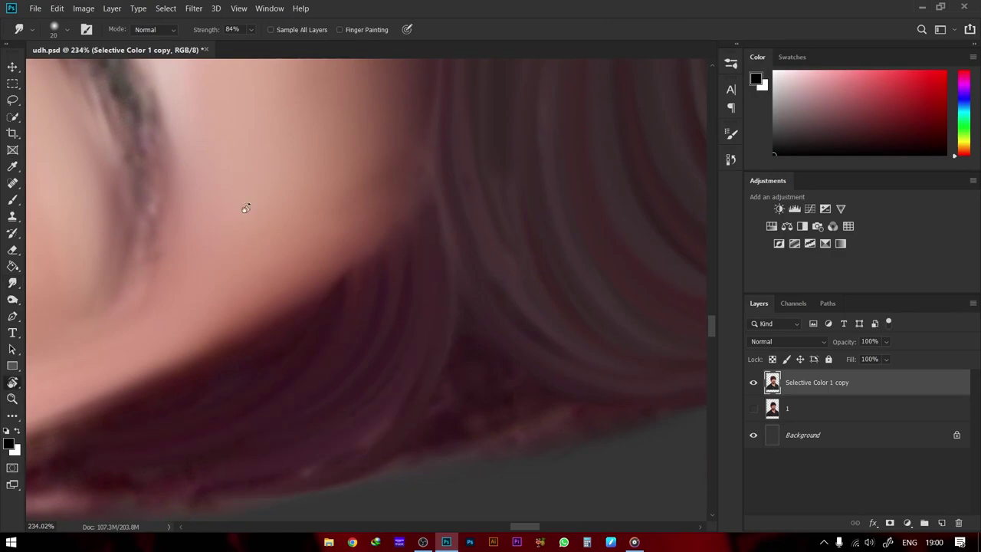
pyautogui.moveTo(243, 208)
pyautogui.mouseDown()
pyautogui.moveTo(415, 251)
pyautogui.moveTo(322, 308)
pyautogui.mouseUp()
pyautogui.press('z')
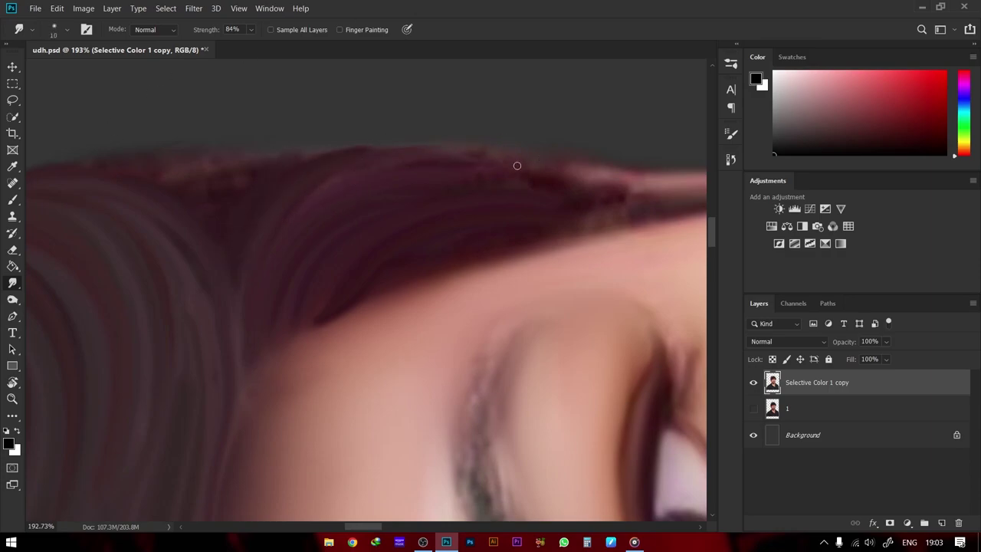
# Pan the view right and zoom back onto the face
pyautogui.hscroll(5, 419, 163)
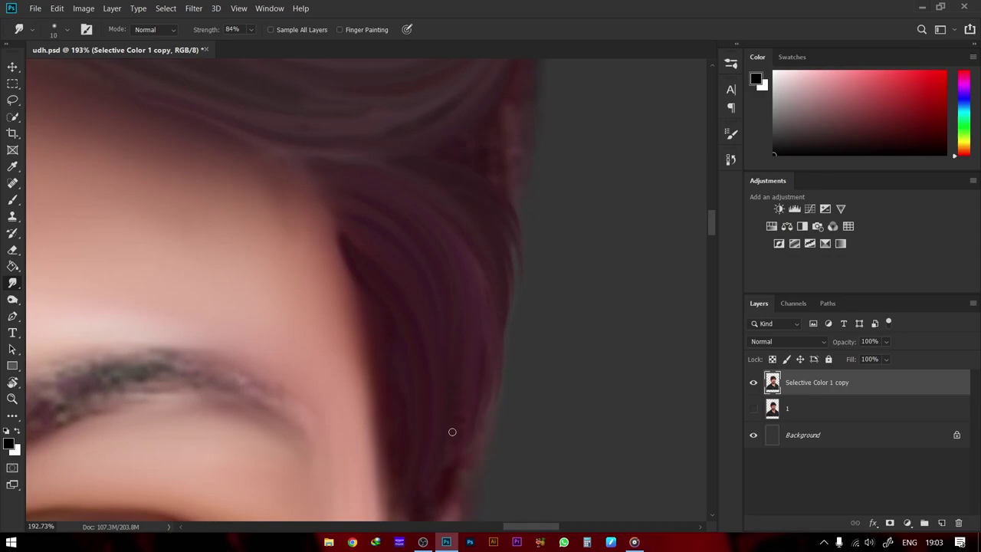
pyautogui.press('z')
pyautogui.moveTo(379, 304); pyautogui.dragTo(178, 245)
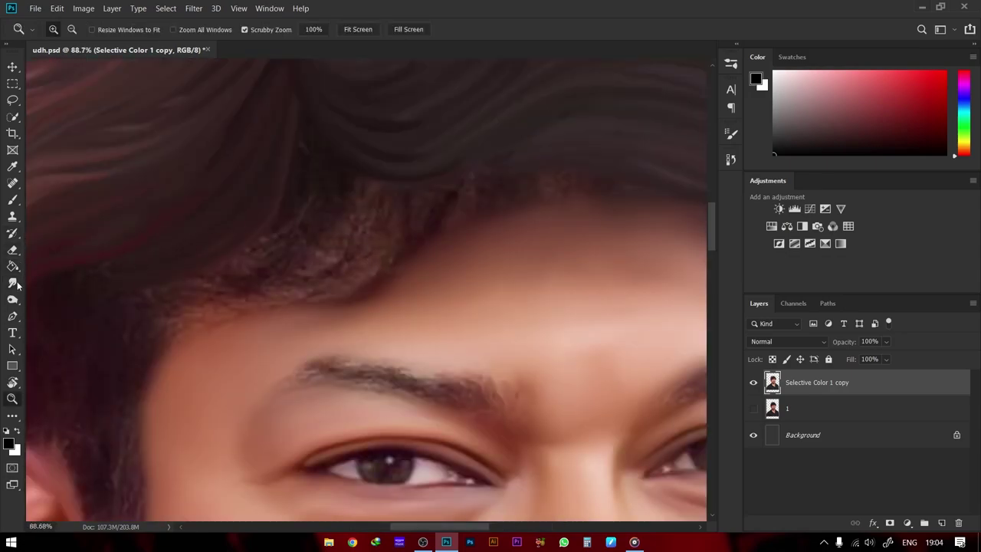
# Blend the hair edge above the eyebrow into the forehead skin
pyautogui.click(13, 284)
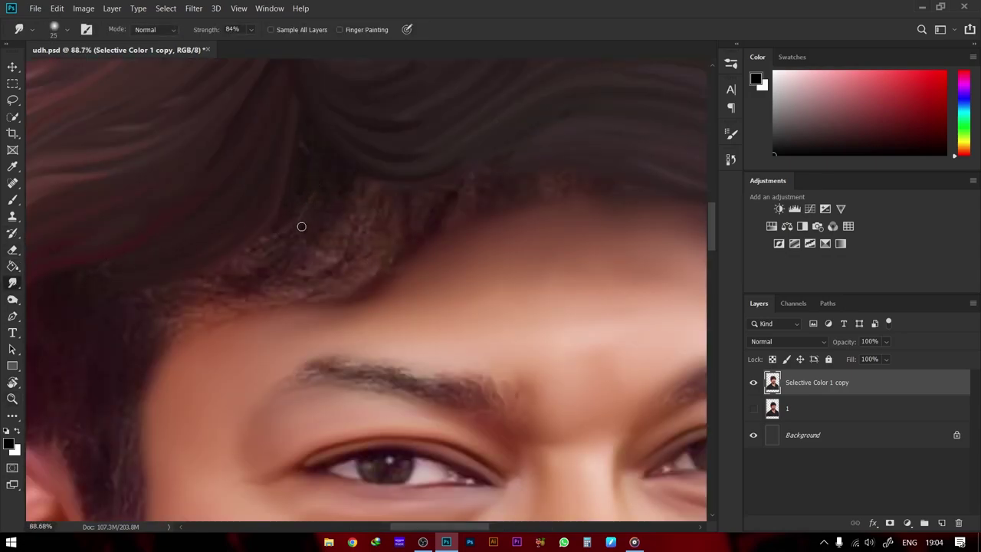
pyautogui.moveTo(301, 227)
pyautogui.mouseDown()
pyautogui.moveTo(214, 302)
pyautogui.moveTo(364, 192)
pyautogui.mouseUp()
pyautogui.moveTo(329, 292); pyautogui.dragTo(395, 215)
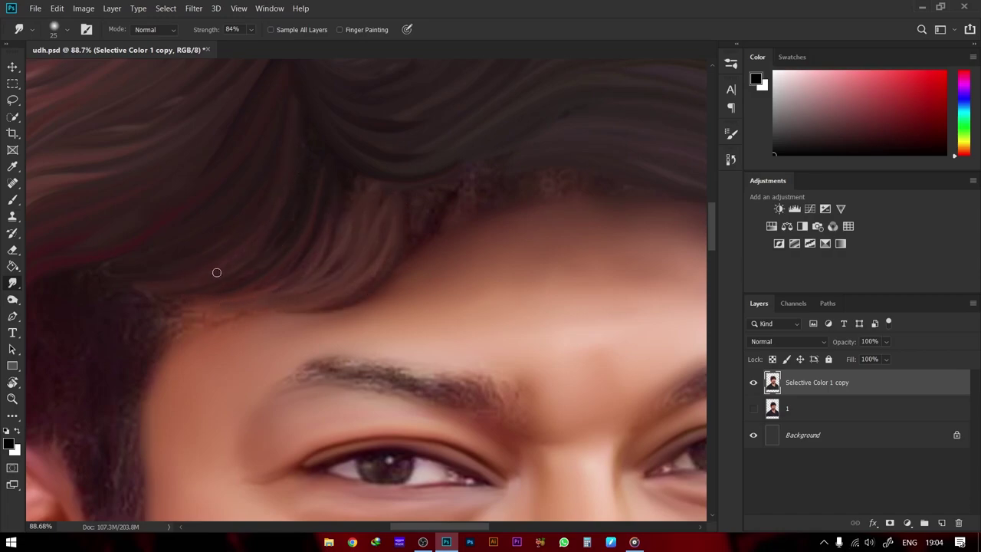
pyautogui.press('r')
pyautogui.moveTo(280, 158)
pyautogui.mouseDown()
pyautogui.moveTo(263, 219)
pyautogui.moveTo(301, 355)
pyautogui.mouseUp()
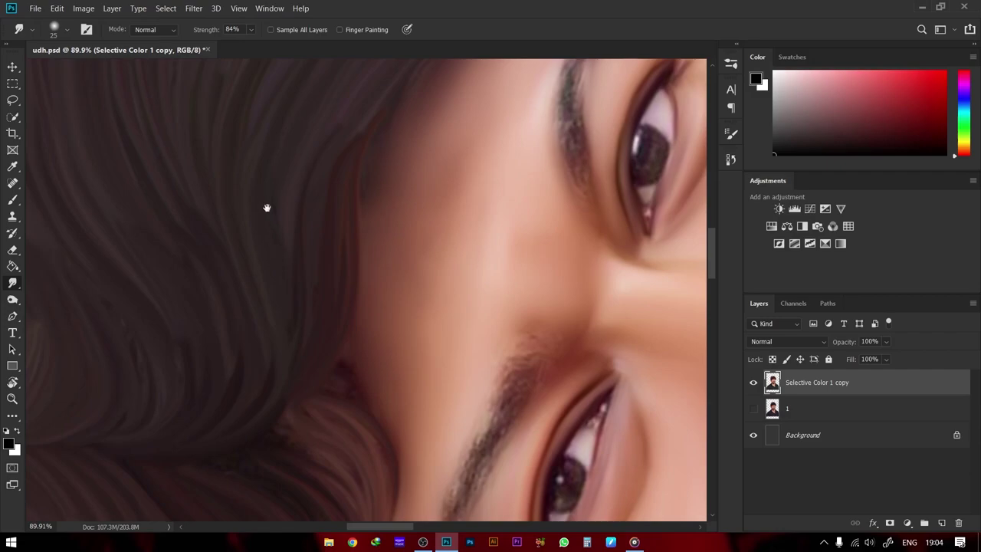
pyautogui.moveTo(267, 208); pyautogui.dragTo(272, 344)
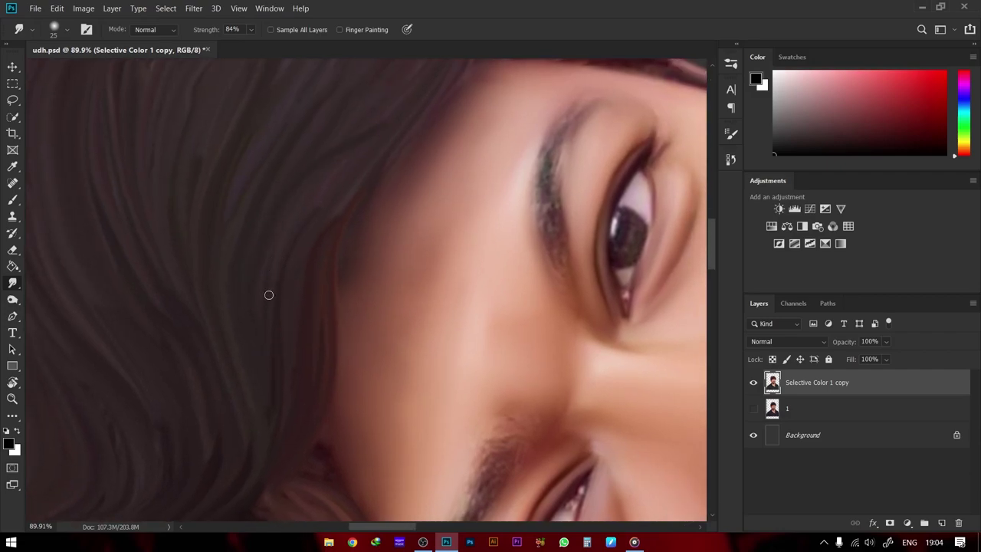
# Pull hair strands down and further over the forehead skin
pyautogui.scroll(-5, 318, 201)
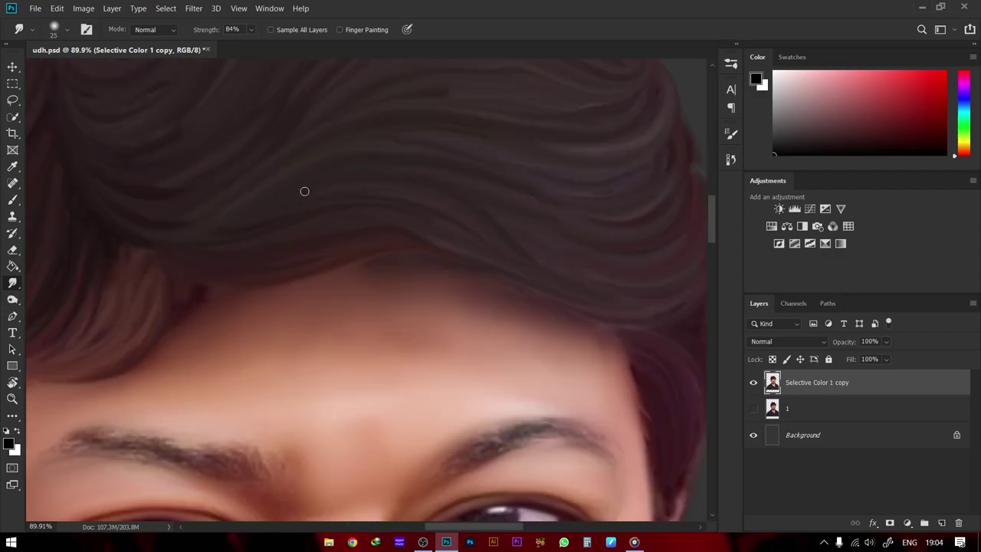
pyautogui.scroll(5, 285, 230)
pyautogui.moveTo(389, 217); pyautogui.dragTo(222, 351)
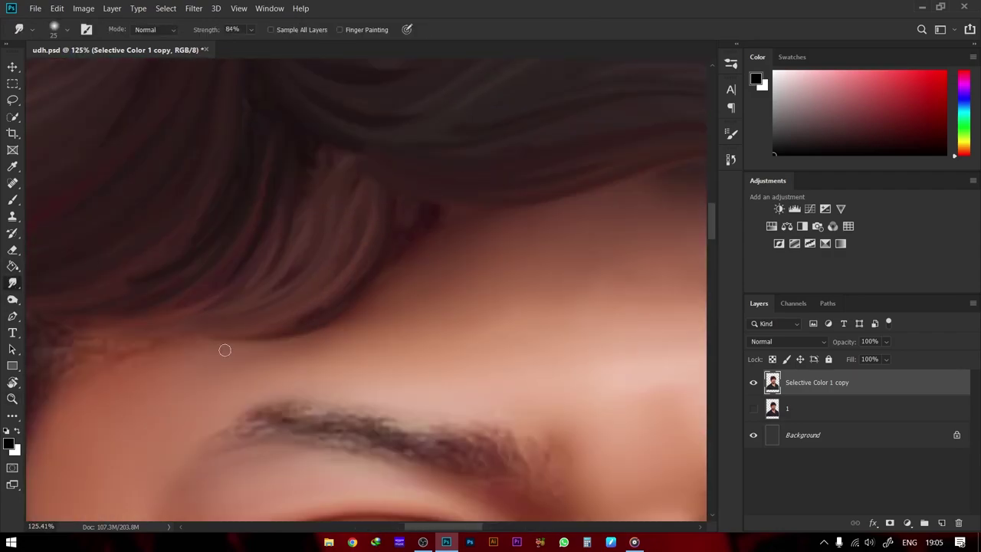
pyautogui.moveTo(287, 258)
pyautogui.mouseDown()
pyautogui.moveTo(191, 308)
pyautogui.moveTo(115, 326)
pyautogui.mouseUp()
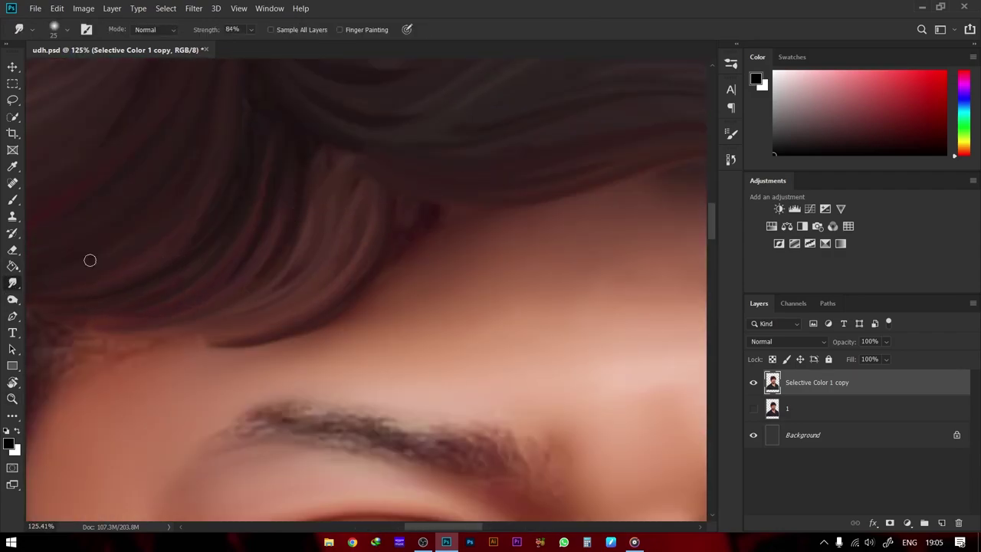
pyautogui.press('z')
pyautogui.scroll(-5, 266, 199)
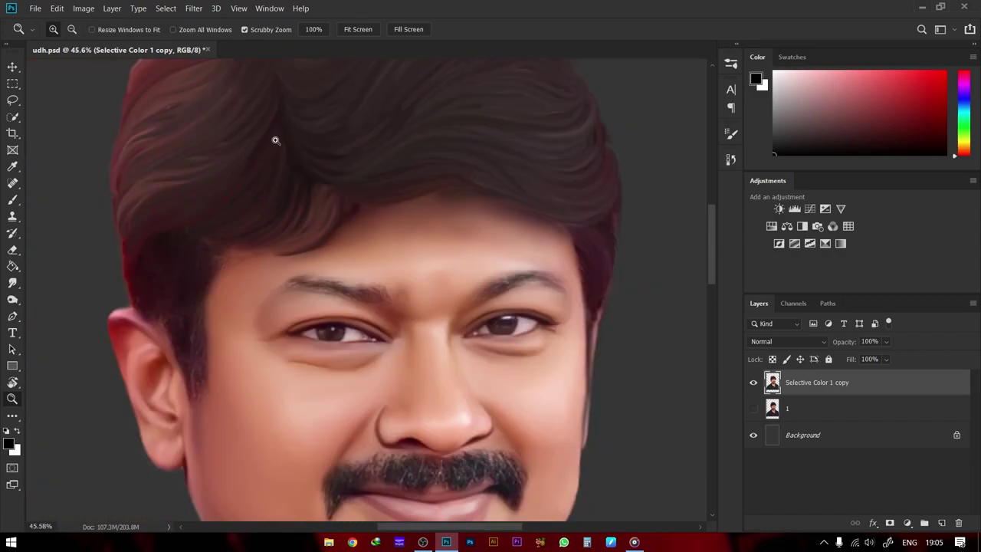
# Smudge the hairline above the ear upward, then fit the image in view
pyautogui.scroll(2, 317, 202)
pyautogui.scroll(3, 358, 228)
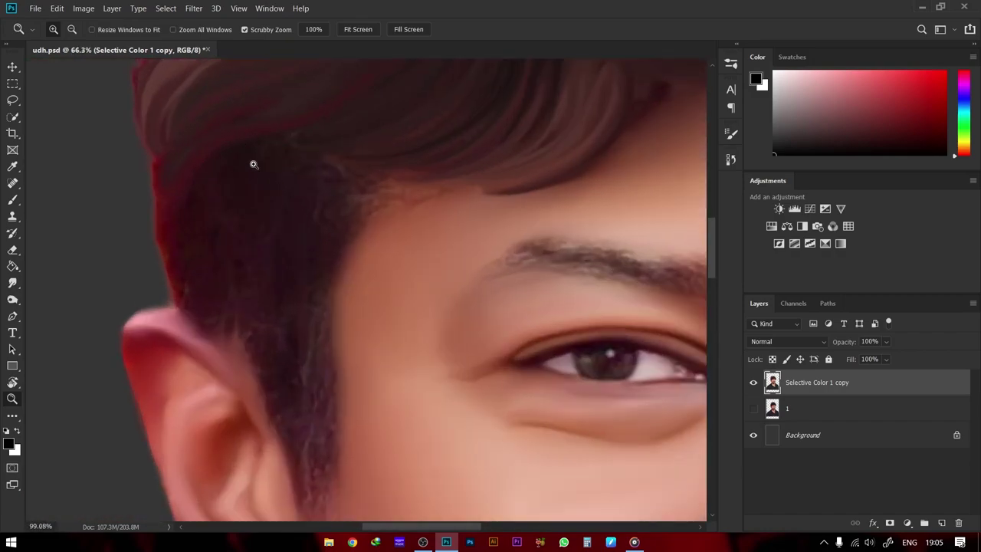
pyautogui.press('r')
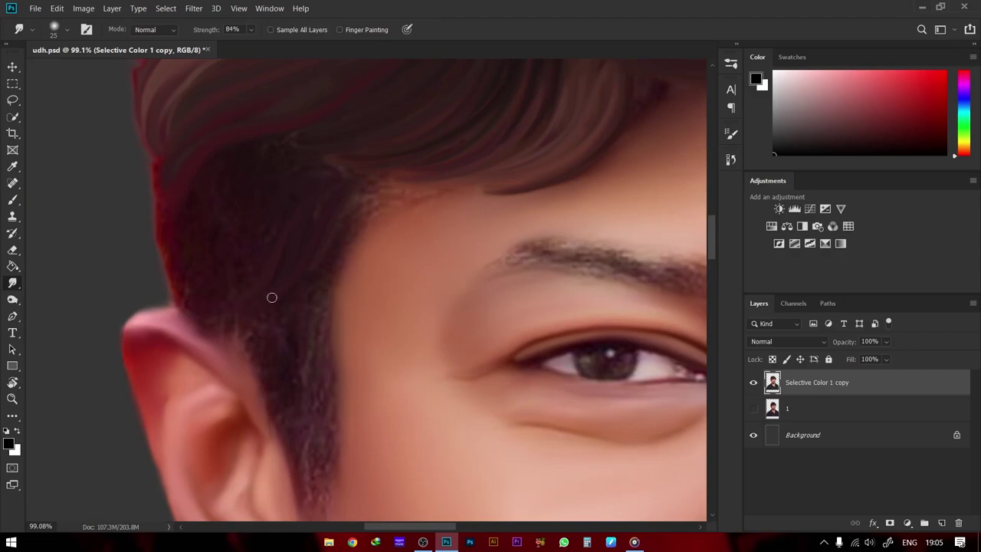
pyautogui.moveTo(175, 298); pyautogui.dragTo(201, 269)
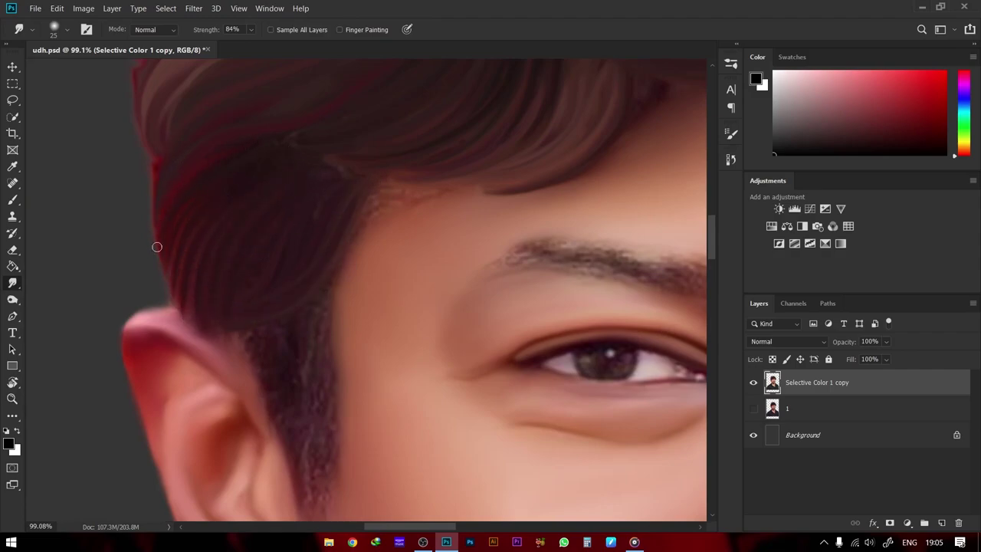
pyautogui.press('z')
pyautogui.hotkey('ctrl', '0')
pyautogui.click(311, 226)
pyautogui.moveTo(311, 226)
pyautogui.mouseDown()
pyautogui.moveTo(188, 124)
pyautogui.moveTo(248, 180)
pyautogui.moveTo(305, 175)
pyautogui.moveTo(311, 276)
pyautogui.mouseUp()
# Smudge hair strands down along the ear and check the whole face
pyautogui.press('r')
pyautogui.press('z')
pyautogui.hotkey('ctrl', '0')
pyautogui.press('r')
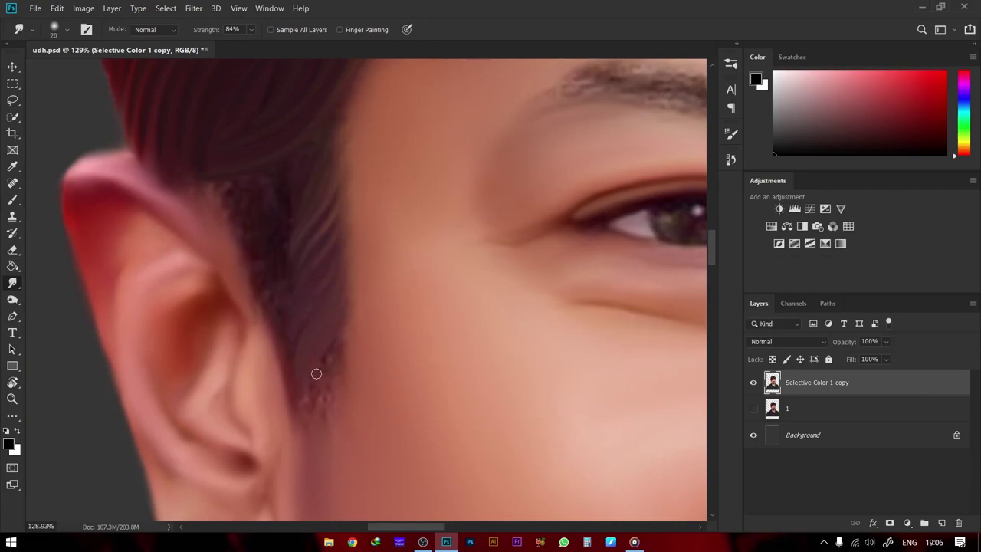
pyautogui.moveTo(268, 331); pyautogui.dragTo(289, 373)
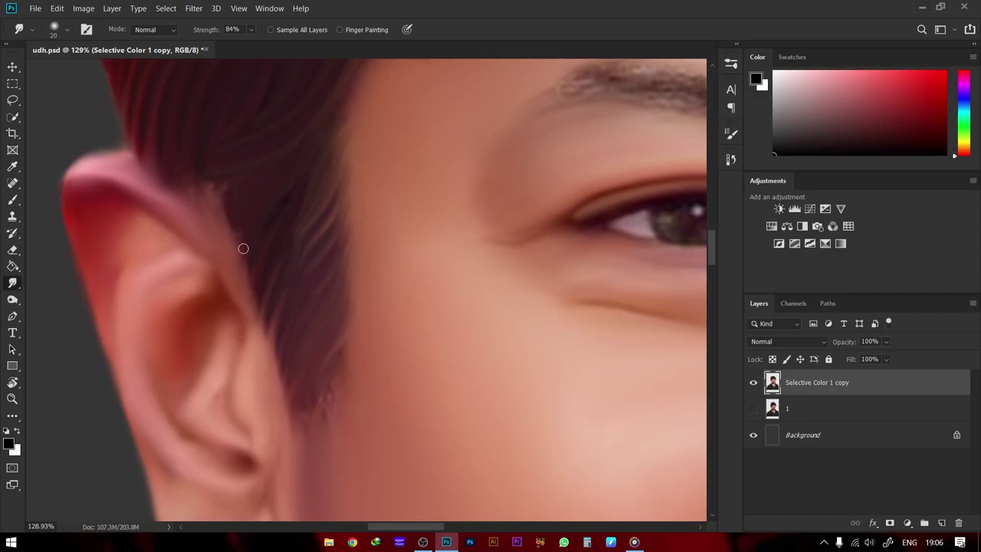
pyautogui.press('z')
pyautogui.hotkey('ctrl', '0')
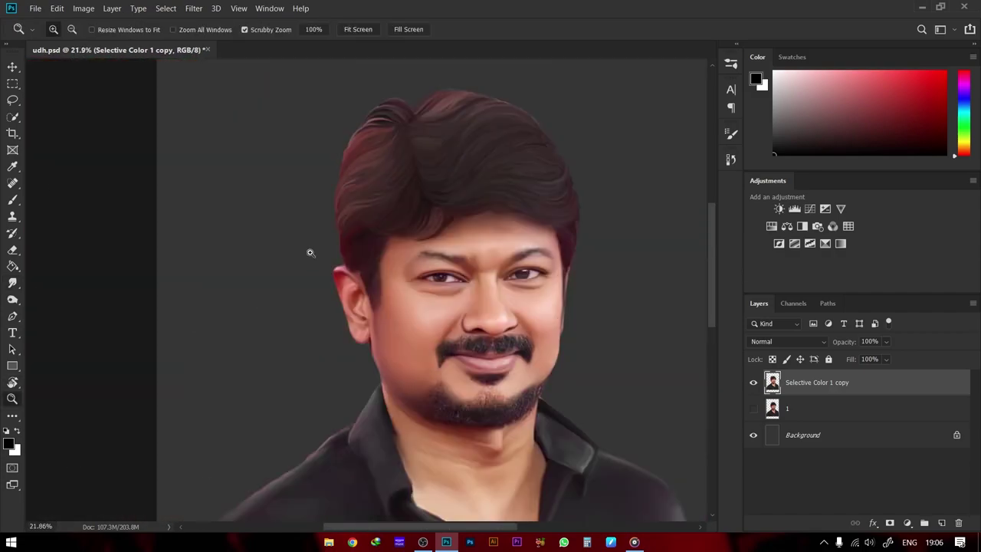
# Smudge the moustache hairs into long up-right strands, including the lower-left part
pyautogui.hotkey('ctrl', '+')
pyautogui.moveTo(434, 245); pyautogui.dragTo(537, 244)
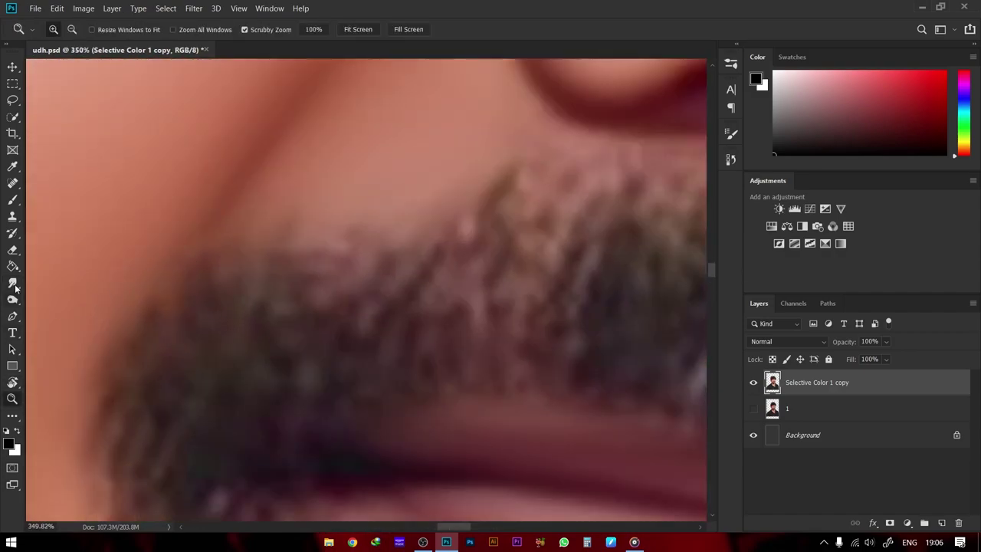
pyautogui.press('r')
pyautogui.moveTo(215, 297); pyautogui.dragTo(368, 224)
pyautogui.moveTo(245, 381); pyautogui.dragTo(499, 210)
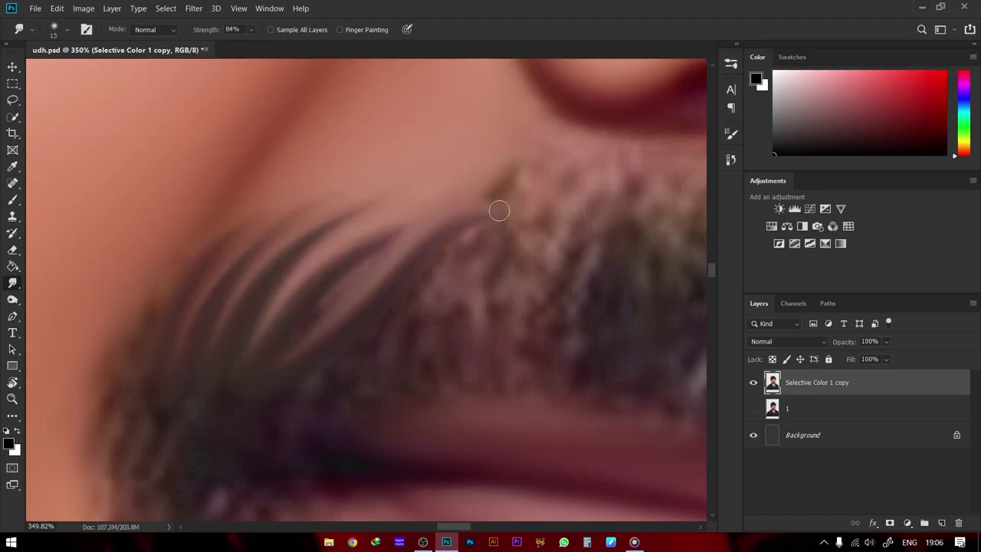
pyautogui.moveTo(337, 368); pyautogui.dragTo(552, 192)
pyautogui.moveTo(355, 392); pyautogui.dragTo(613, 215)
pyautogui.moveTo(189, 340)
pyautogui.mouseDown()
pyautogui.moveTo(145, 467)
pyautogui.moveTo(189, 438)
pyautogui.moveTo(254, 423)
pyautogui.moveTo(295, 337)
pyautogui.moveTo(337, 287)
pyautogui.mouseUp()
# Smudge another strand across the moustache, then zoom out and back in to check it
pyautogui.hscroll(5, 337, 287)
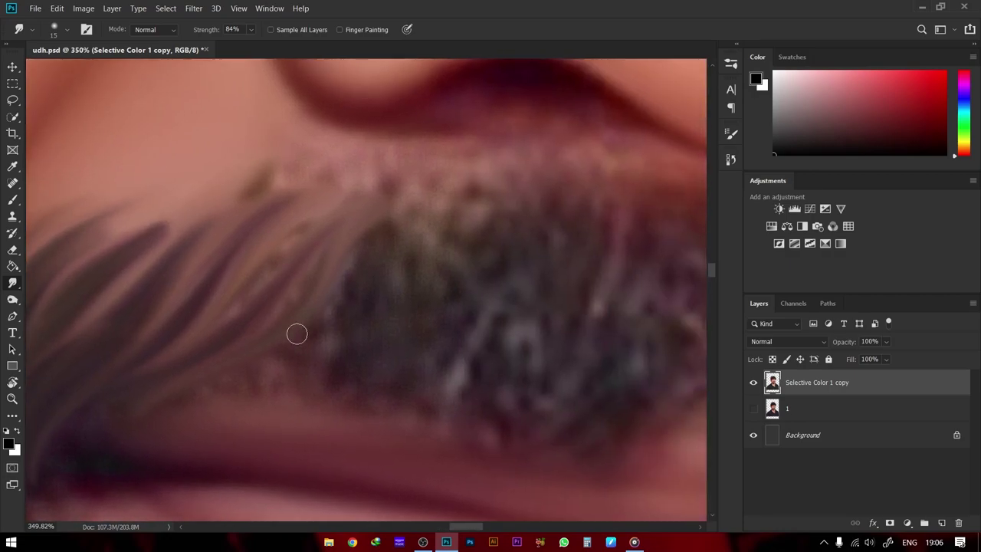
pyautogui.moveTo(298, 333)
pyautogui.mouseDown()
pyautogui.moveTo(339, 355)
pyautogui.moveTo(454, 285)
pyautogui.mouseUp()
pyautogui.press('z')
pyautogui.hotkey('ctrl', '0')
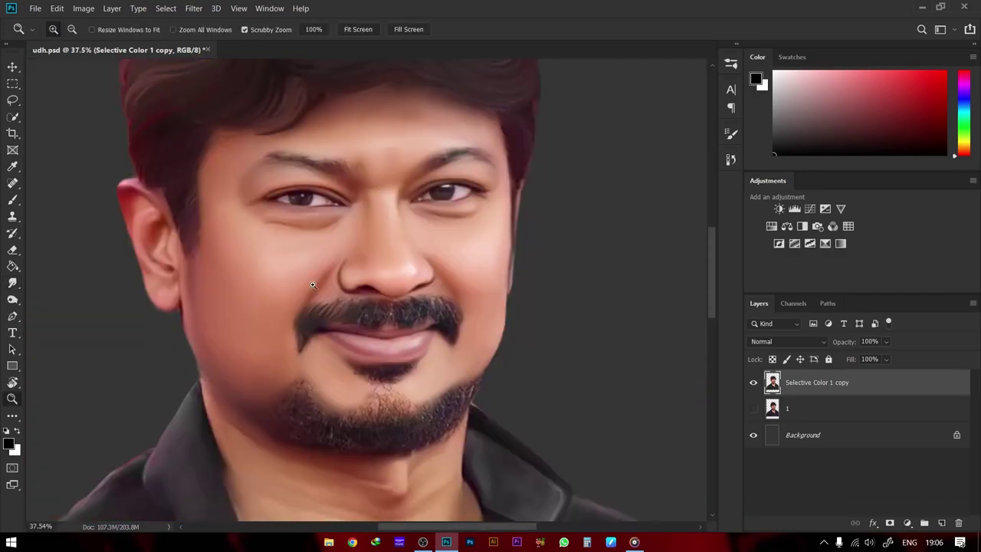
pyautogui.press('r')
pyautogui.moveTo(230, 429); pyautogui.dragTo(320, 412)
pyautogui.press('z')
pyautogui.moveTo(338, 302); pyautogui.dragTo(429, 302)
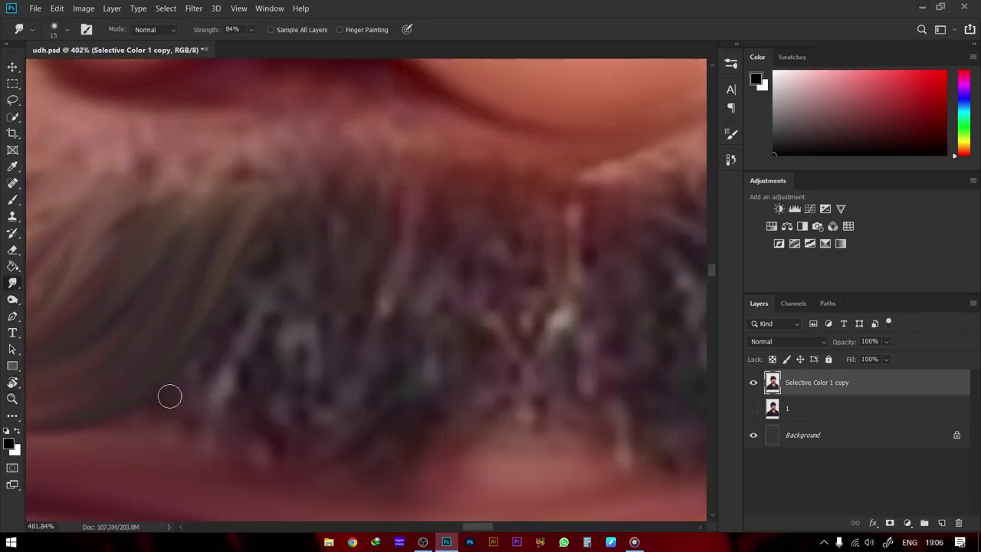
# Curve dark strands upward along the moustache's left edge and reshape its lower edge
pyautogui.moveTo(281, 410); pyautogui.dragTo(296, 389)
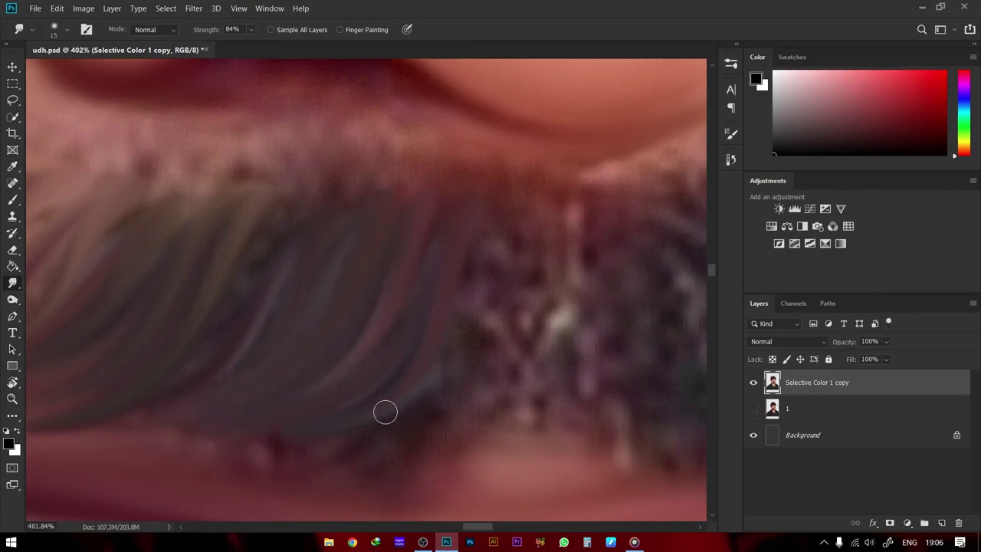
pyautogui.moveTo(385, 412); pyautogui.dragTo(491, 253)
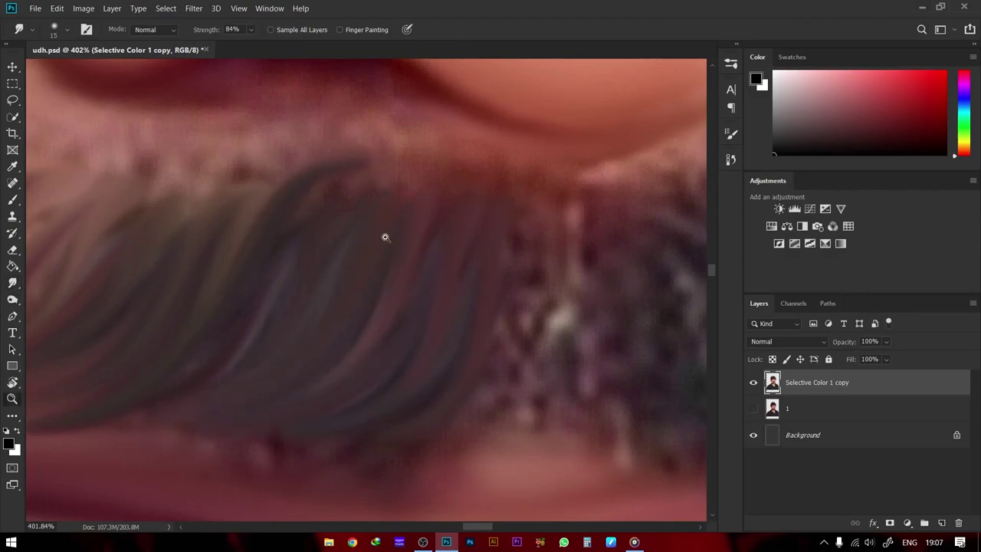
pyautogui.moveTo(385, 235)
pyautogui.mouseDown()
pyautogui.moveTo(307, 258)
pyautogui.moveTo(394, 276)
pyautogui.mouseUp()
pyautogui.moveTo(250, 395); pyautogui.dragTo(251, 279)
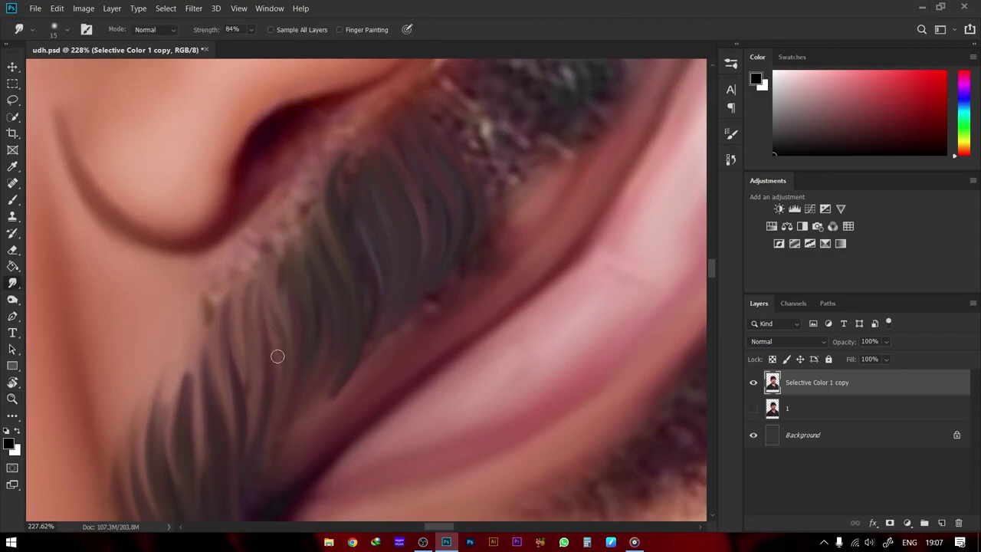
pyautogui.moveTo(276, 355); pyautogui.dragTo(297, 220)
pyautogui.moveTo(300, 423); pyautogui.dragTo(337, 375)
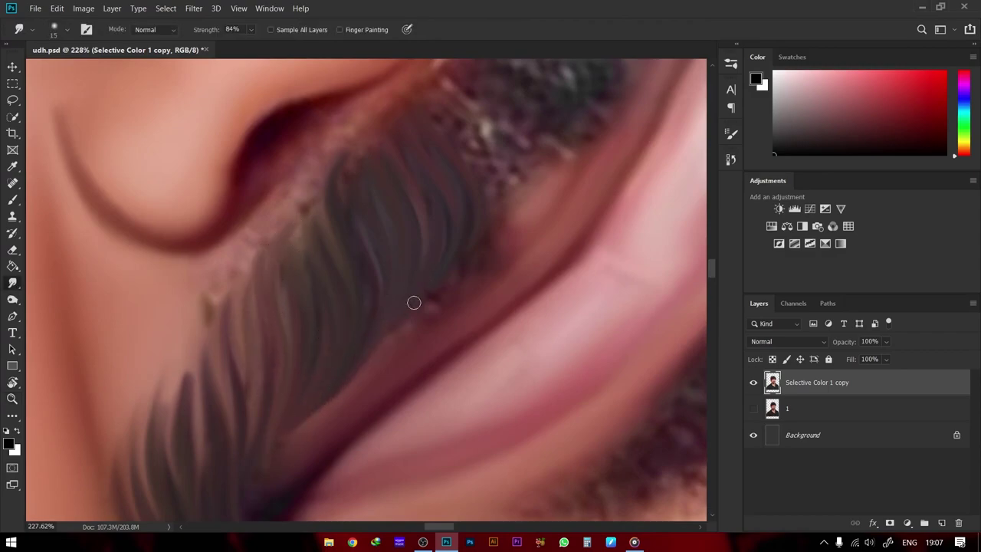
pyautogui.moveTo(414, 303); pyautogui.dragTo(330, 299)
pyautogui.moveTo(326, 232); pyautogui.dragTo(398, 234)
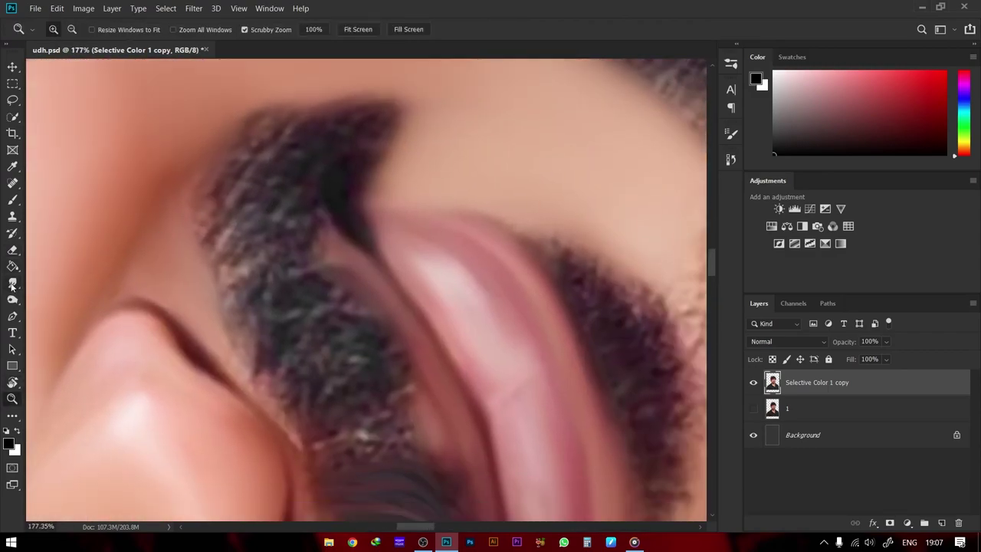
# Smudge the left moustache edge and lower moustache into smooth dark strands
pyautogui.click(12, 283)
pyautogui.moveTo(222, 272); pyautogui.dragTo(214, 219)
pyautogui.moveTo(253, 303); pyautogui.dragTo(234, 215)
pyautogui.moveTo(265, 345); pyautogui.dragTo(257, 233)
pyautogui.moveTo(283, 368)
pyautogui.mouseDown()
pyautogui.moveTo(288, 287)
pyautogui.moveTo(329, 330)
pyautogui.mouseUp()
pyautogui.moveTo(345, 368); pyautogui.dragTo(383, 330)
pyautogui.moveTo(326, 403); pyautogui.dragTo(380, 362)
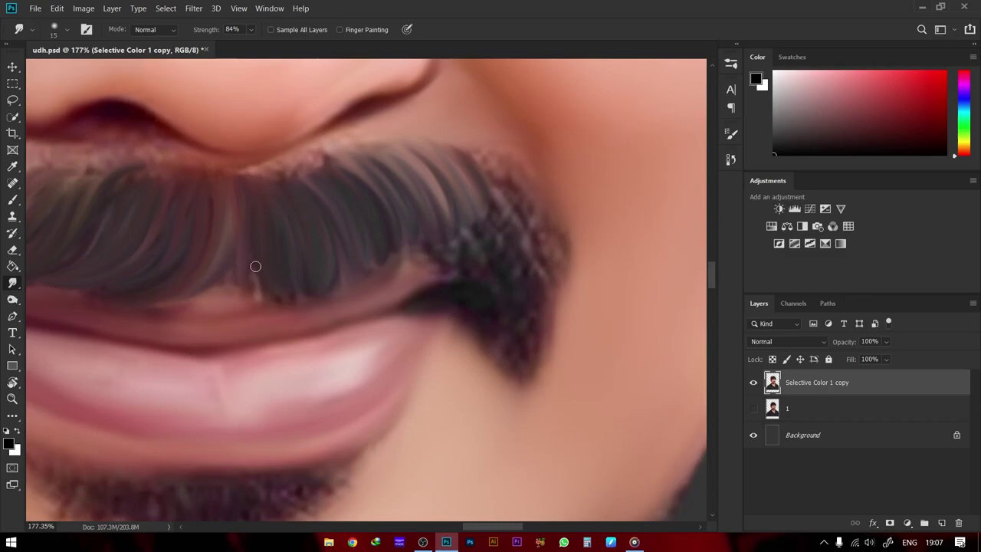
# Sweep the moustache tip into smooth streaks and review the whole face
pyautogui.moveTo(381, 184)
pyautogui.mouseDown()
pyautogui.moveTo(199, 355)
pyautogui.moveTo(288, 338)
pyautogui.moveTo(271, 412)
pyautogui.mouseUp()
pyautogui.moveTo(274, 267); pyautogui.dragTo(290, 317)
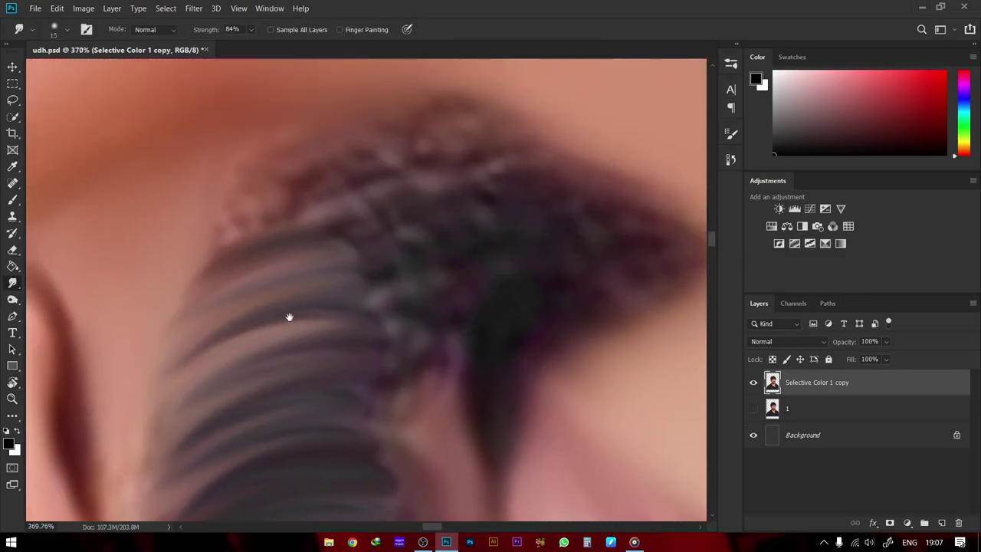
pyautogui.moveTo(469, 181); pyautogui.dragTo(184, 253)
pyautogui.moveTo(361, 230); pyautogui.dragTo(214, 281)
pyautogui.moveTo(430, 246); pyautogui.dragTo(199, 284)
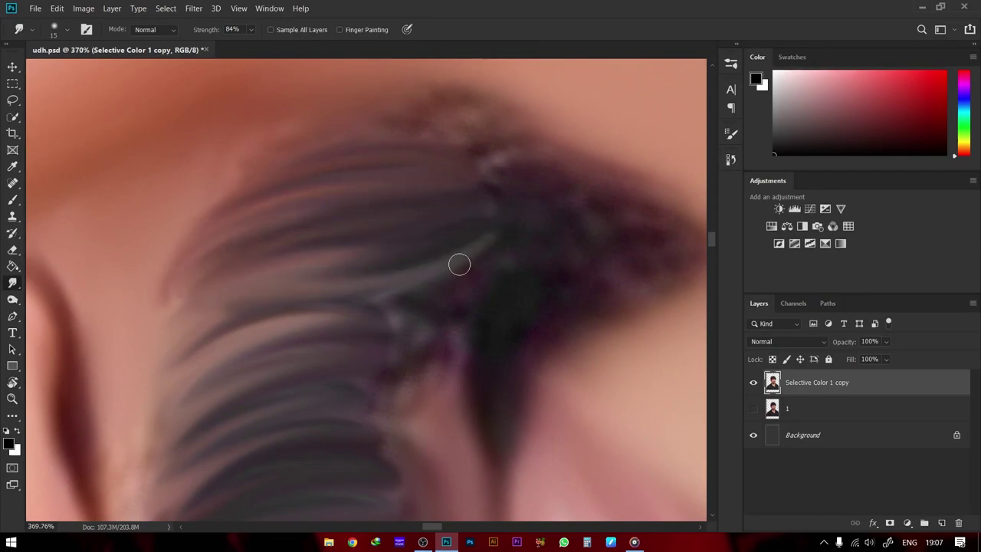
pyautogui.moveTo(491, 245); pyautogui.dragTo(168, 352)
pyautogui.press('z')
pyautogui.moveTo(381, 304)
pyautogui.mouseDown()
pyautogui.moveTo(273, 258)
pyautogui.moveTo(223, 297)
pyautogui.mouseUp()
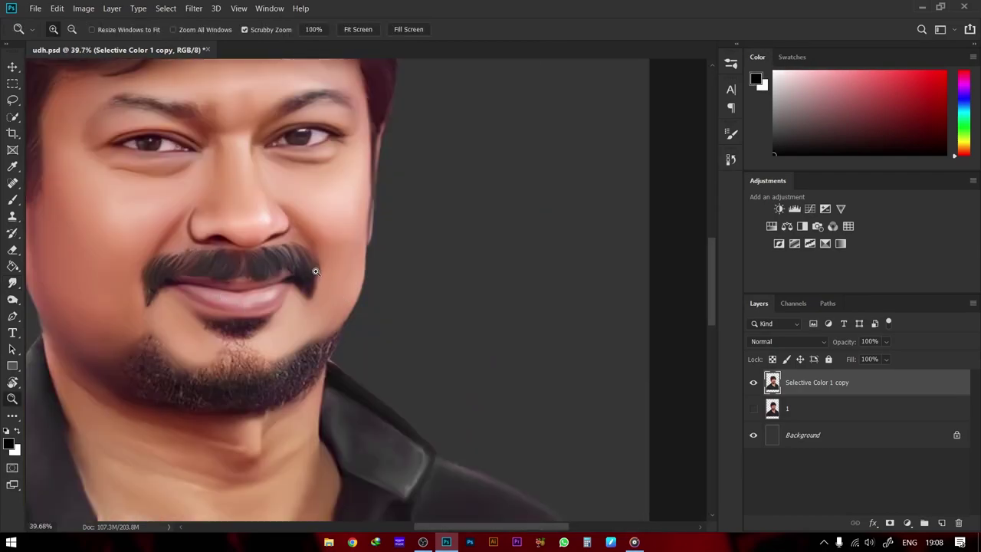
# Blend skin tones into the lower moustache strands, undoing and redoing a stray stroke
pyautogui.moveTo(315, 271); pyautogui.dragTo(429, 268)
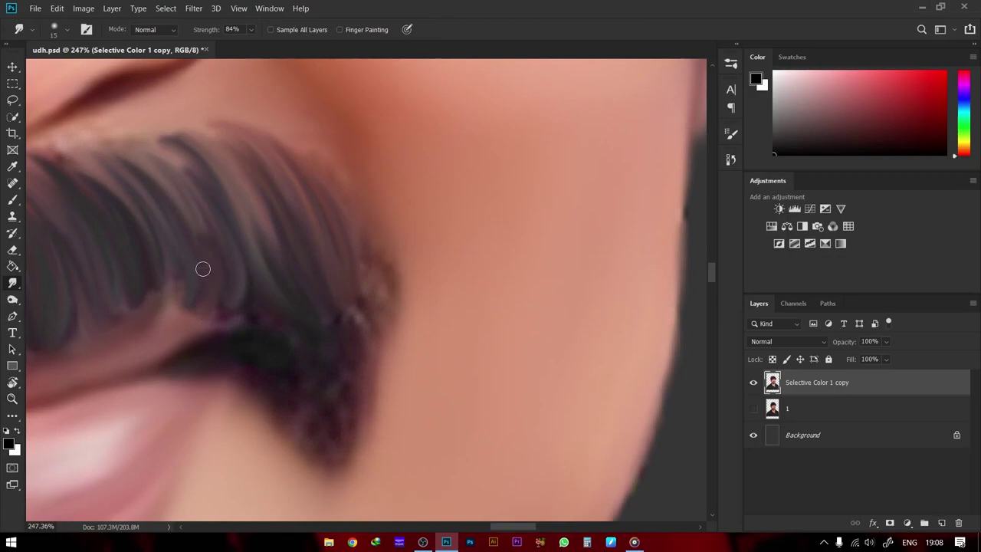
pyautogui.press('z')
pyautogui.moveTo(202, 291); pyautogui.dragTo(154, 291)
pyautogui.moveTo(270, 301)
pyautogui.mouseDown()
pyautogui.moveTo(335, 281)
pyautogui.moveTo(270, 301)
pyautogui.moveTo(309, 422)
pyautogui.mouseUp()
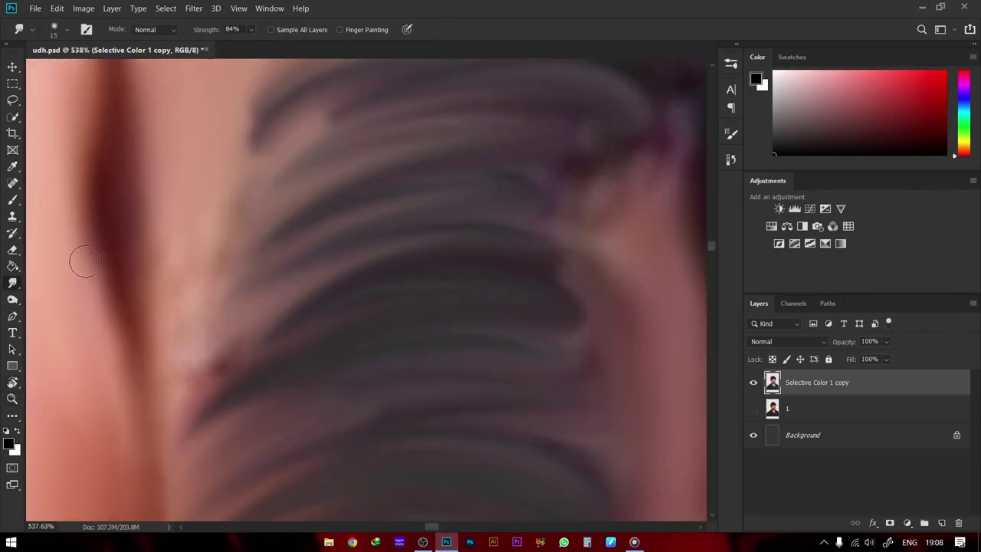
pyautogui.moveTo(207, 381); pyautogui.dragTo(388, 291)
pyautogui.moveTo(194, 430); pyautogui.dragTo(363, 355)
pyautogui.moveTo(230, 419); pyautogui.dragTo(317, 279)
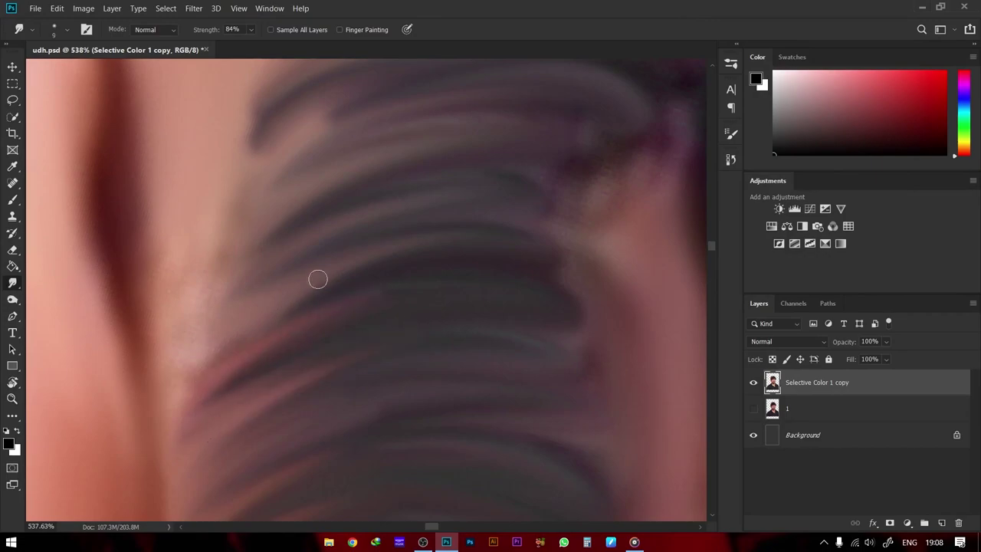
pyautogui.moveTo(230, 322)
pyautogui.mouseDown()
pyautogui.moveTo(402, 245)
pyautogui.moveTo(274, 307)
pyautogui.mouseUp()
pyautogui.hotkey('ctrl', 'z')
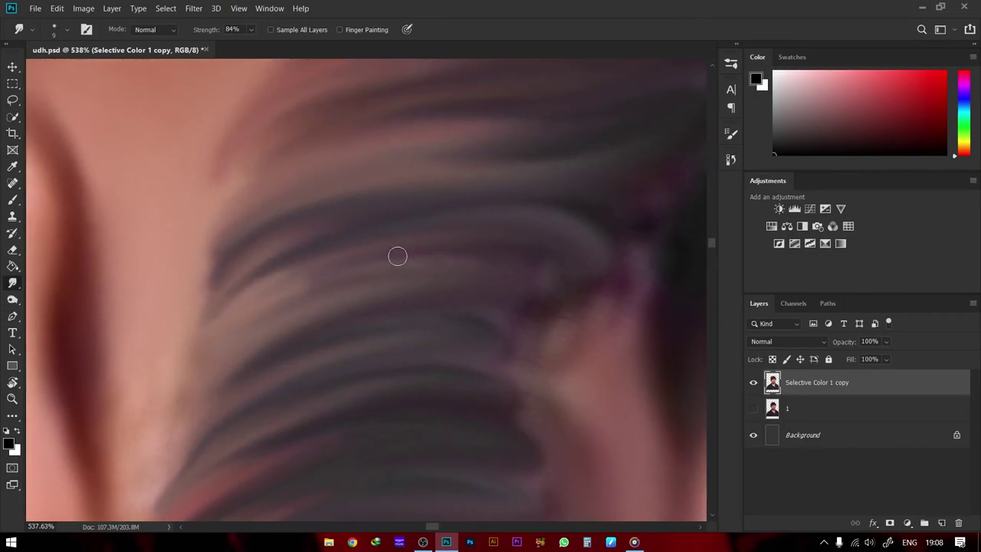
pyautogui.moveTo(396, 256)
pyautogui.mouseDown()
pyautogui.moveTo(186, 418)
pyautogui.moveTo(291, 361)
pyautogui.mouseUp()
# Smudge dark hair streaks into the moustache and review the whole portrait
pyautogui.hotkey('ctrl', '0')
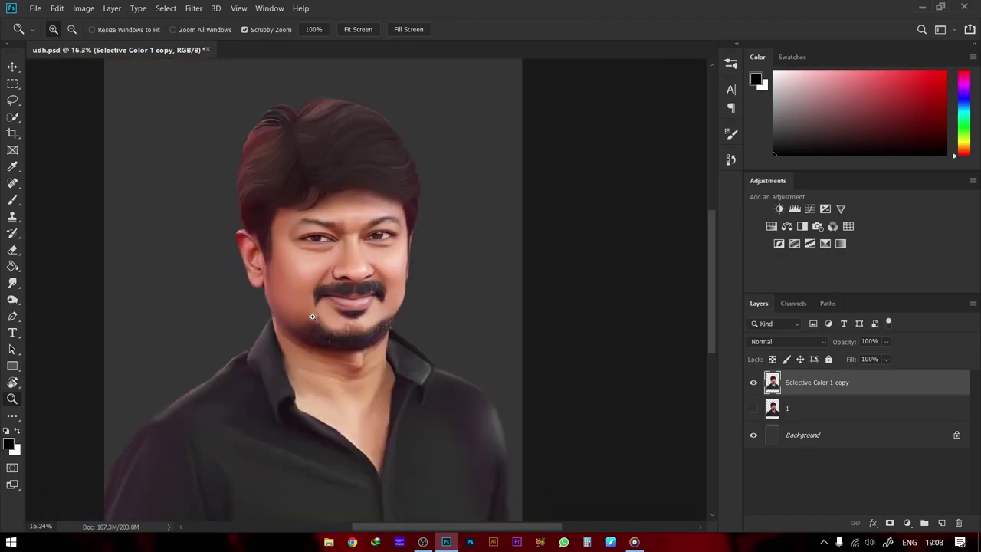
pyautogui.moveTo(349, 296); pyautogui.dragTo(460, 296)
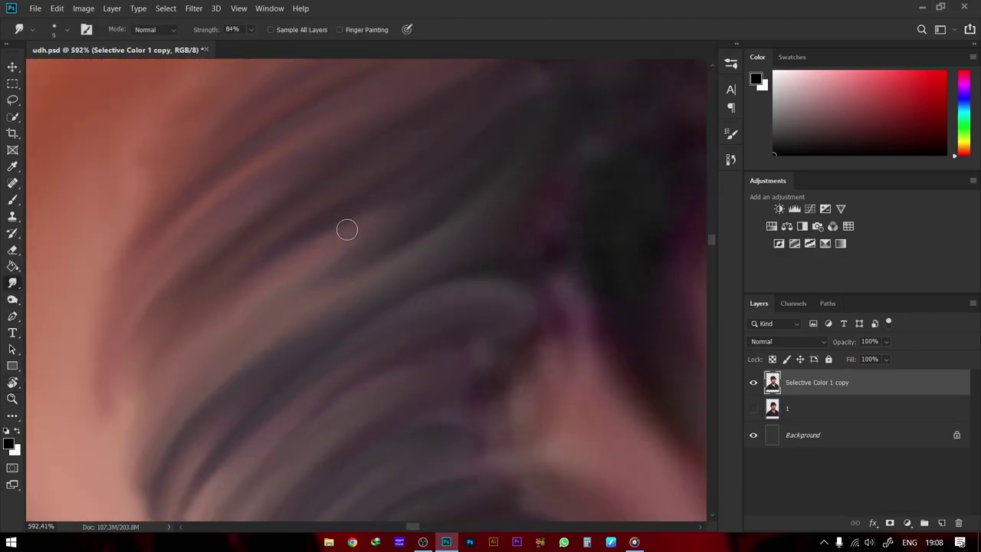
pyautogui.moveTo(367, 239); pyautogui.dragTo(308, 262)
pyautogui.moveTo(200, 350)
pyautogui.mouseDown()
pyautogui.moveTo(309, 268)
pyautogui.moveTo(364, 266)
pyautogui.moveTo(388, 276)
pyautogui.moveTo(214, 174)
pyautogui.mouseUp()
pyautogui.press('z')
pyautogui.moveTo(428, 322); pyautogui.dragTo(196, 203)
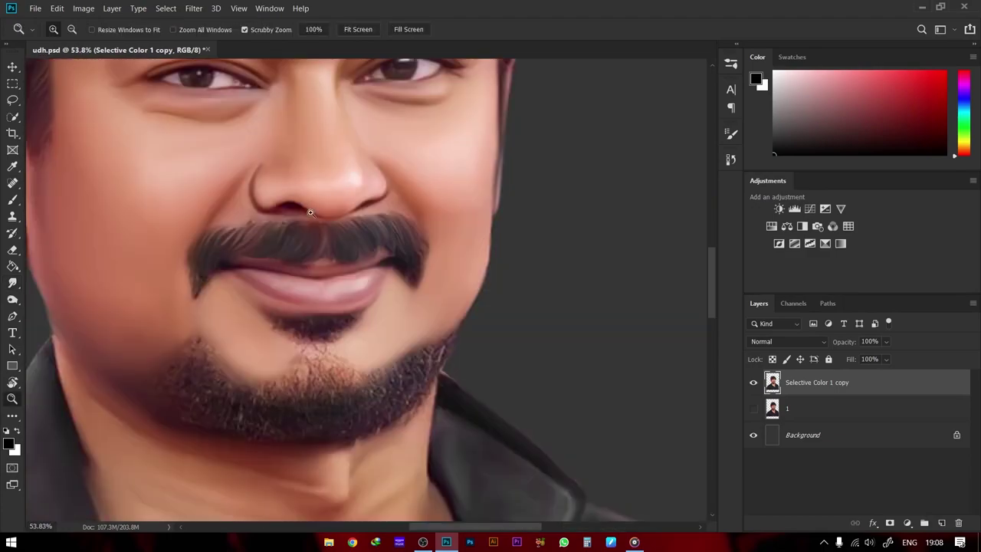
pyautogui.moveTo(309, 260)
pyautogui.mouseDown()
pyautogui.moveTo(361, 260)
pyautogui.moveTo(306, 260)
pyautogui.mouseUp()
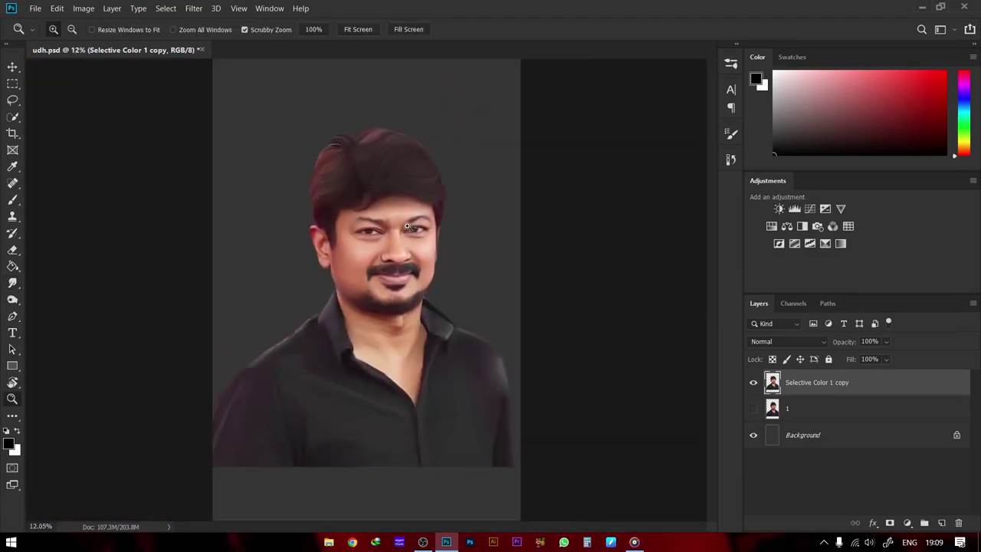
# Pull hair-like streaks along both eyebrows toward their tails
pyautogui.moveTo(372, 188); pyautogui.dragTo(429, 188)
pyautogui.press('r')
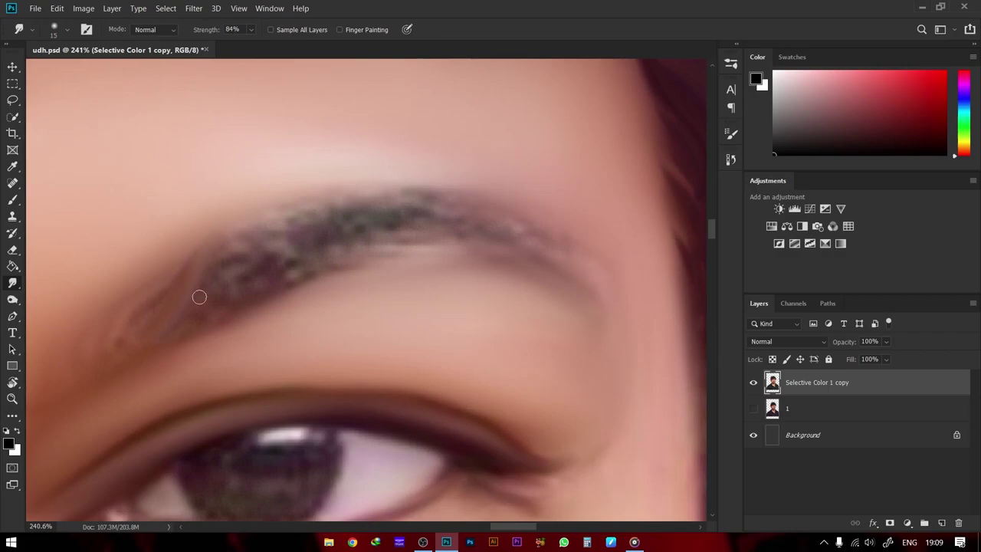
pyautogui.moveTo(219, 265); pyautogui.dragTo(257, 217)
pyautogui.moveTo(264, 280); pyautogui.dragTo(306, 214)
pyautogui.moveTo(325, 252)
pyautogui.mouseDown()
pyautogui.moveTo(364, 195)
pyautogui.moveTo(499, 211)
pyautogui.mouseUp()
pyautogui.moveTo(131, 330); pyautogui.dragTo(192, 253)
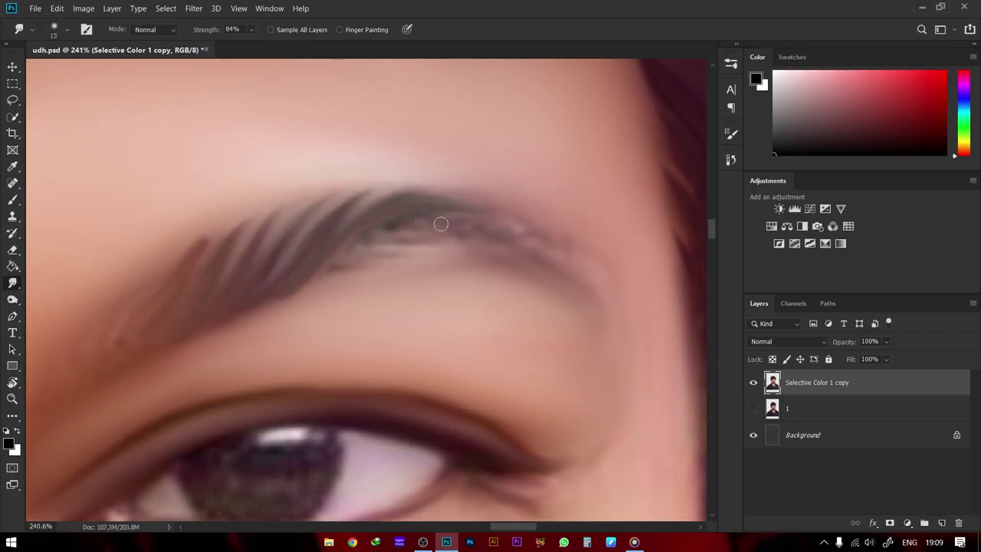
pyautogui.moveTo(399, 228)
pyautogui.mouseDown()
pyautogui.moveTo(514, 230)
pyautogui.moveTo(326, 244)
pyautogui.moveTo(429, 242)
pyautogui.mouseUp()
pyautogui.press('z')
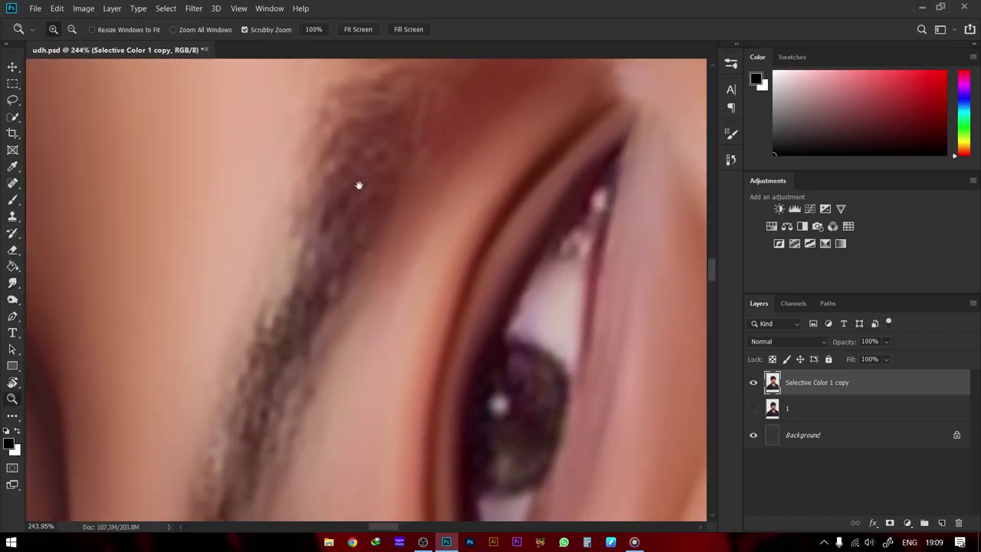
pyautogui.press('r')
pyautogui.moveTo(344, 169)
pyautogui.mouseDown()
pyautogui.moveTo(303, 238)
pyautogui.moveTo(311, 259)
pyautogui.moveTo(242, 413)
pyautogui.moveTo(238, 353)
pyautogui.mouseUp()
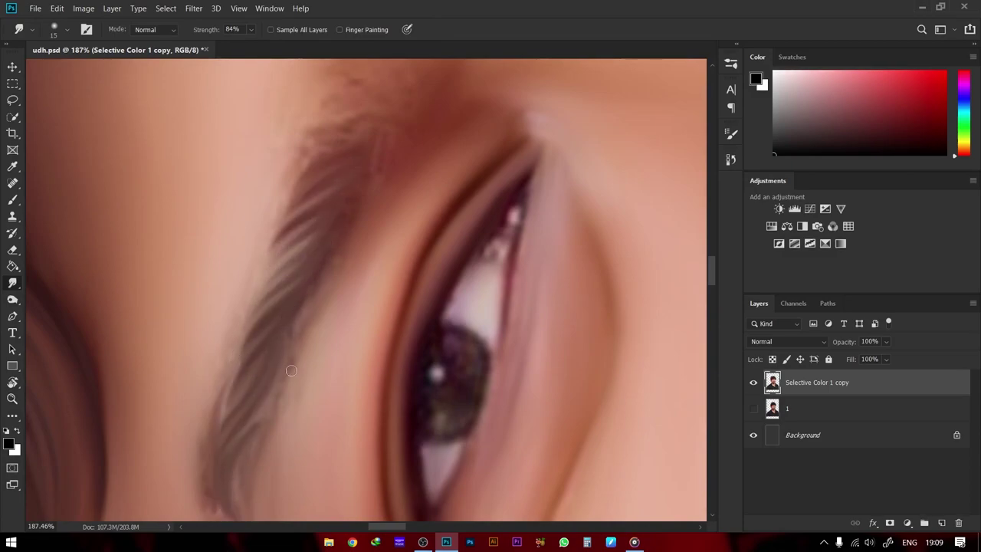
# Streak the tuft under the lower lip into hair strands, then view the full portrait
pyautogui.press('z')
pyautogui.moveTo(291, 370); pyautogui.dragTo(230, 370)
pyautogui.moveTo(284, 307); pyautogui.dragTo(353, 306)
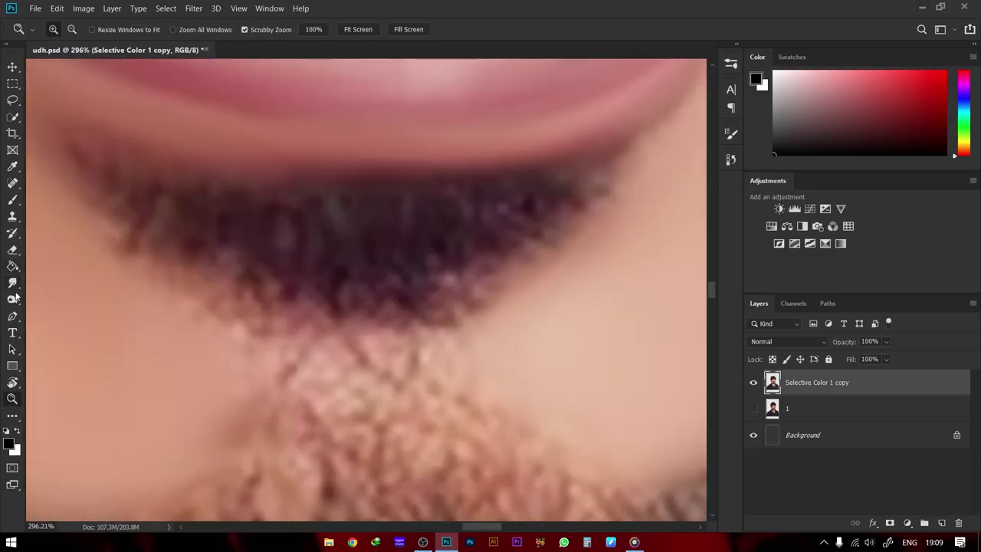
pyautogui.click(12, 283)
pyautogui.moveTo(145, 196)
pyautogui.mouseDown()
pyautogui.moveTo(291, 226)
pyautogui.moveTo(391, 285)
pyautogui.moveTo(487, 267)
pyautogui.moveTo(575, 204)
pyautogui.mouseUp()
pyautogui.press('z')
pyautogui.moveTo(230, 259); pyautogui.dragTo(169, 259)
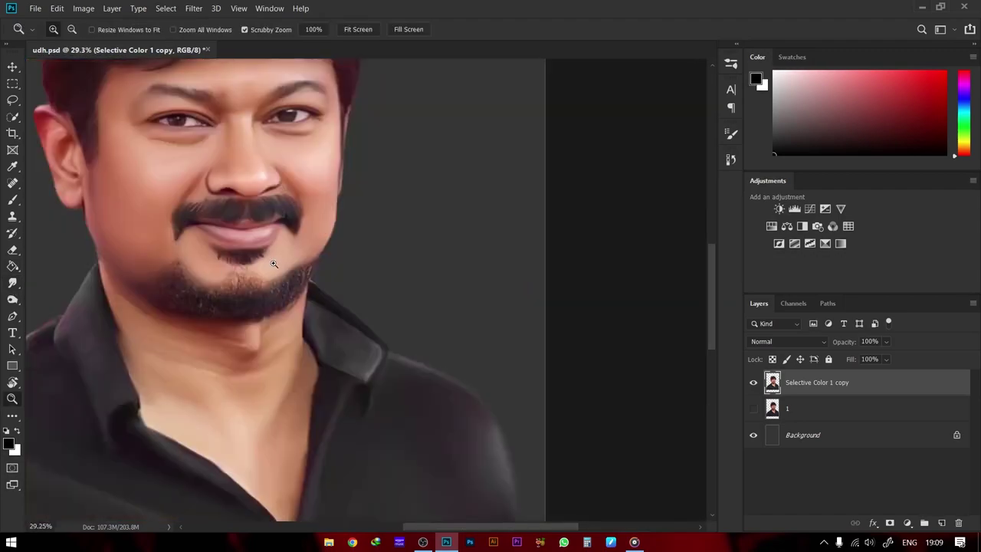
pyautogui.moveTo(273, 264)
pyautogui.mouseDown()
pyautogui.moveTo(254, 288)
pyautogui.moveTo(263, 186)
pyautogui.mouseUp()
# Add a neutral-grey filled layer clipped to the portrait and set it to Overlay
pyautogui.click(943, 523)
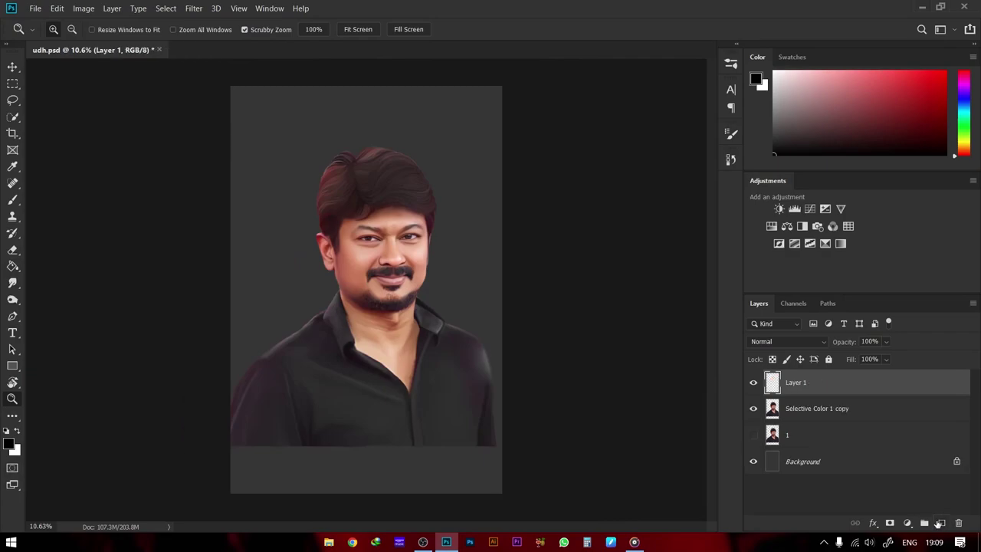
pyautogui.hotkey('shift', 'BackSpace')
pyautogui.press('Return')
pyautogui.click(787, 341)
pyautogui.click(764, 366)
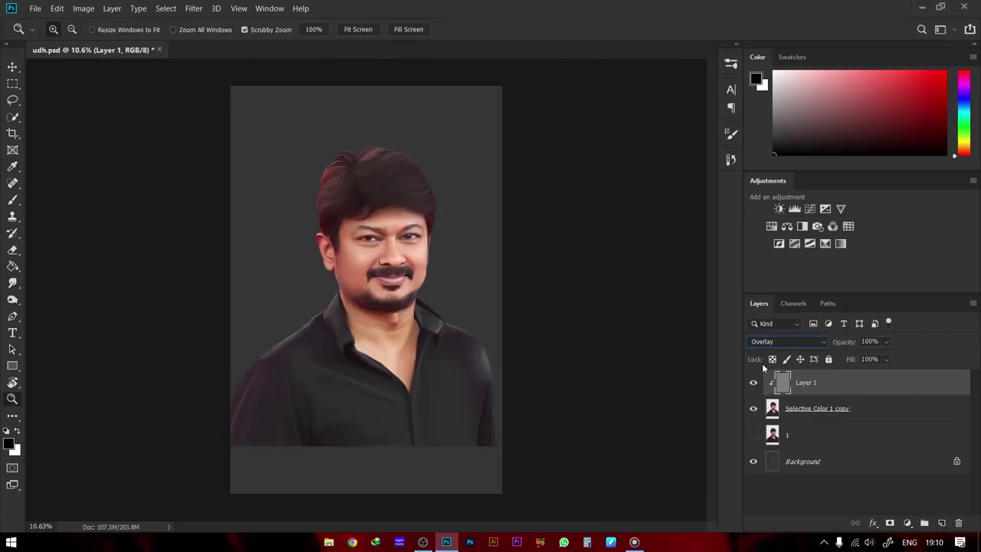
# Select the Brush tool and choose a brush preset
pyautogui.click(14, 200)
pyautogui.rightClick(439, 205)
pyautogui.press('Return')
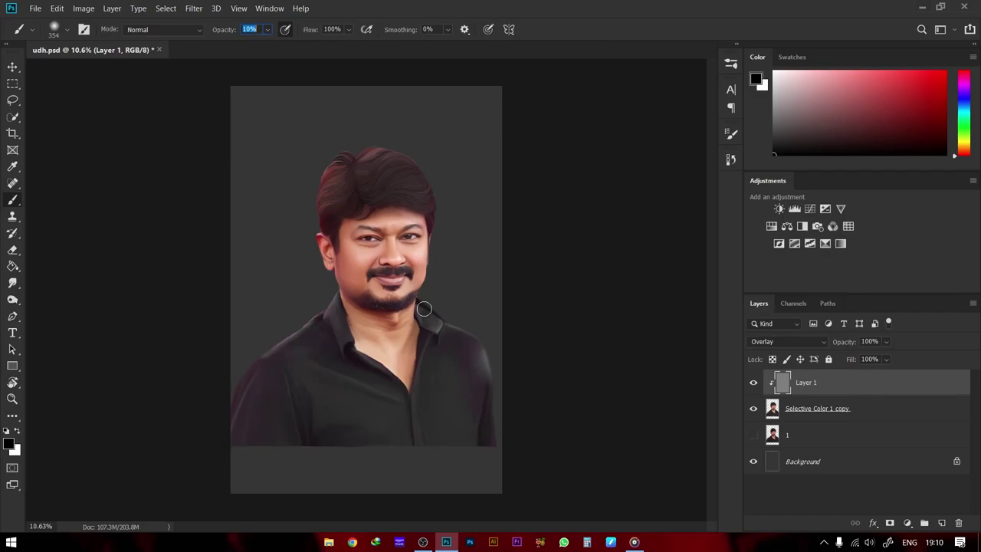
# Burn the shadow under the eye with a small brush on the overlay layer
pyautogui.moveTo(393, 243); pyautogui.dragTo(460, 243)
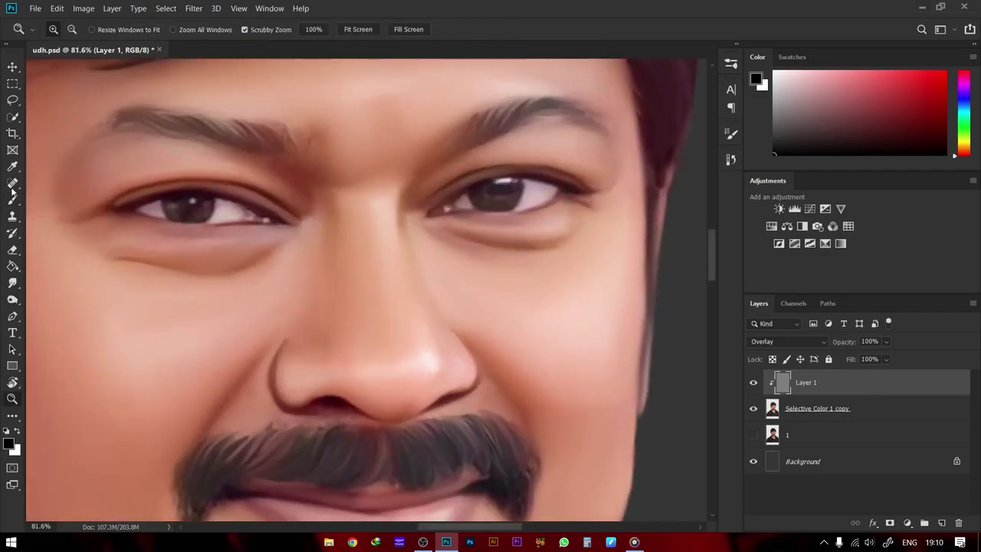
pyautogui.press('[')
pyautogui.press('[')
pyautogui.press('[')
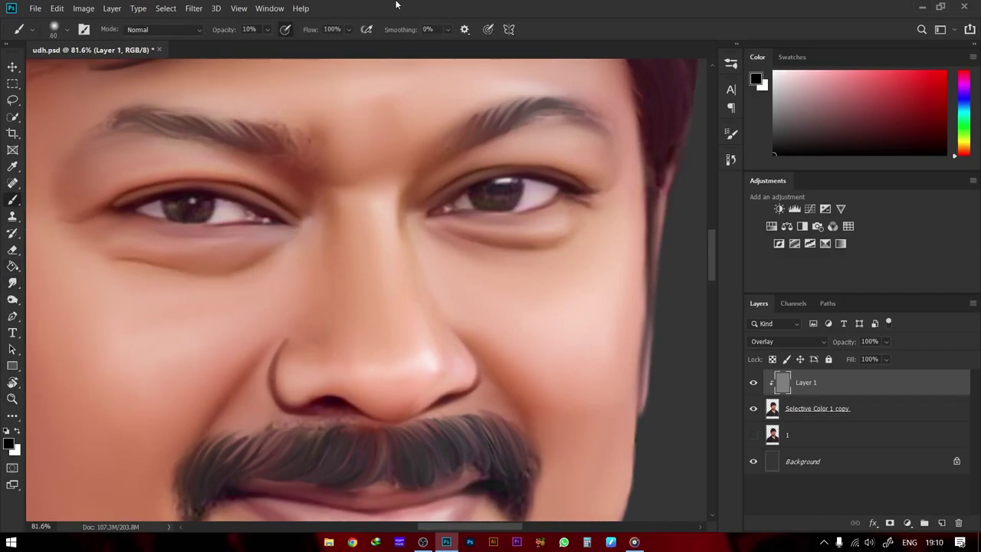
pyautogui.scroll(-3, 340, 326)
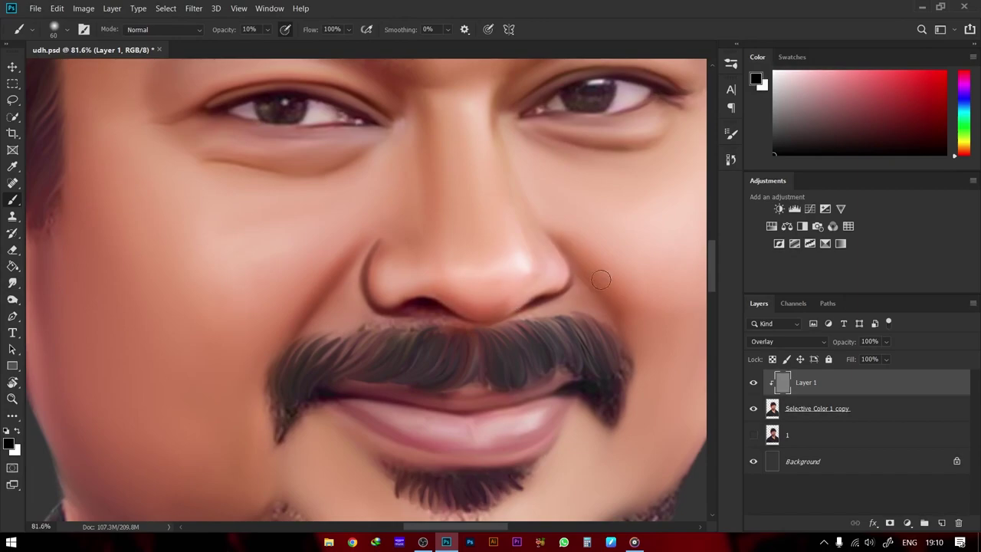
pyautogui.moveTo(462, 270); pyautogui.dragTo(339, 342)
pyautogui.press('x')
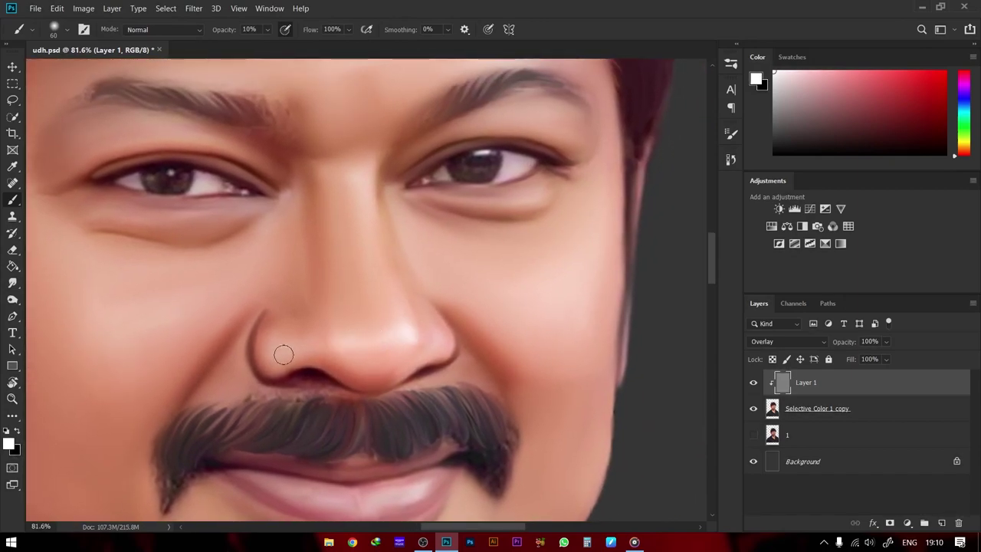
pyautogui.press('x')
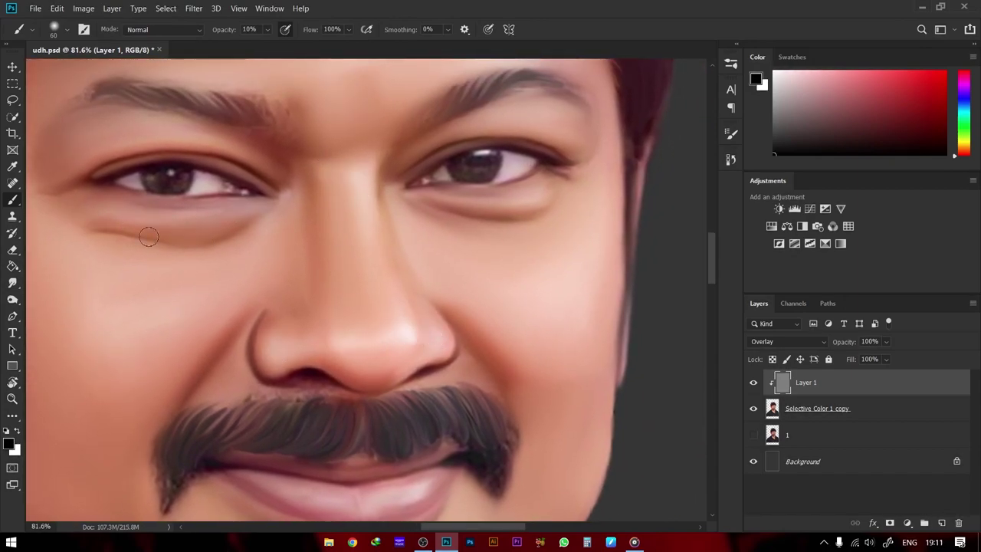
pyautogui.moveTo(123, 230); pyautogui.dragTo(222, 240)
pyautogui.press('x')
# Darken the left part of the eyebrow with black
pyautogui.moveTo(136, 175); pyautogui.dragTo(299, 246)
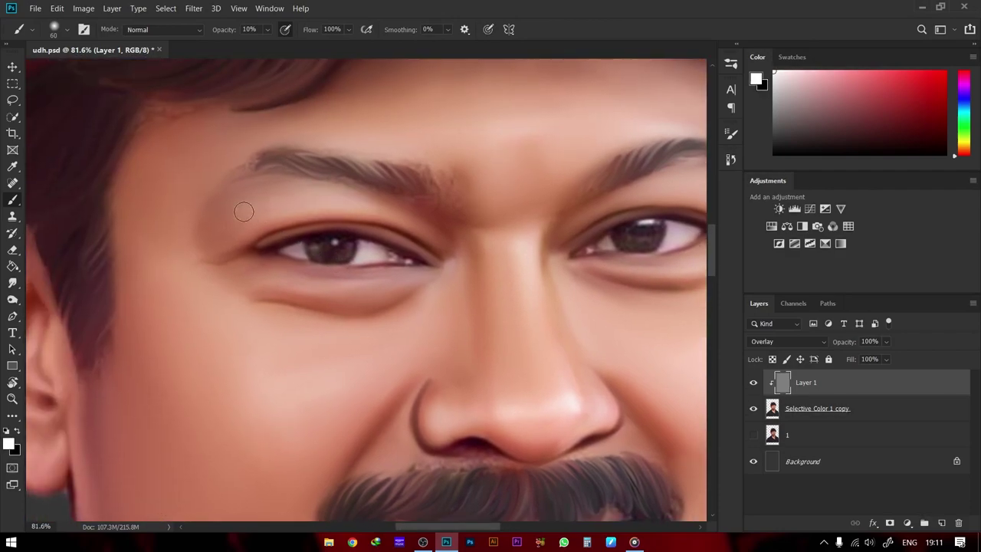
pyautogui.press('x')
pyautogui.moveTo(335, 157); pyautogui.dragTo(238, 164)
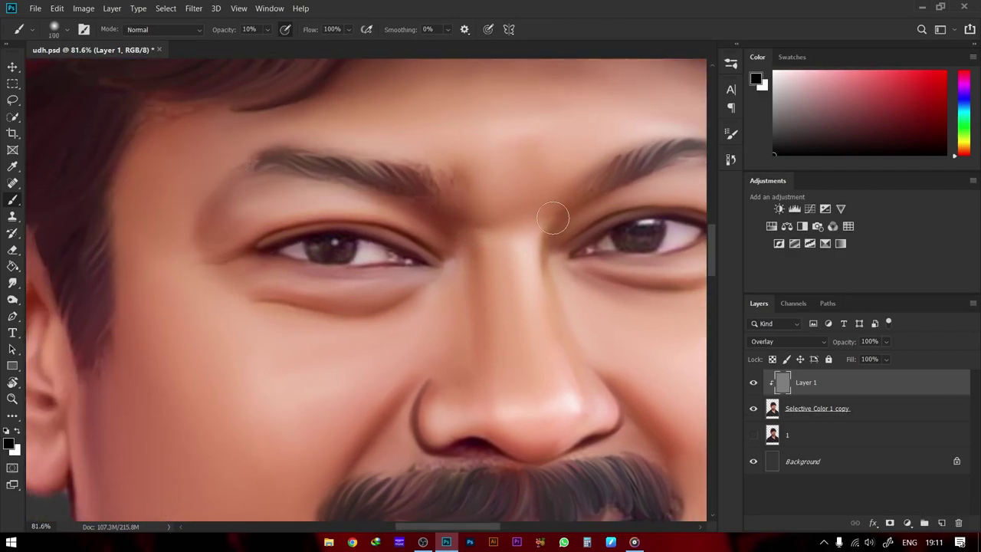
pyautogui.moveTo(565, 230); pyautogui.dragTo(393, 337)
pyautogui.press('x')
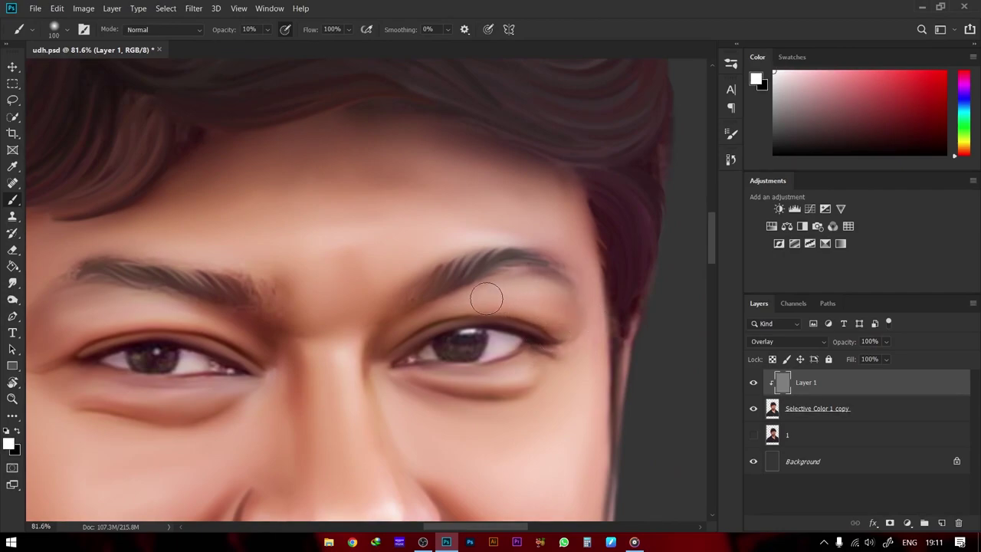
pyautogui.press('x')
# Brighten the white of the other eye and darken its iris
pyautogui.moveTo(460, 349); pyautogui.dragTo(582, 332)
pyautogui.press('x')
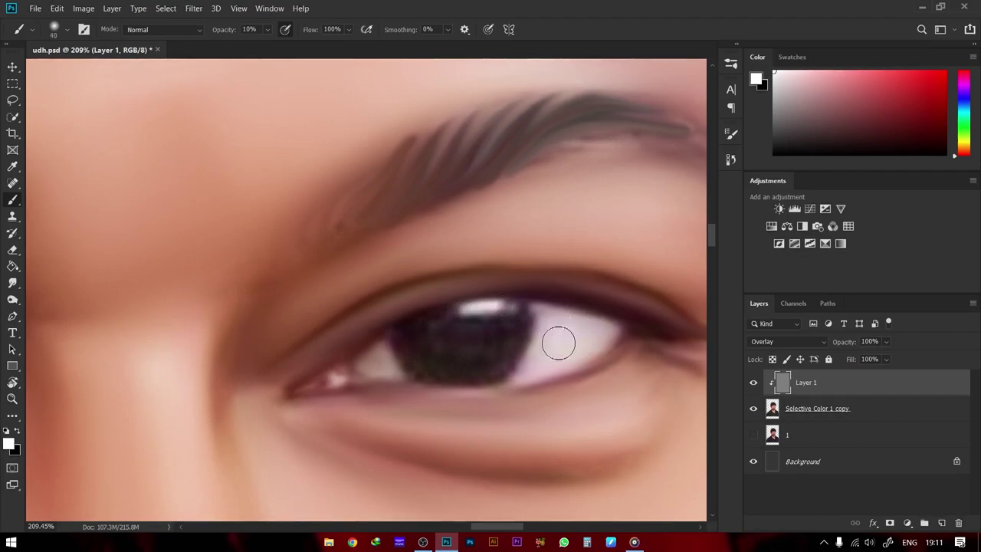
pyautogui.hscroll(-5, 559, 343)
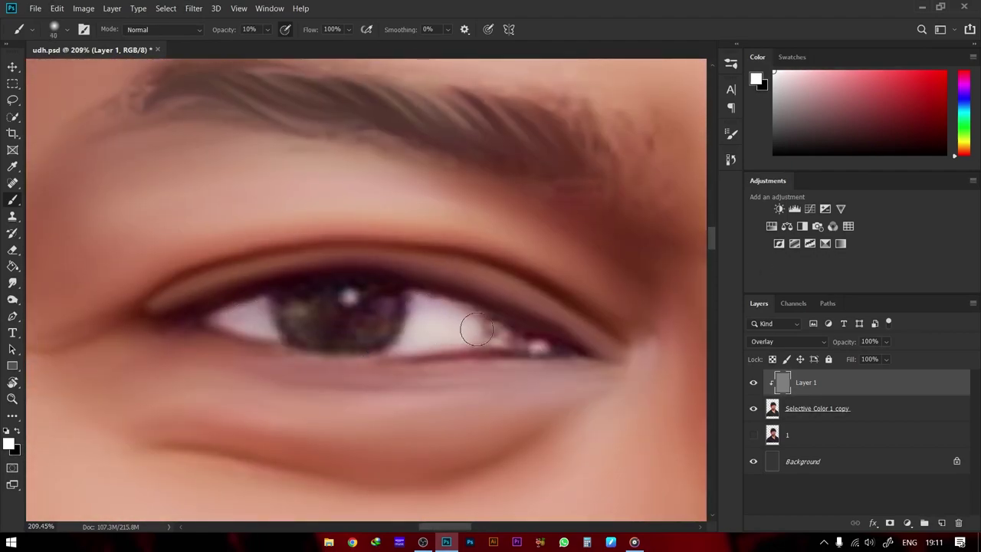
pyautogui.press('x')
pyautogui.moveTo(372, 322); pyautogui.dragTo(363, 299)
pyautogui.press('x')
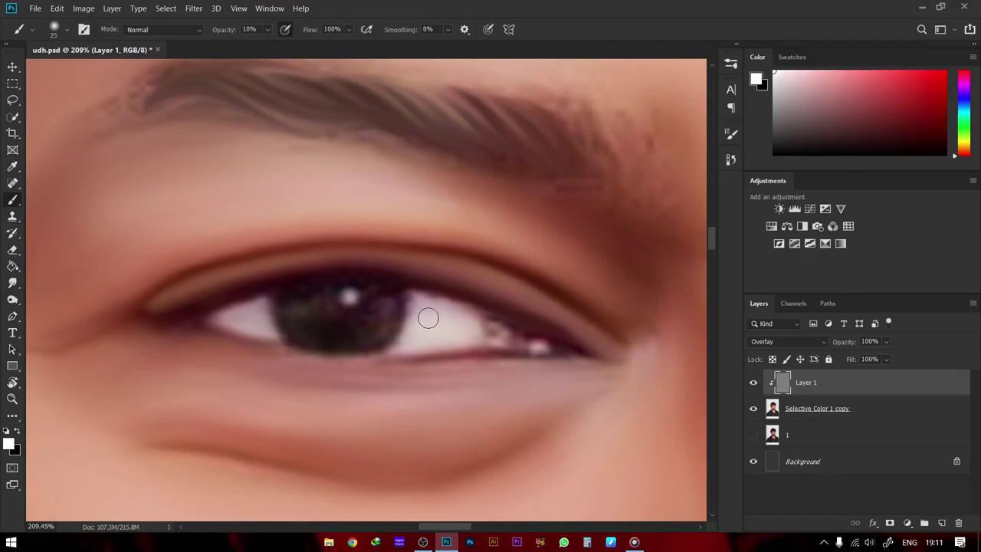
pyautogui.press('z')
pyautogui.moveTo(234, 325); pyautogui.dragTo(340, 326)
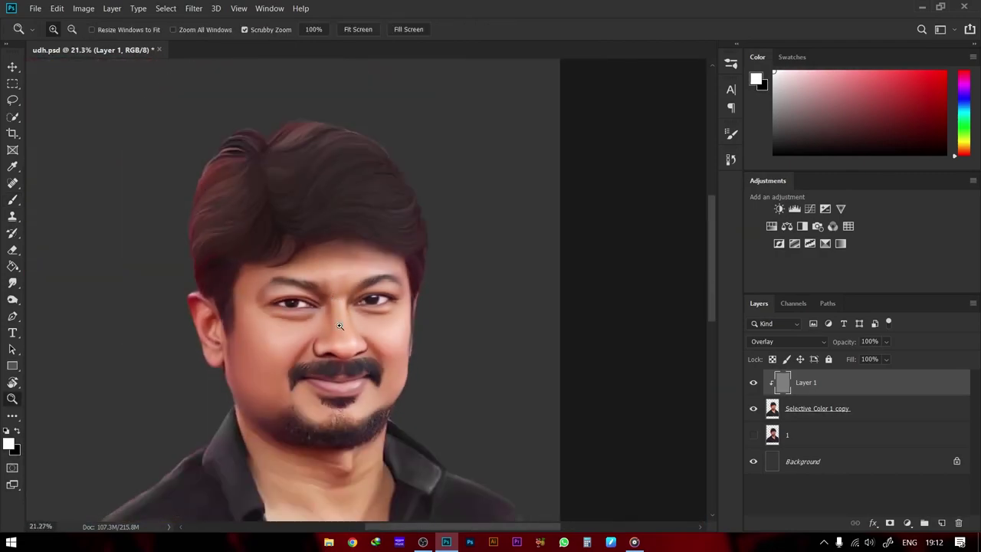
# Darken the lower lip with black on the overlay layer
pyautogui.moveTo(344, 388); pyautogui.dragTo(371, 384)
pyautogui.press('b')
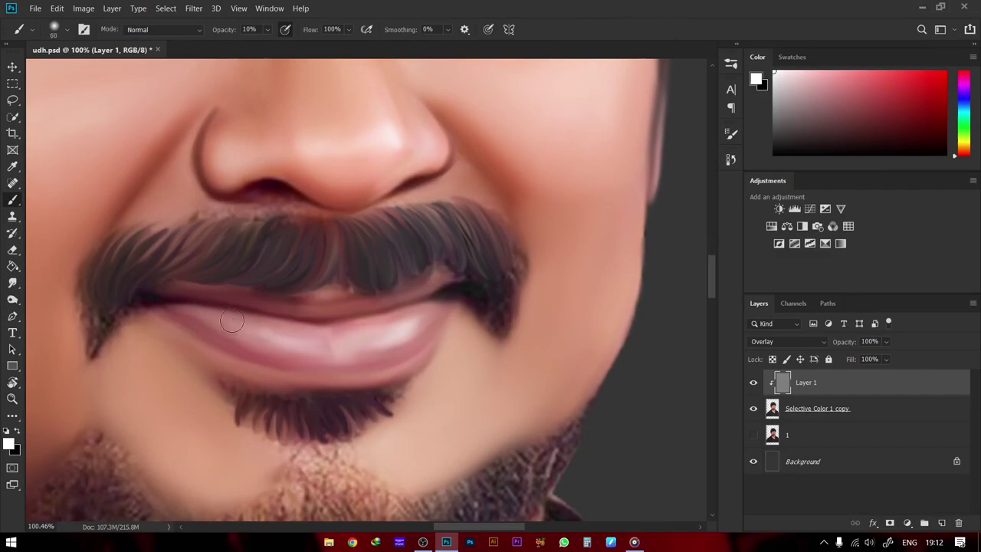
pyautogui.press('x')
pyautogui.moveTo(232, 322)
pyautogui.mouseDown()
pyautogui.moveTo(329, 346)
pyautogui.moveTo(426, 338)
pyautogui.mouseUp()
pyautogui.press('z')
pyautogui.moveTo(490, 399)
pyautogui.mouseDown()
pyautogui.moveTo(424, 406)
pyautogui.moveTo(394, 324)
pyautogui.mouseUp()
# Duplicate the dodge-and-burn layer and set the copy to 50% opacity
pyautogui.hotkey('ctrl', 'j')
pyautogui.moveTo(434, 281)
pyautogui.mouseDown()
pyautogui.moveTo(431, 241)
pyautogui.moveTo(460, 242)
pyautogui.mouseUp()
pyautogui.write('50')
pyautogui.press('Return')
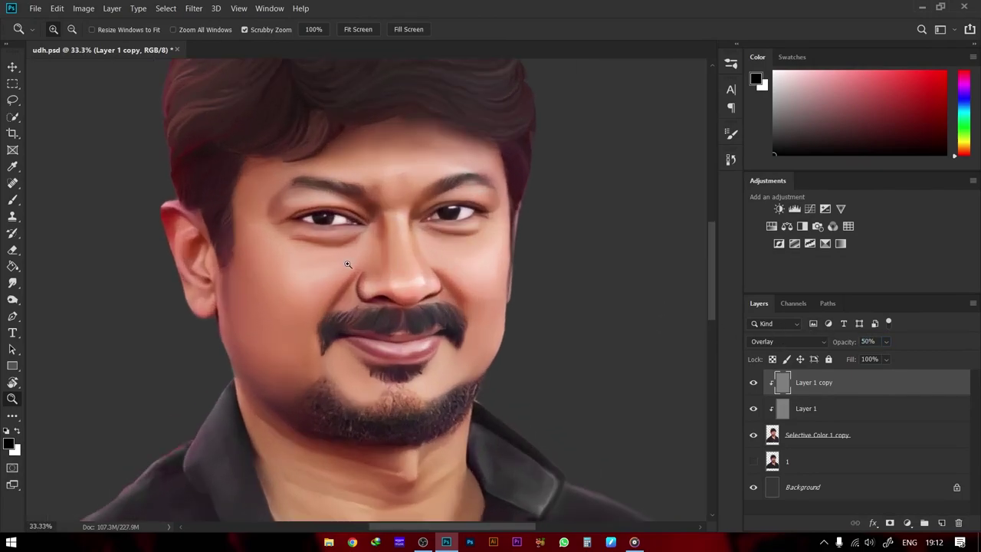
pyautogui.hotkey('ctrl', '0')
# Stamp all visible layers into Layer 2, group the older layers, and duplicate Layer 2
pyautogui.hotkey('ctrl', 'shift', 'alt', 'e')
pyautogui.click(754, 506)
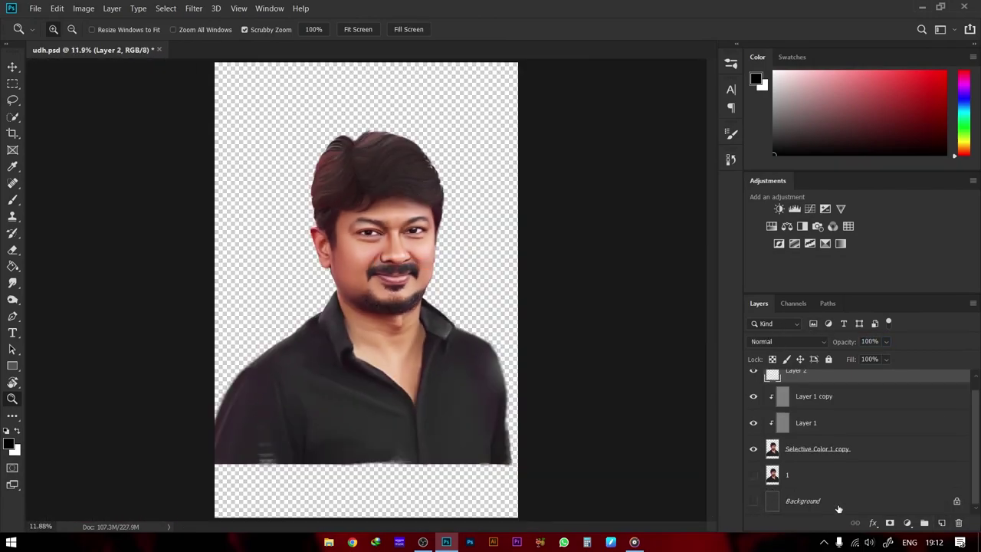
pyautogui.keyDown('shift'); pyautogui.click(787, 487); pyautogui.keyUp('shift')
pyautogui.hotkey('ctrl', 'g')
pyautogui.click(753, 429)
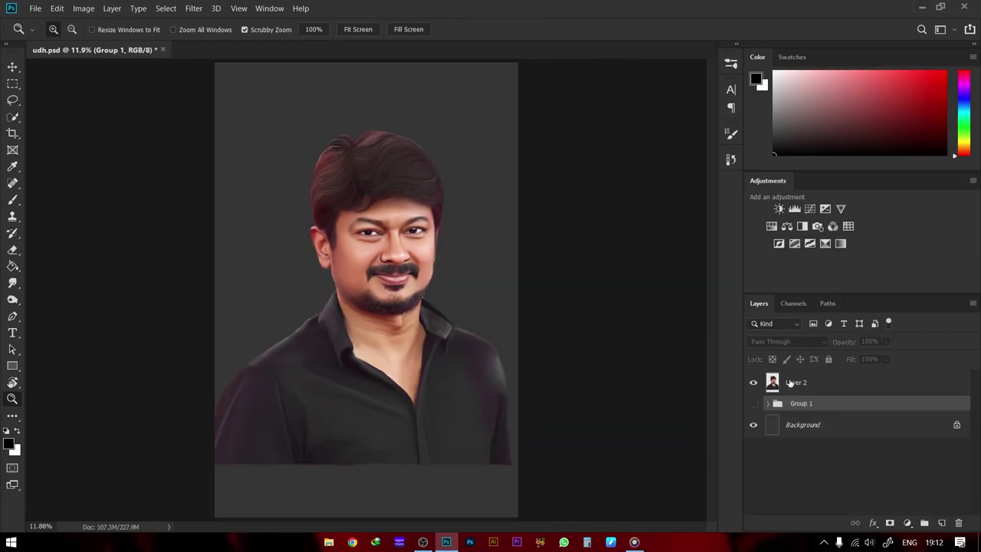
pyautogui.click(796, 382)
pyautogui.hotkey('ctrl', 'j')
# Apply the Oil Paint filter to the Layer 2 copy and inspect the beard texture
pyautogui.click(194, 8)
pyautogui.click(368, 213)
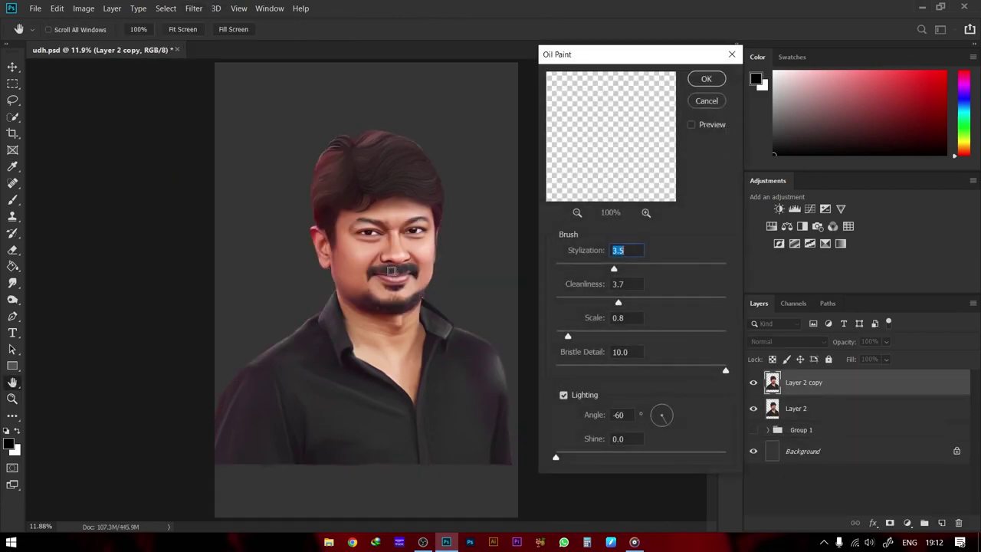
pyautogui.click(706, 79)
pyautogui.press('z')
pyautogui.moveTo(402, 264); pyautogui.dragTo(465, 333)
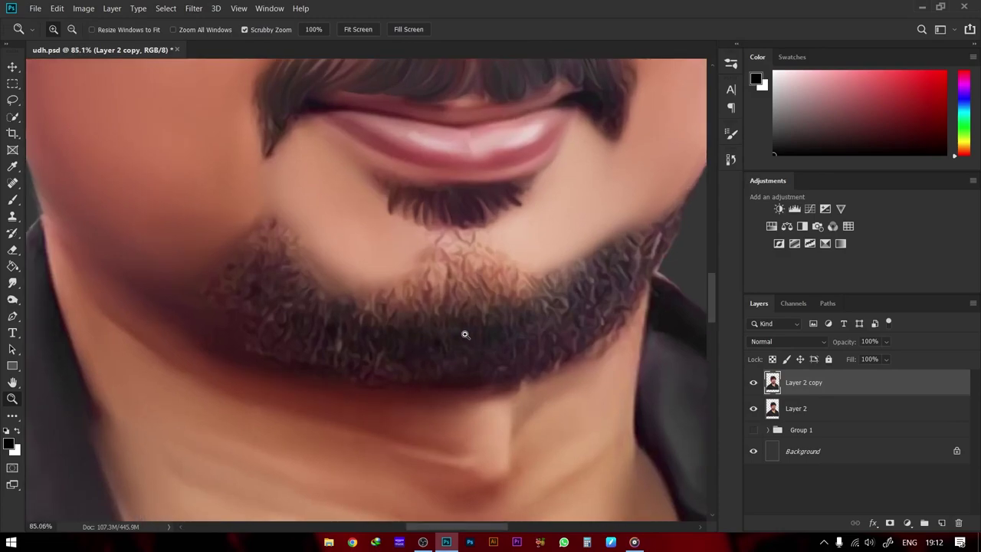
pyautogui.hotkey('ctrl', '0')
# Drag the bg 2 texture from D:\Edit Stufs\Digital Arts Stuffs into the portrait document
pyautogui.click(329, 542)
pyautogui.click(57, 349)
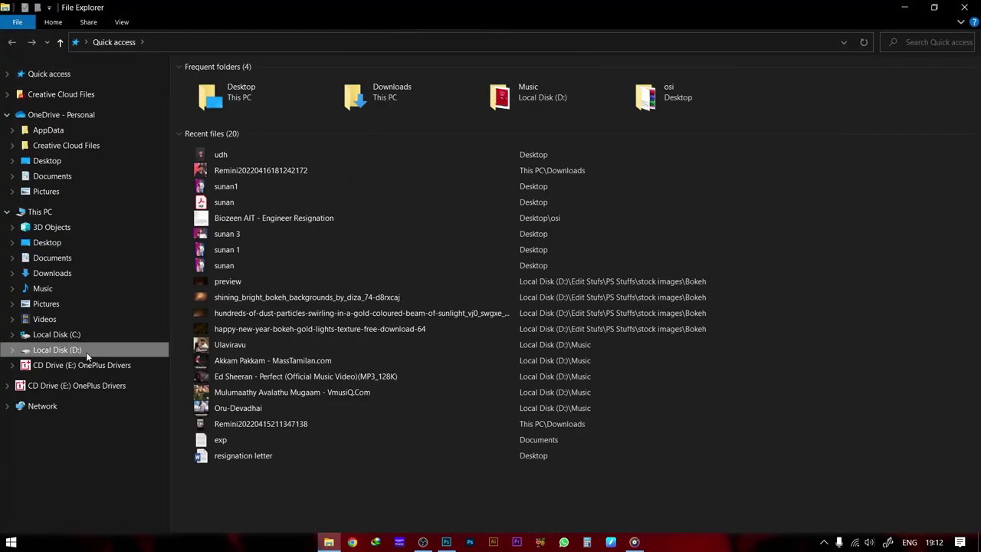
pyautogui.click(580, 115)
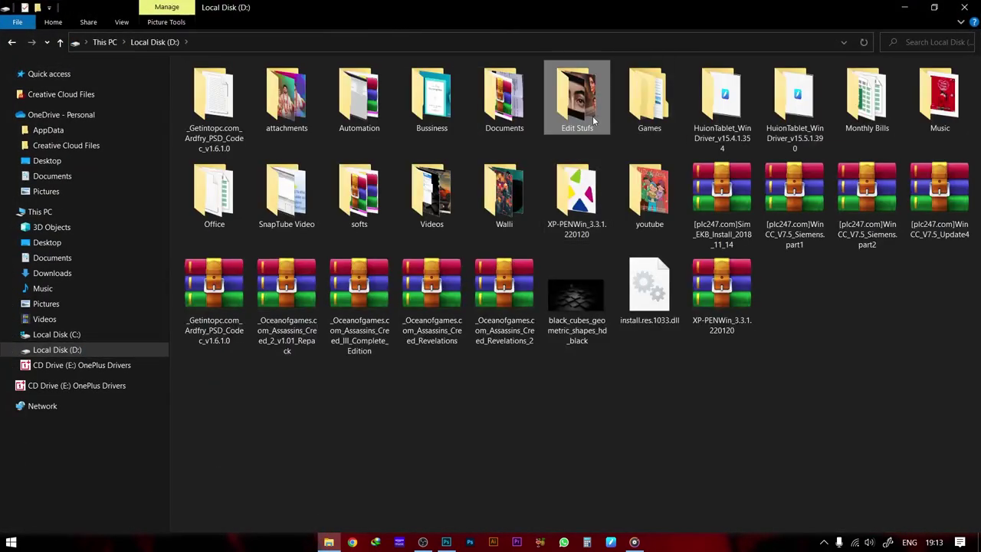
pyautogui.doubleClick(594, 121)
pyautogui.doubleClick(502, 92)
pyautogui.moveTo(649, 192)
pyautogui.mouseDown()
pyautogui.moveTo(460, 537)
pyautogui.moveTo(389, 452)
pyautogui.mouseUp()
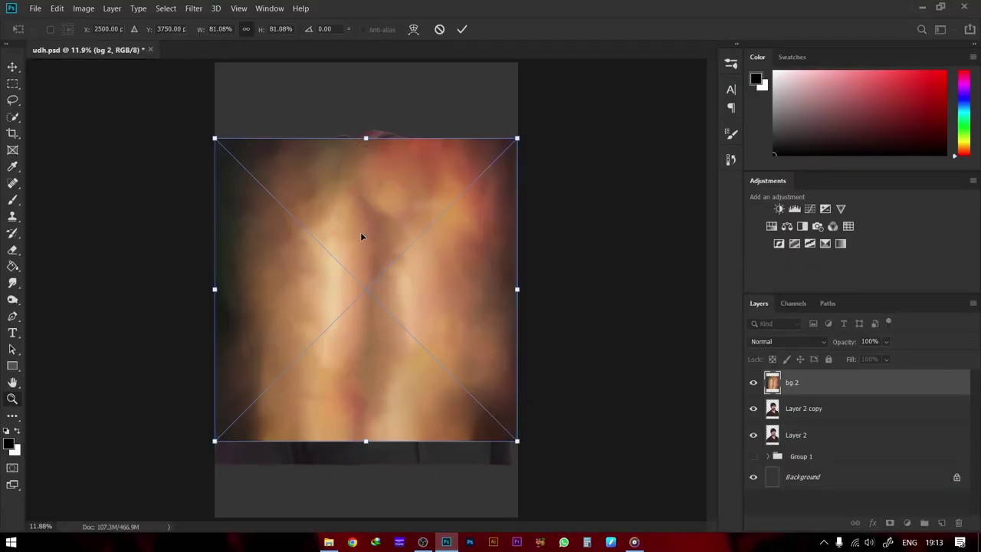
# Place bg 2 beneath the portrait, hide Layer 2, and stretch the texture over the canvas
pyautogui.press('Return')
pyautogui.moveTo(797, 382); pyautogui.dragTo(823, 405)
pyautogui.click(754, 434)
pyautogui.click(792, 408)
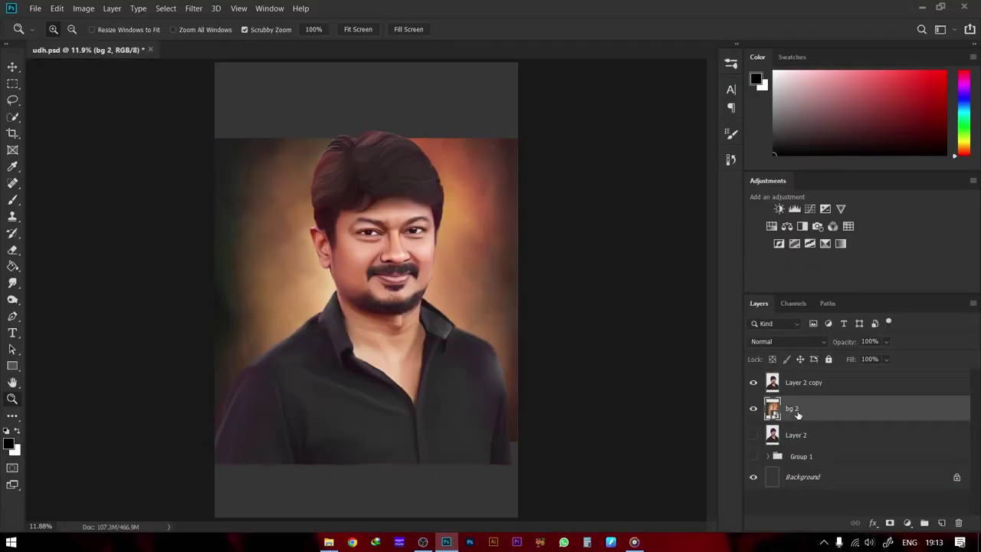
pyautogui.hotkey('ctrl', 't')
pyautogui.moveTo(366, 135); pyautogui.dragTo(366, 72)
pyautogui.moveTo(366, 438); pyautogui.dragTo(366, 518)
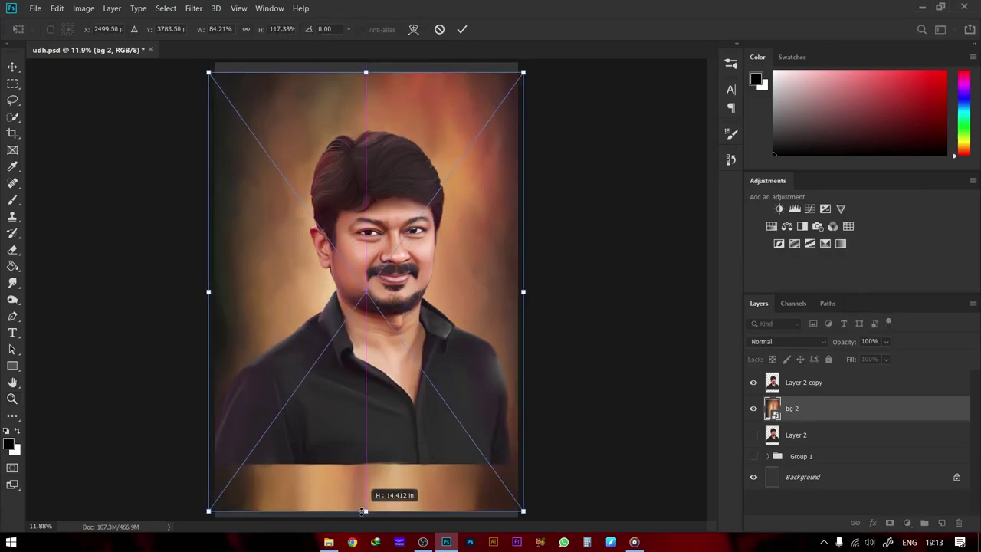
pyautogui.moveTo(366, 72); pyautogui.dragTo(366, 63)
pyautogui.press('Return')
# Enlarge the oil-painted portrait layer to fill the canvas
pyautogui.press('z')
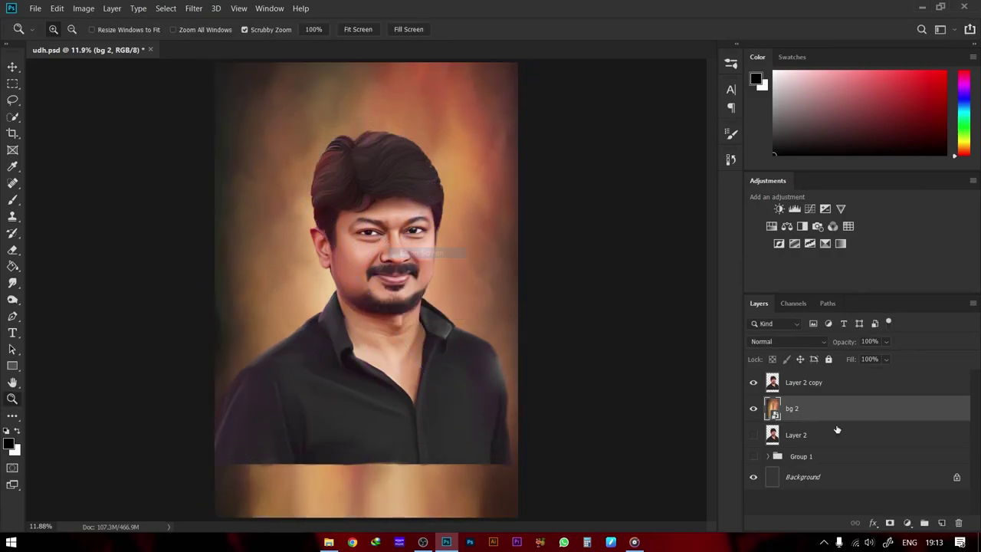
pyautogui.click(798, 382)
pyautogui.hotkey('ctrl', 't')
pyautogui.hotkey('ctrl', '-')
pyautogui.moveTo(262, 177); pyautogui.dragTo(232, 149)
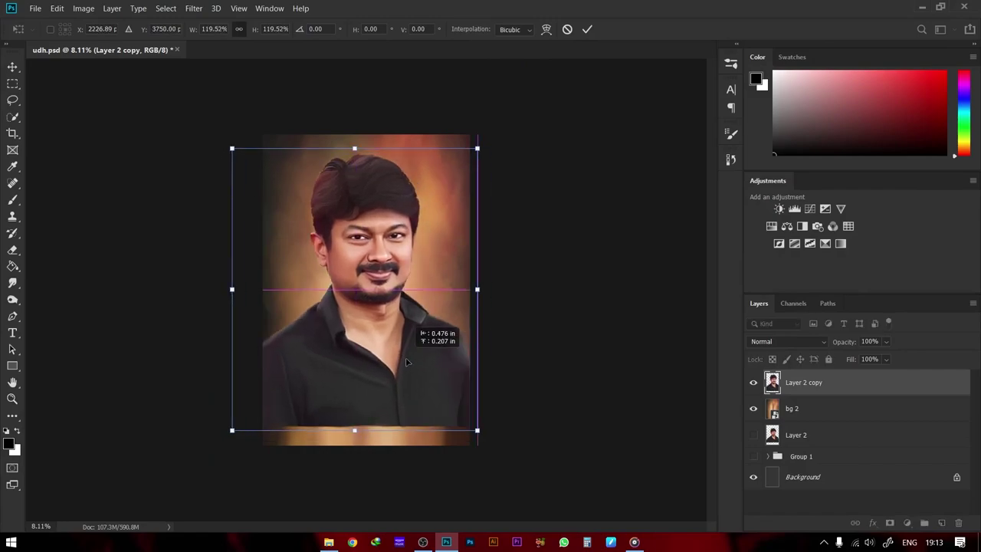
pyautogui.press('Return')
pyautogui.press('z')
pyautogui.click(396, 276)
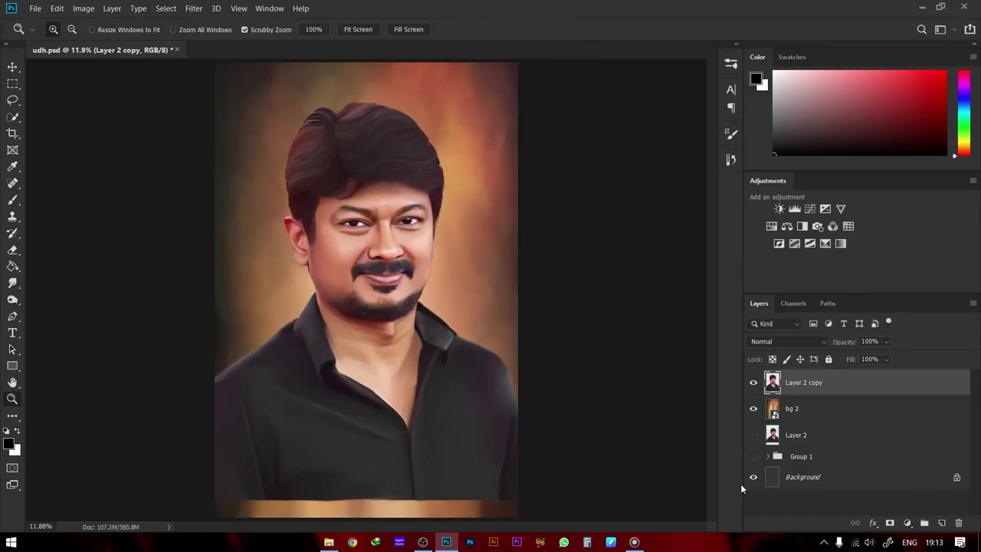
# Add a dark gradient fill layer, invert its mask, and paint black over the face
pyautogui.click(908, 523)
pyautogui.click(870, 311)
pyautogui.press('Return')
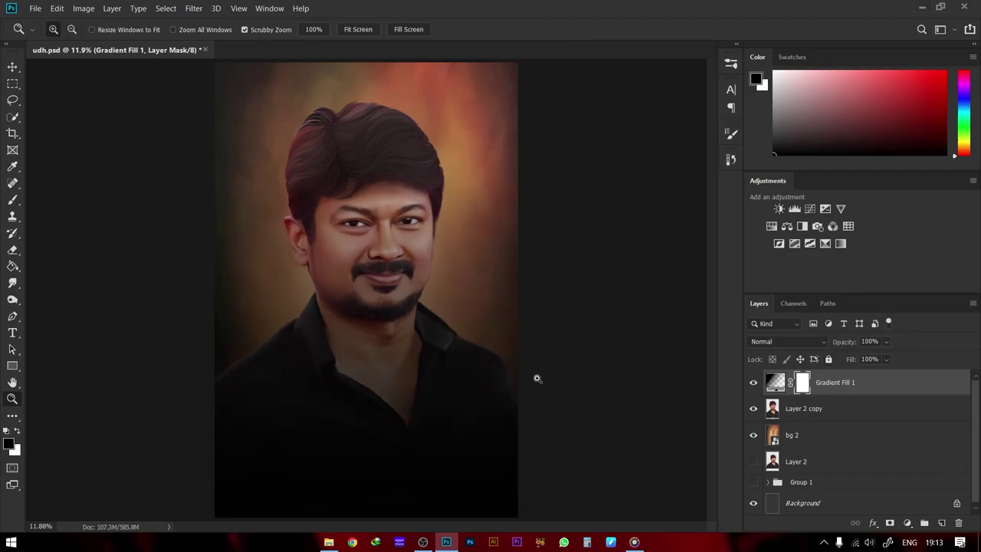
pyautogui.hotkey('ctrl', 'i')
pyautogui.hotkey('ctrl', 'i')
pyautogui.press('b')
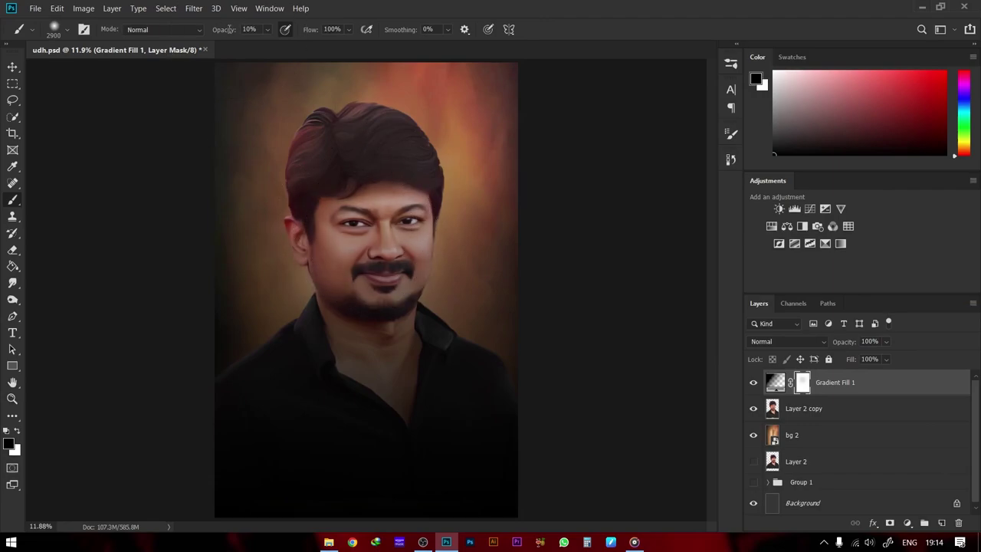
pyautogui.press('0')
pyautogui.moveTo(362, 180)
pyautogui.mouseDown()
pyautogui.moveTo(376, 296)
pyautogui.moveTo(360, 238)
pyautogui.moveTo(471, 307)
pyautogui.moveTo(273, 253)
pyautogui.moveTo(390, 318)
pyautogui.mouseUp()
pyautogui.press(']')
pyautogui.press(']')
pyautogui.press(']')
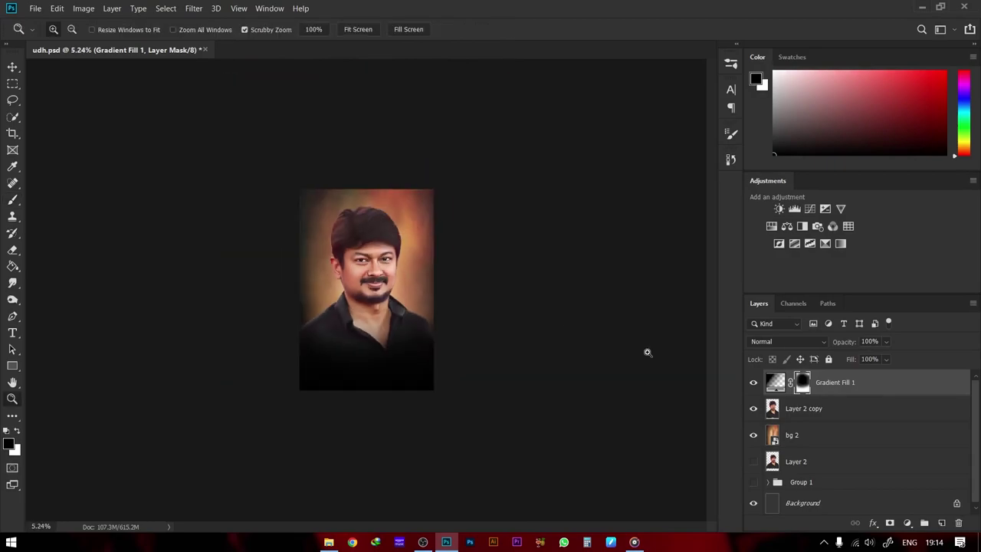
# Erase the bottom of the portrait layer with a soft eraser, toggling the vignette to check
pyautogui.press('z')
pyautogui.moveTo(690, 350); pyautogui.dragTo(646, 350)
pyautogui.click(804, 408)
pyautogui.press('e')
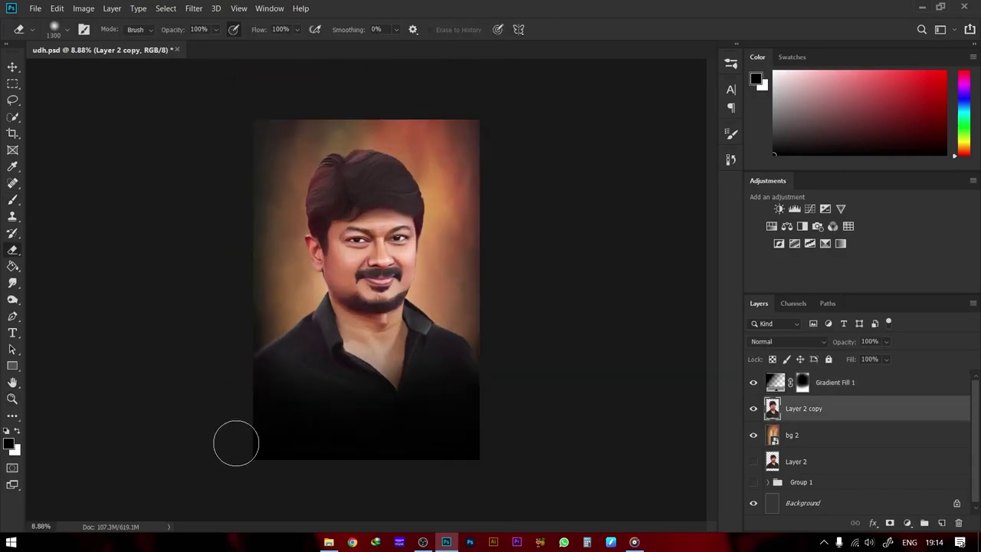
pyautogui.press(']')
pyautogui.press(']')
pyautogui.press(']')
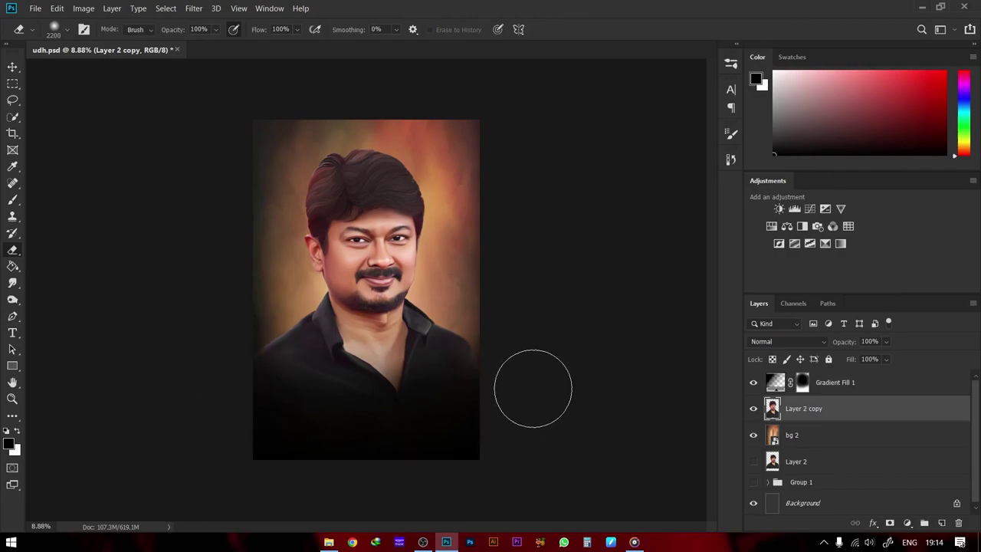
pyautogui.doubleClick(754, 382)
pyautogui.click(754, 382)
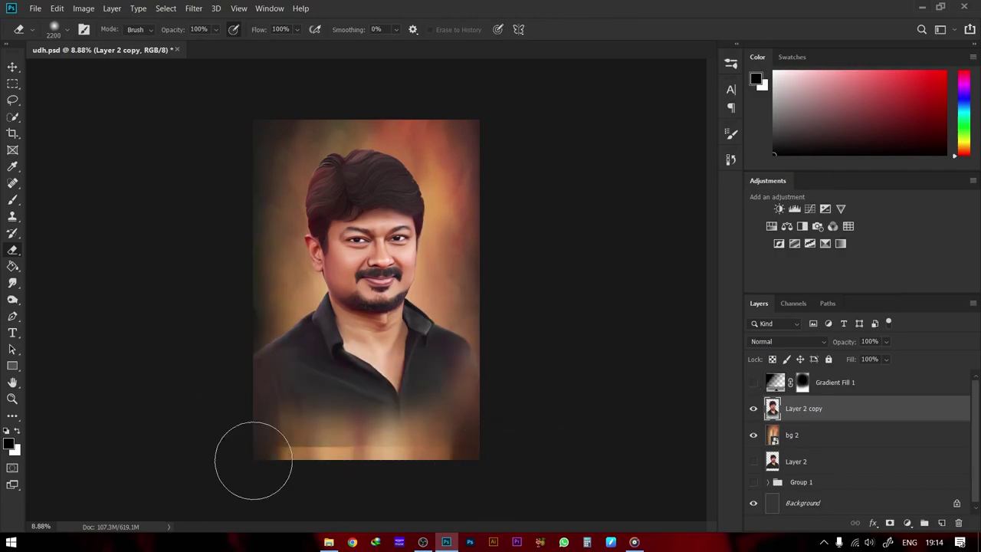
pyautogui.press('[')
pyautogui.press('[')
pyautogui.press('[')
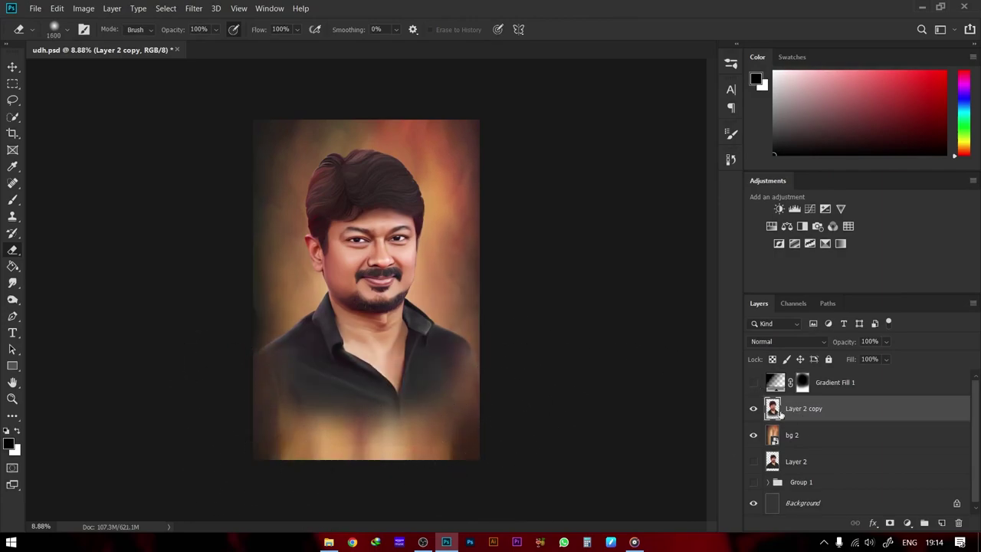
pyautogui.click(754, 383)
# Add a new empty layer on top and set its opacity to 41%
pyautogui.press('z')
pyautogui.hotkey('ctrl', 'shift', 'alt', 'n')
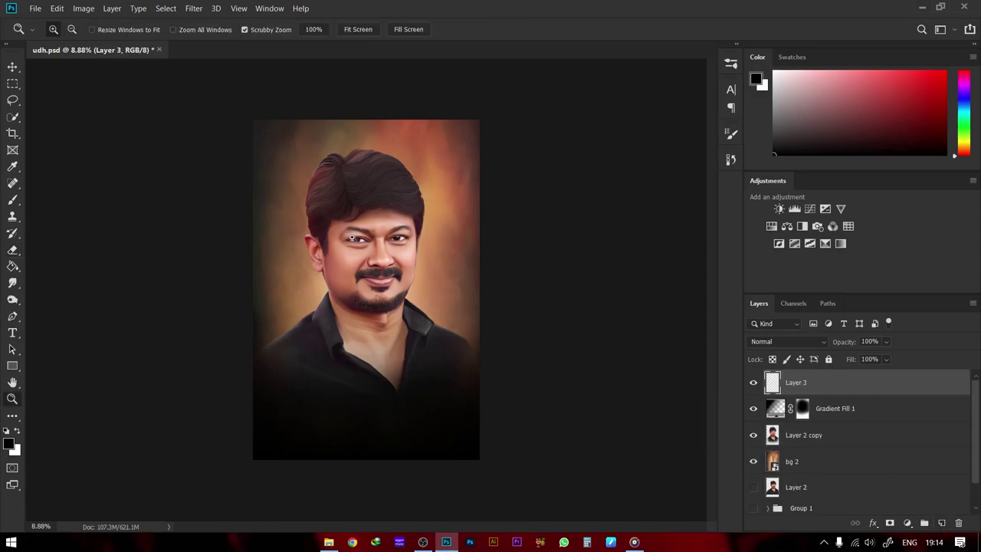
pyautogui.press('b')
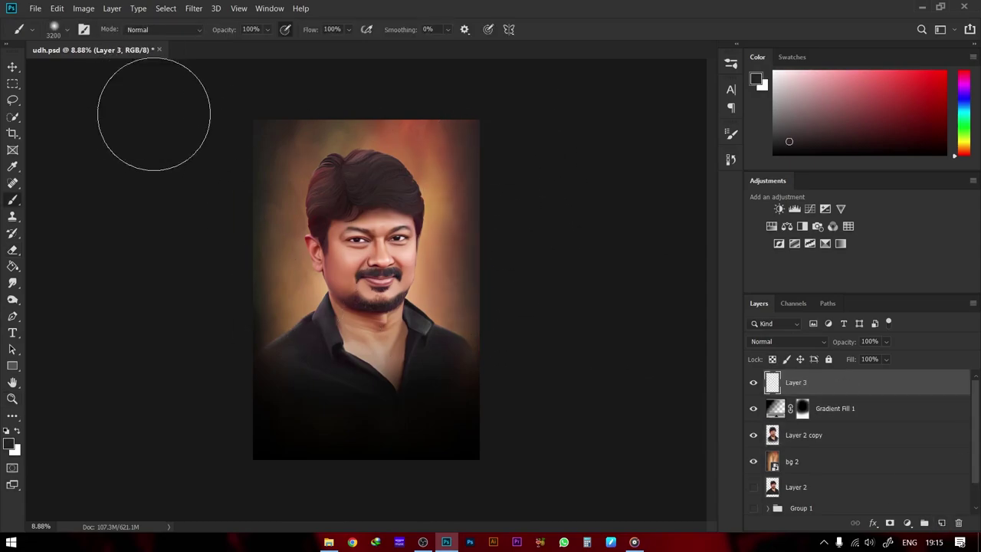
pyautogui.press('[')
pyautogui.press('[')
pyautogui.press('[')
pyautogui.moveTo(834, 340); pyautogui.dragTo(805, 341)
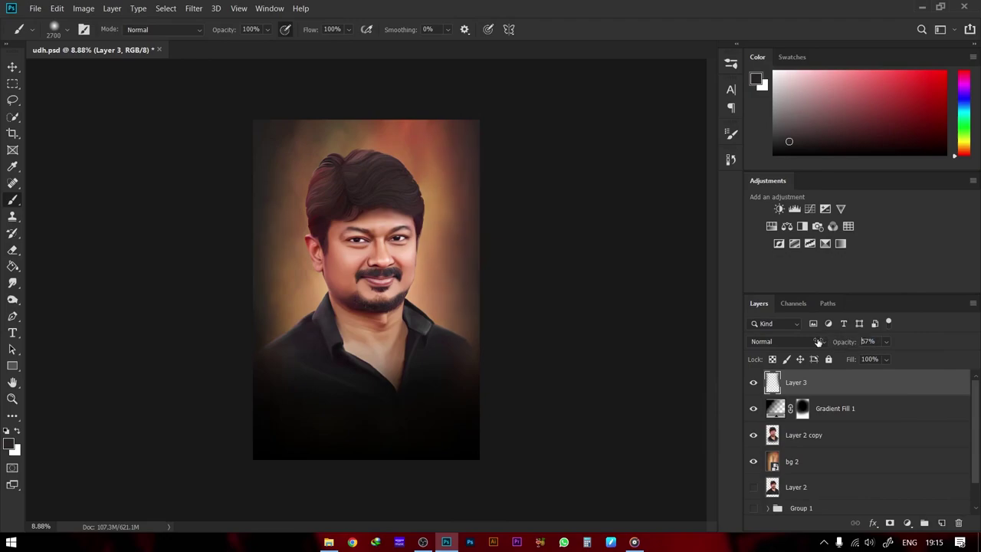
# Zoom into the hair on Layer 2 copy and smudge and erase its outline
pyautogui.press('z')
pyautogui.rightClick(412, 273)
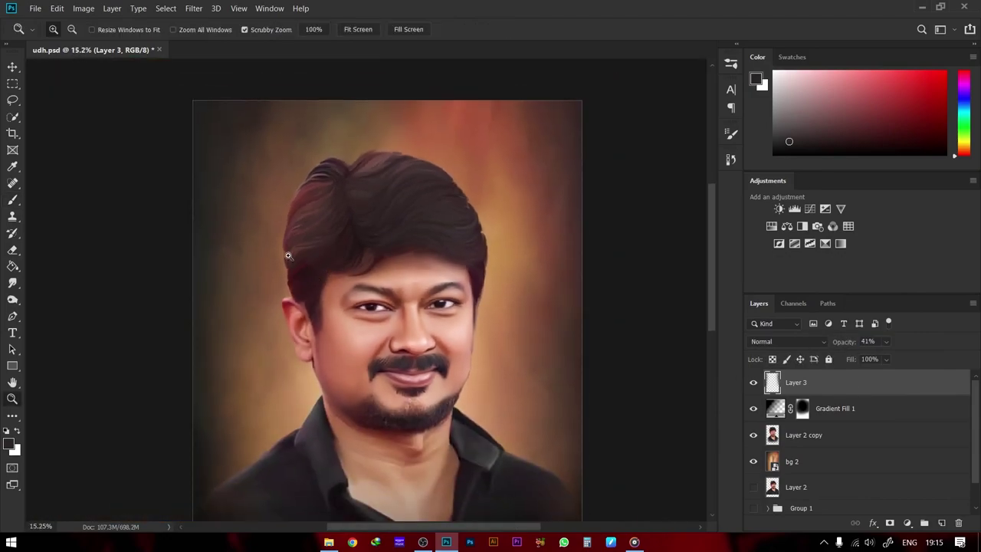
pyautogui.moveTo(340, 252); pyautogui.dragTo(116, 315)
pyautogui.press('r')
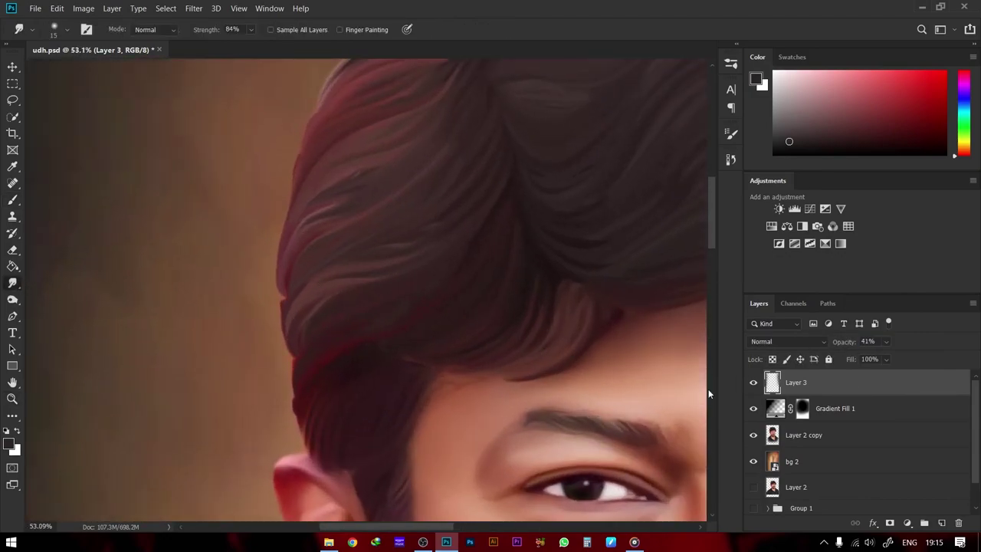
pyautogui.hotkey('alt', '[')
pyautogui.hotkey('alt', '[')
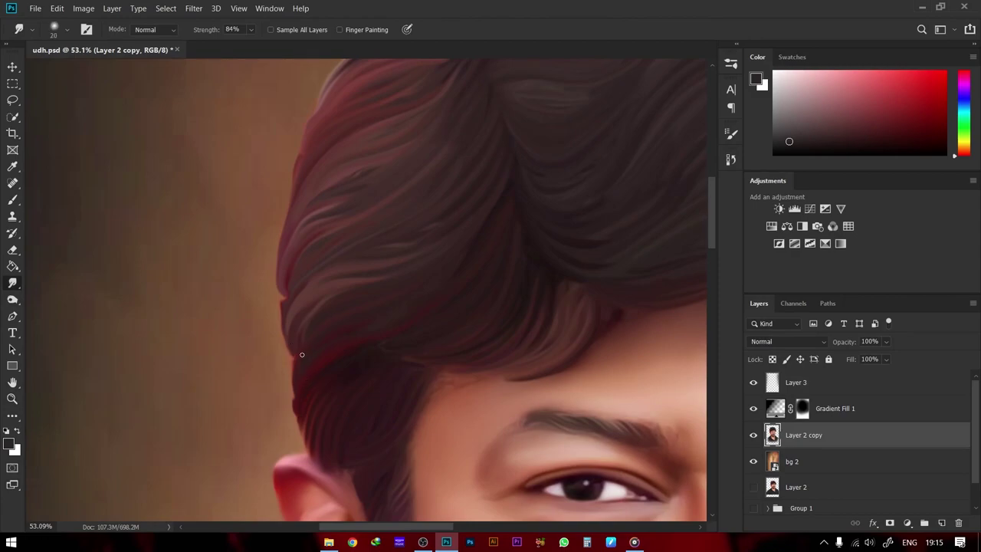
pyautogui.moveTo(335, 445); pyautogui.dragTo(335, 329)
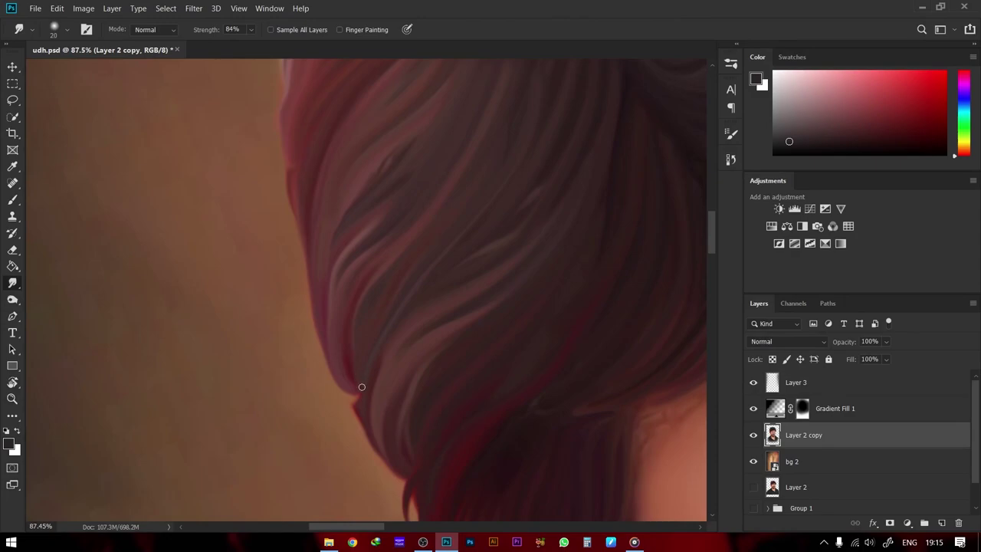
pyautogui.moveTo(305, 315); pyautogui.dragTo(422, 279)
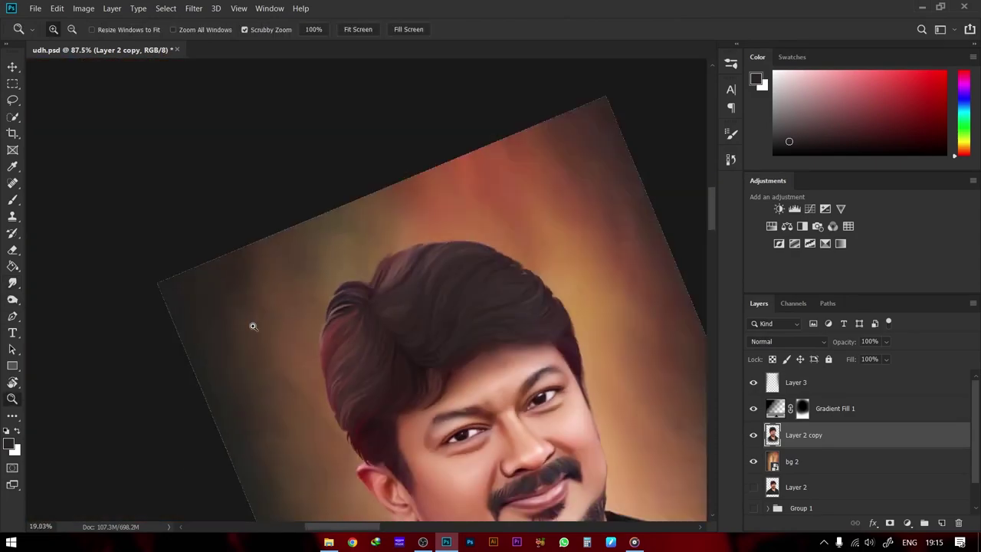
pyautogui.press('e')
pyautogui.press('[')
pyautogui.press('[')
pyautogui.press('[')
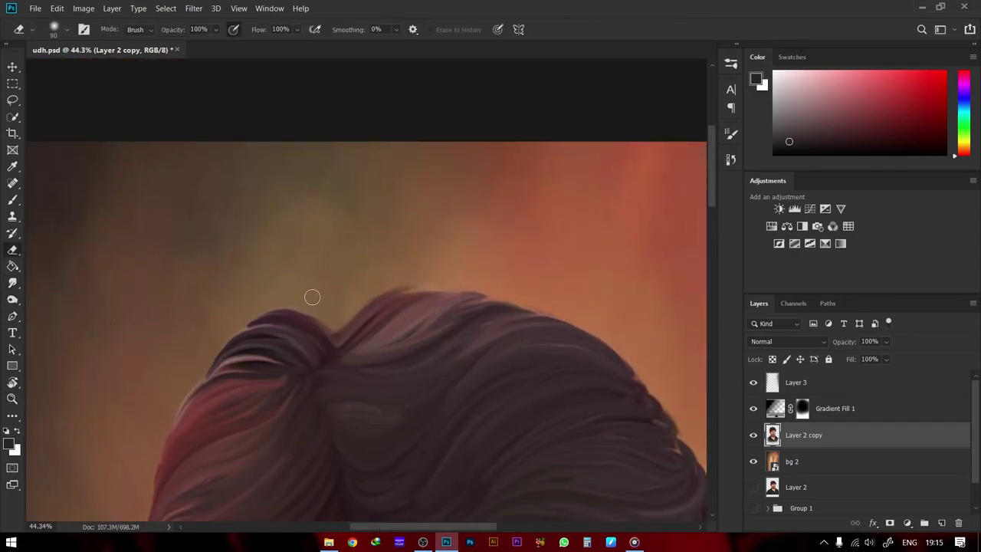
# Create a new layer above the portrait and clip it to the portrait
pyautogui.press('z')
pyautogui.rightClick(360, 291)
pyautogui.click(376, 307)
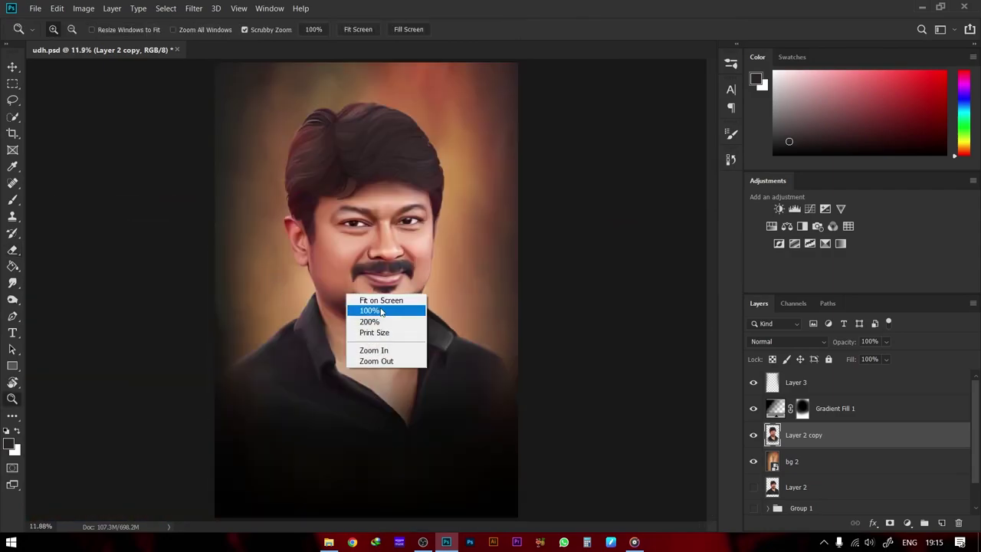
pyautogui.click(941, 523)
pyautogui.hotkey('ctrl', 'alt', 'g')
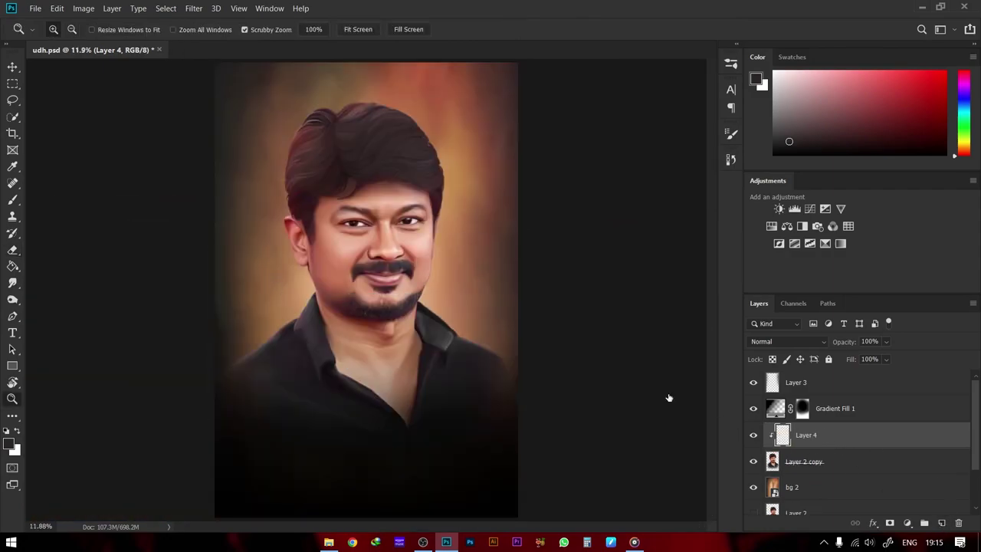
# Paint warm orange light around the hair edges on the clipped layer
pyautogui.press('b')
pyautogui.keyDown('alt'); pyautogui.click(428, 101); pyautogui.keyUp('alt')
pyautogui.click(881, 70)
pyautogui.press('z')
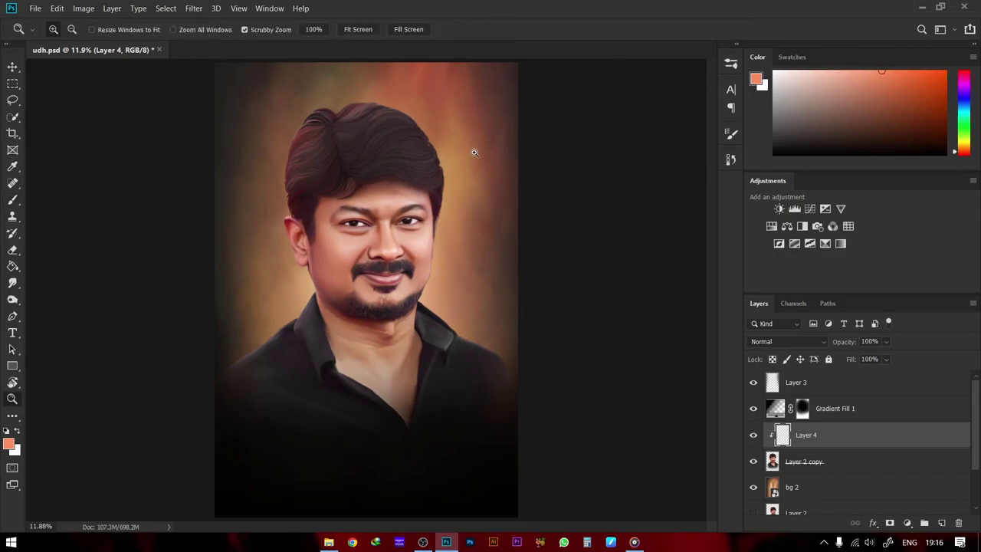
pyautogui.moveTo(345, 76); pyautogui.dragTo(430, 77)
pyautogui.press('b')
pyautogui.press('[')
pyautogui.press('[')
pyautogui.press('[')
pyautogui.press(']')
pyautogui.press(']')
pyautogui.moveTo(232, 217)
pyautogui.mouseDown()
pyautogui.moveTo(213, 278)
pyautogui.moveTo(606, 215)
pyautogui.moveTo(626, 416)
pyautogui.mouseUp()
# Set the rim light layer to Hard Mix at about 23% fill and remove stray glow
pyautogui.click(790, 341)
pyautogui.click(767, 499)
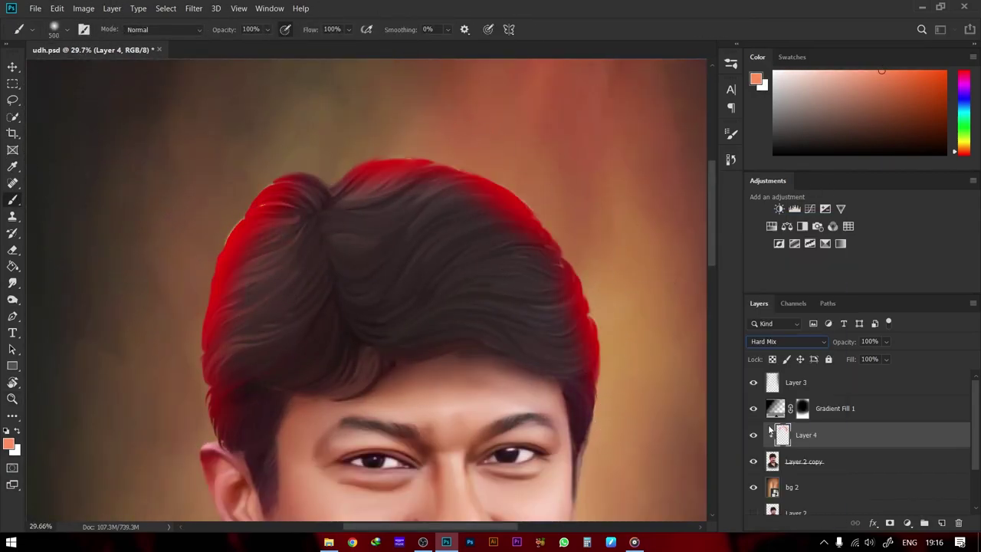
pyautogui.moveTo(827, 367); pyautogui.dragTo(808, 369)
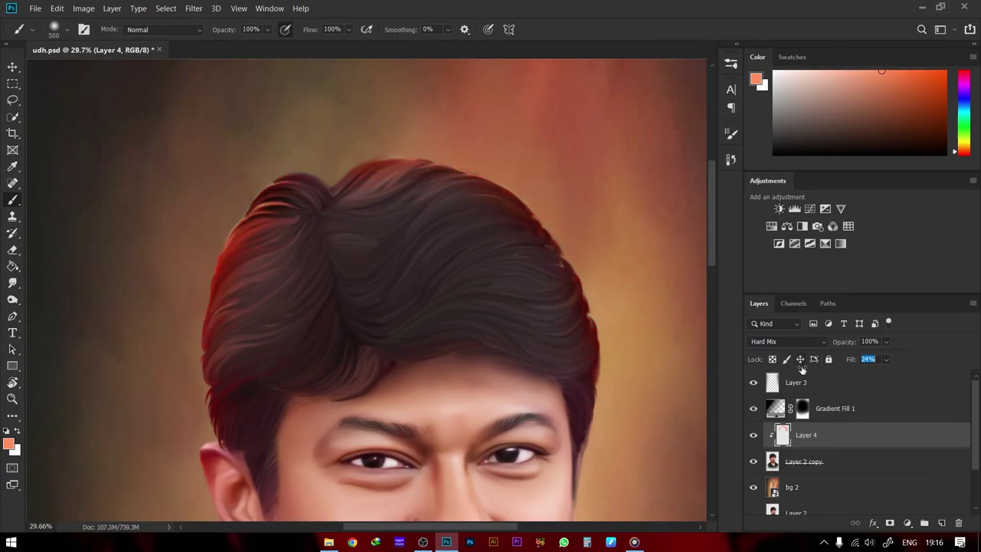
pyautogui.moveTo(537, 191); pyautogui.dragTo(164, 423)
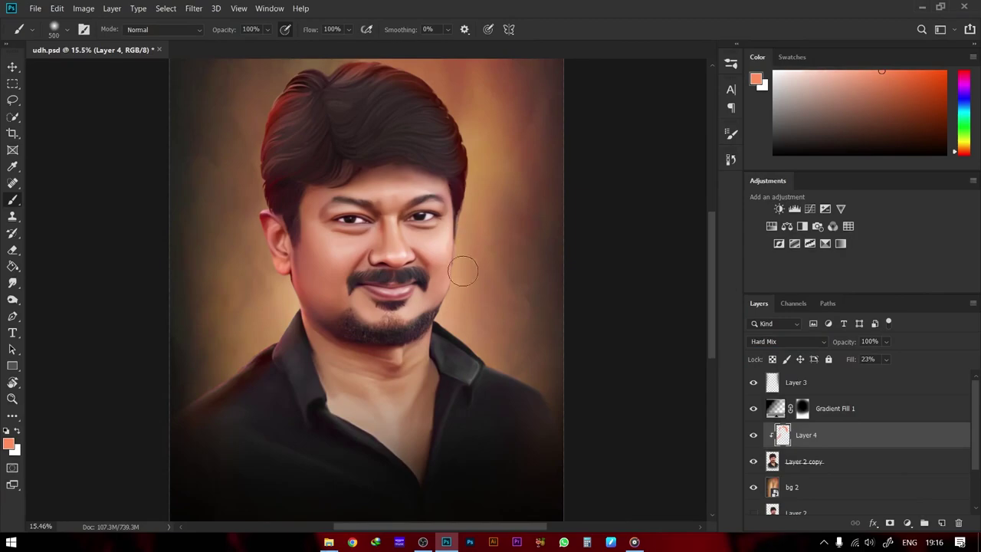
pyautogui.press('e')
pyautogui.scroll(2, 430, 228)
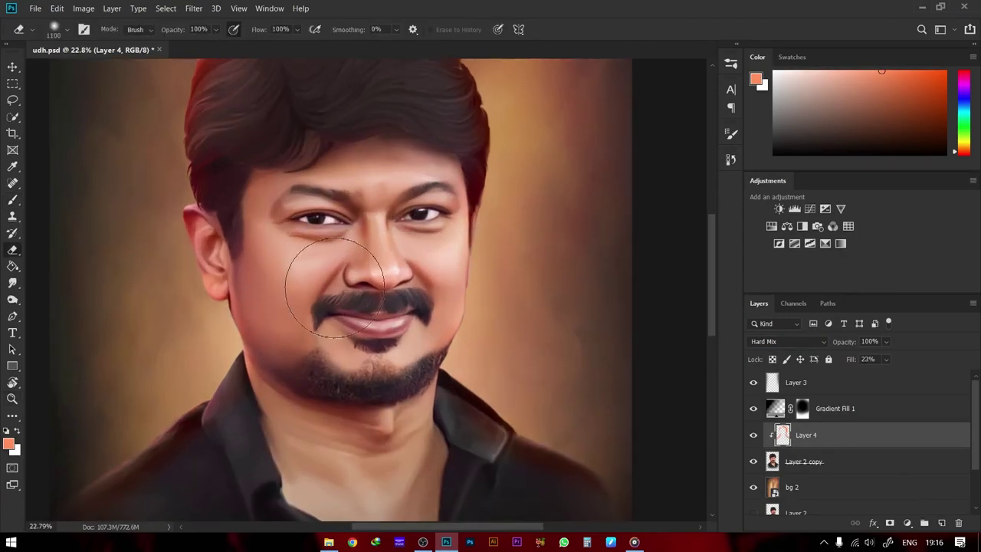
pyautogui.press('z')
pyautogui.moveTo(335, 287); pyautogui.dragTo(547, 344)
# Create merged Layer 5 above Layer 3 and duplicate it
pyautogui.click(798, 381)
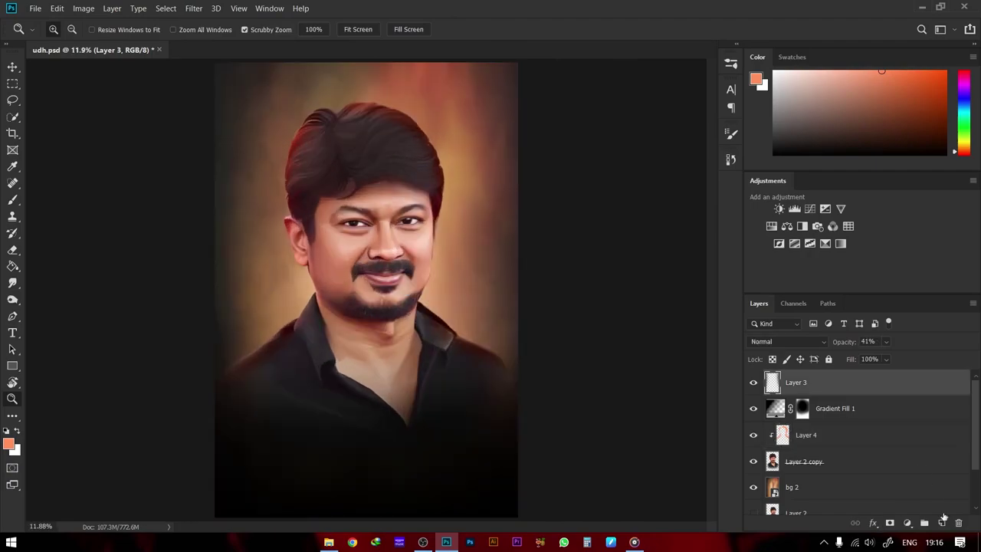
pyautogui.click(942, 522)
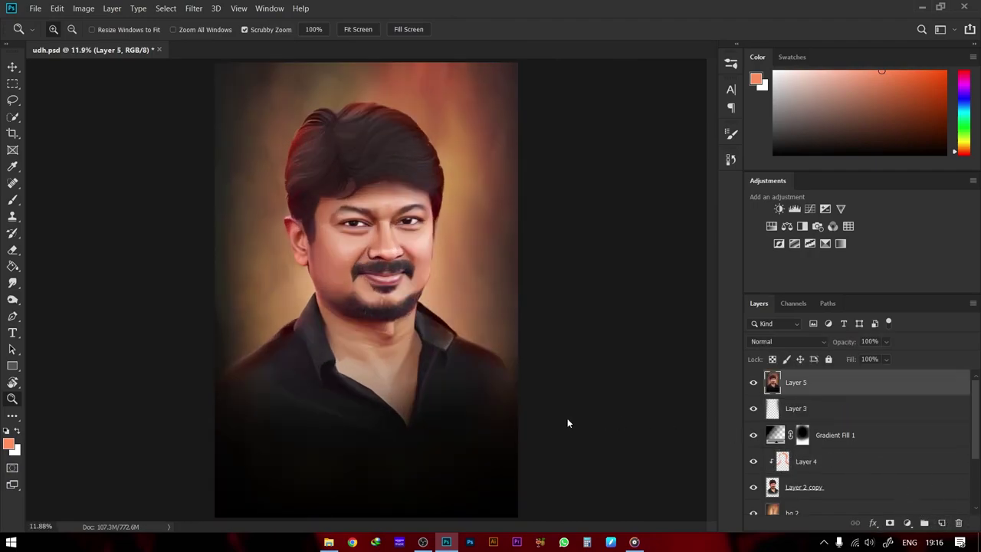
pyautogui.hotkey('ctrl', 'j')
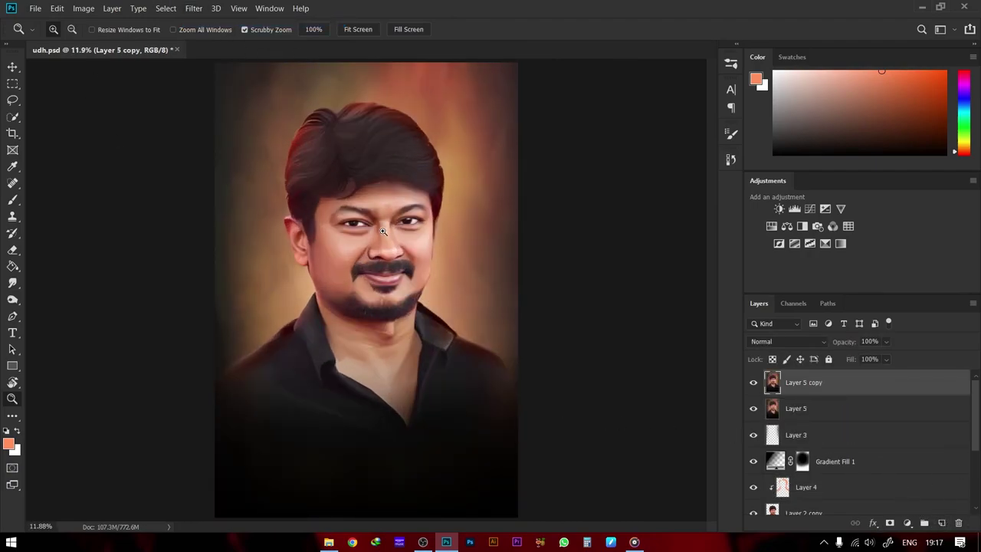
pyautogui.moveTo(383, 230); pyautogui.dragTo(422, 242)
# Apply the Sandstone Texturizer from the Filter Gallery to the Layer 5 copy
pyautogui.rightClick(422, 242)
pyautogui.click(441, 250)
pyautogui.click(193, 8)
pyautogui.click(213, 60)
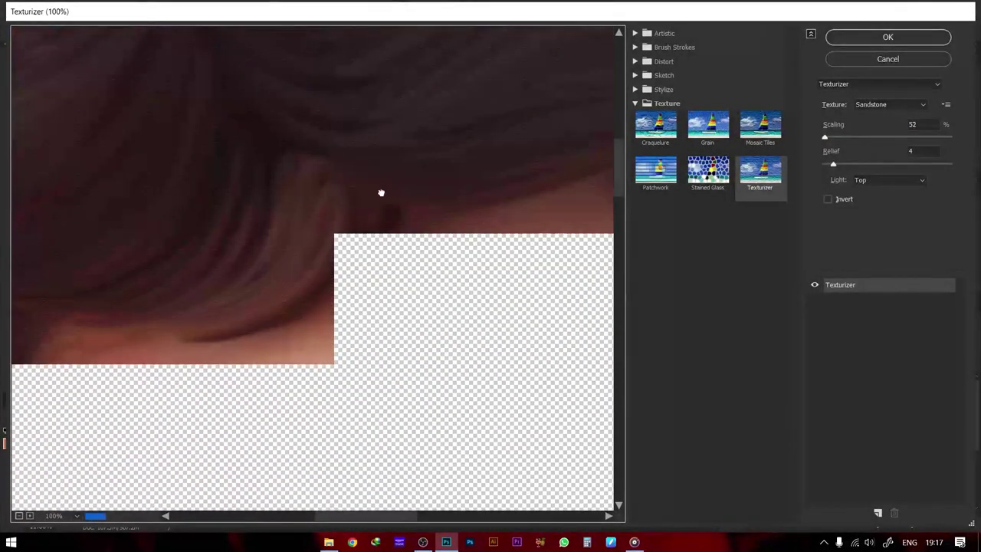
pyautogui.press('Return')
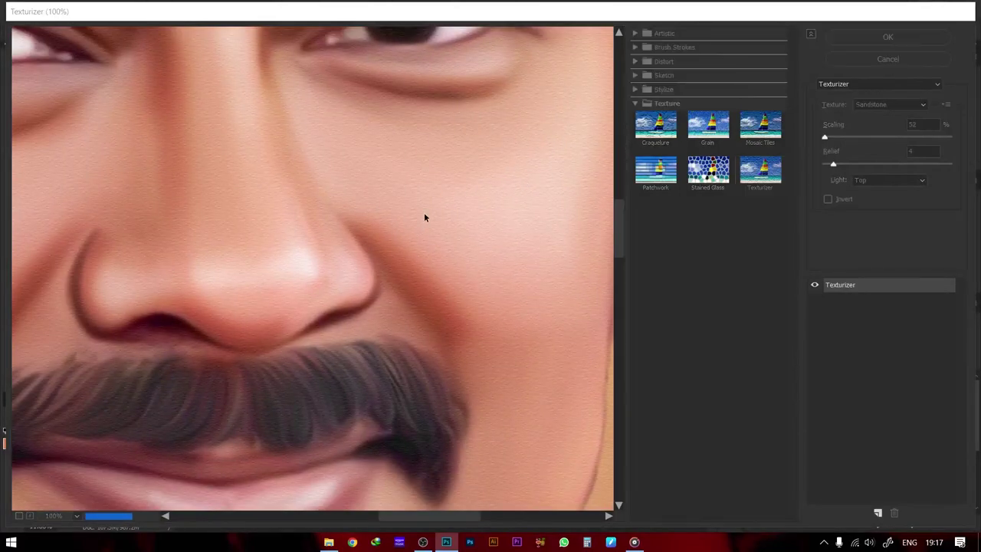
pyautogui.click(877, 408)
# Group the earlier working layers into Group 2 and hide Group 2 and Group 1
pyautogui.scroll(-3, 844, 430)
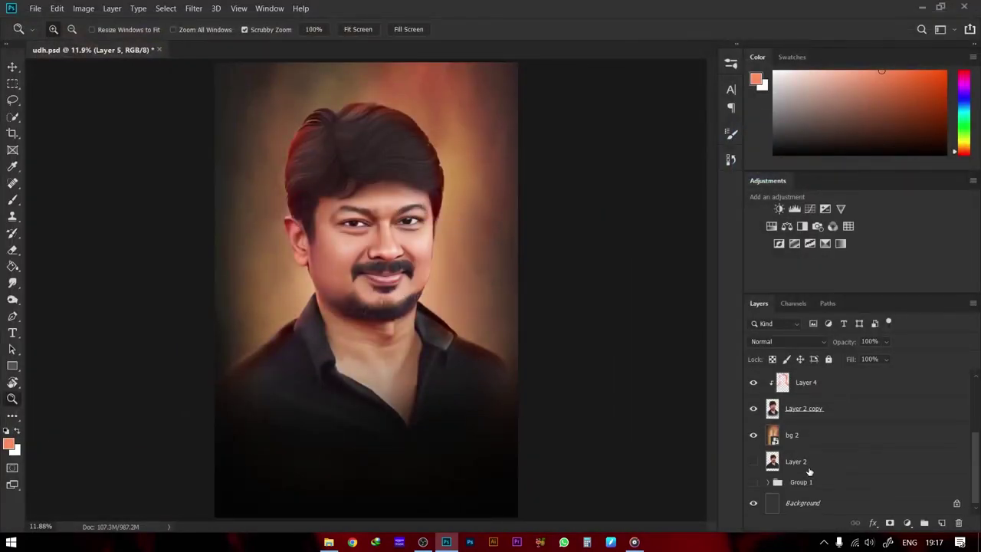
pyautogui.keyDown('shift'); pyautogui.click(772, 427); pyautogui.keyUp('shift')
pyautogui.hotkey('ctrl', 'g')
pyautogui.click(754, 382)
pyautogui.click(767, 419)
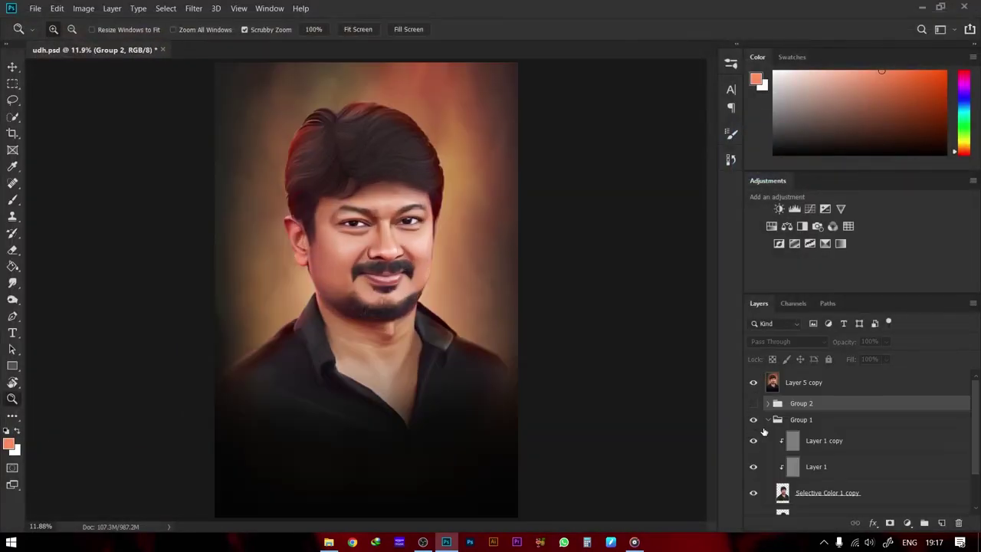
pyautogui.scroll(-1, 758, 434)
pyautogui.scroll(1, 751, 439)
pyautogui.scroll(1, 755, 414)
pyautogui.click(754, 382)
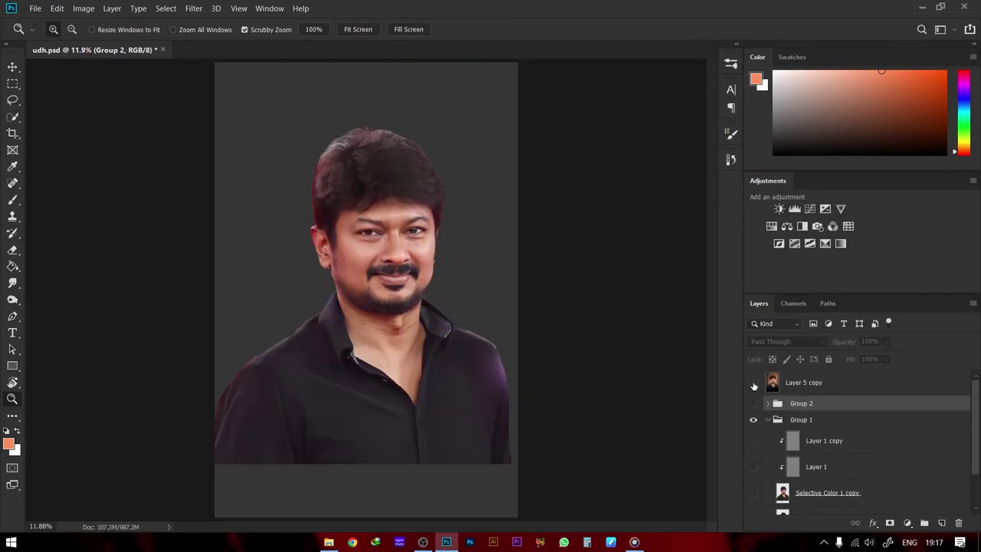
pyautogui.click(768, 420)
pyautogui.click(844, 382)
# Fit the portrait on screen and save the document
pyautogui.hotkey('ctrl', '1')
pyautogui.rightClick(344, 258)
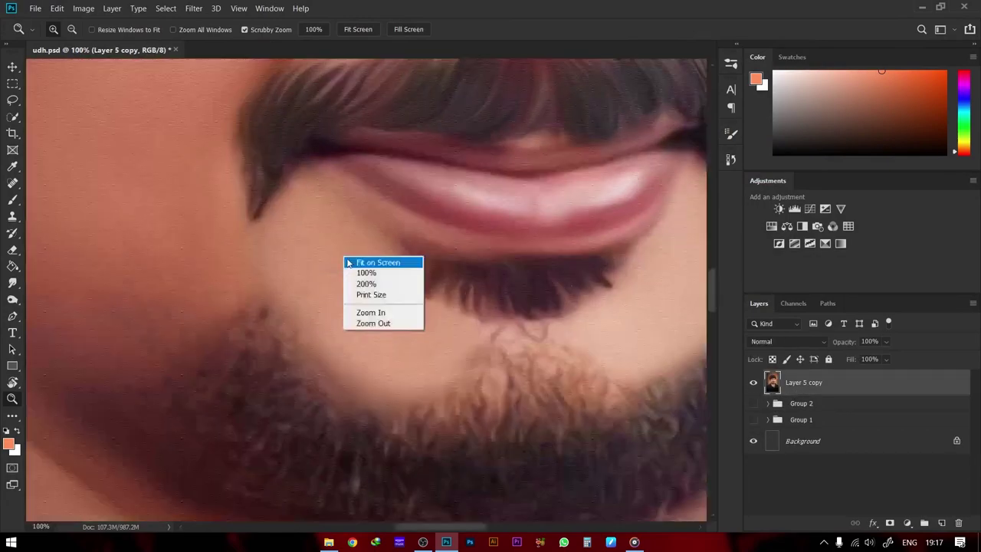
pyautogui.click(373, 263)
pyautogui.click(35, 7)
pyautogui.click(46, 133)
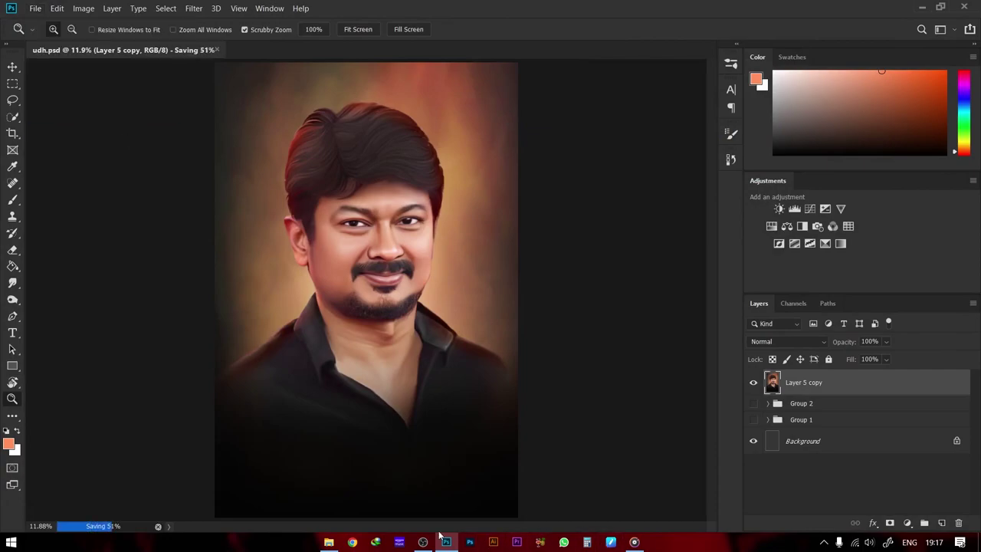
pyautogui.click(634, 542)
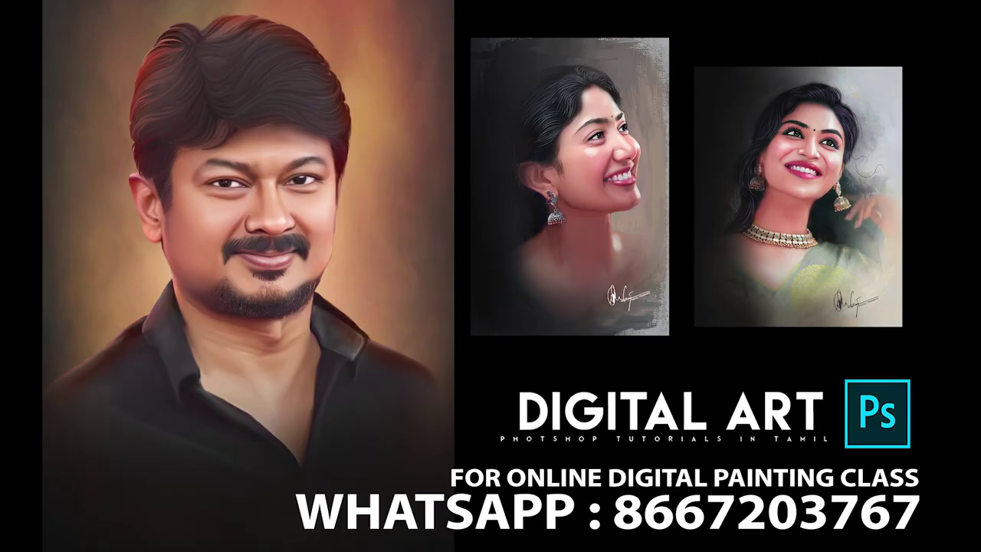